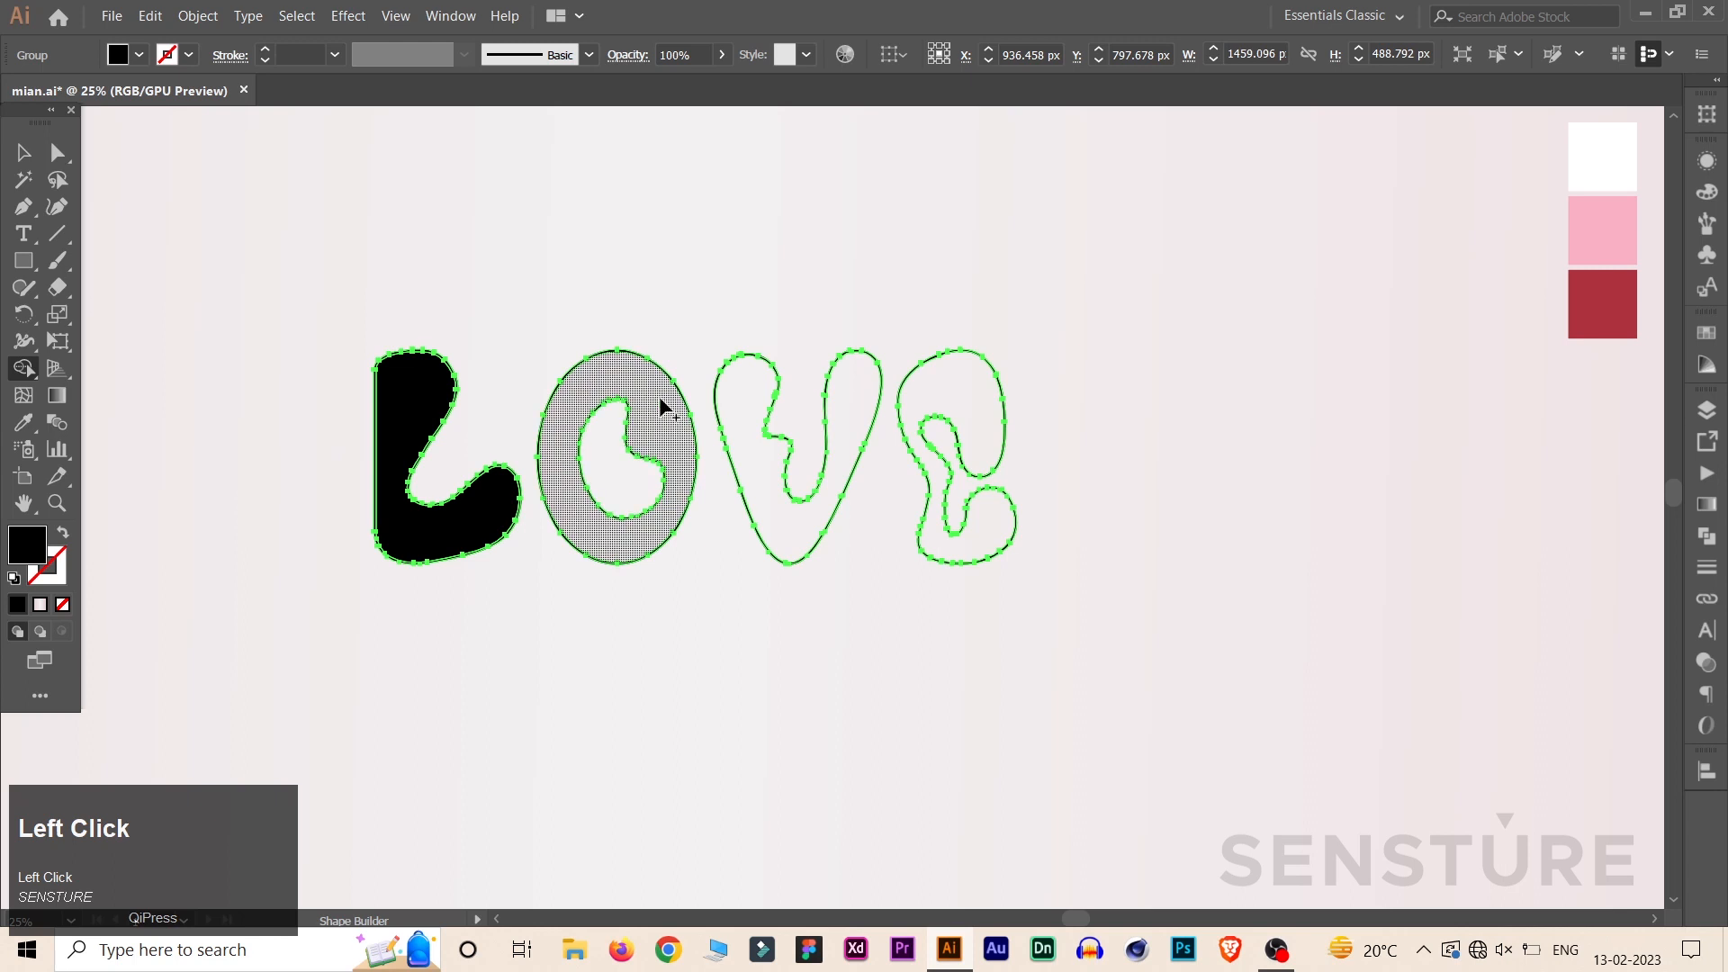
# Fill the V and E of the LOVE lettering with black using the Shape Builder tool
pyautogui.click(749, 459)
pyautogui.click(982, 414)
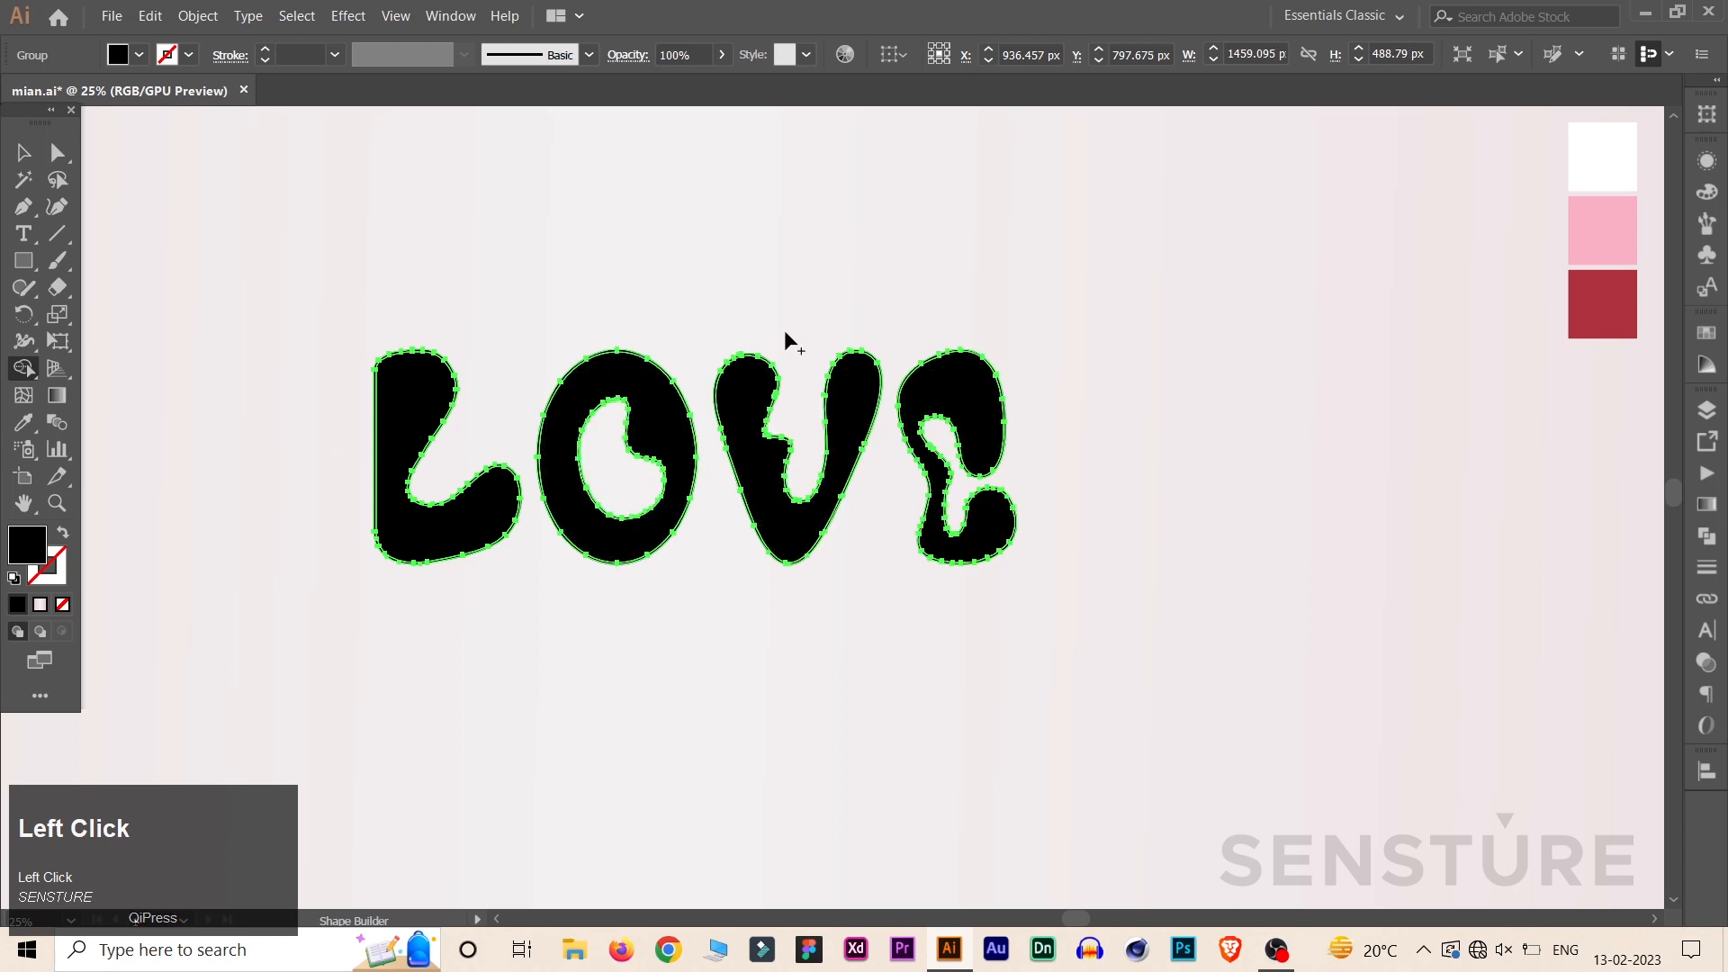
pyautogui.click(27, 154)
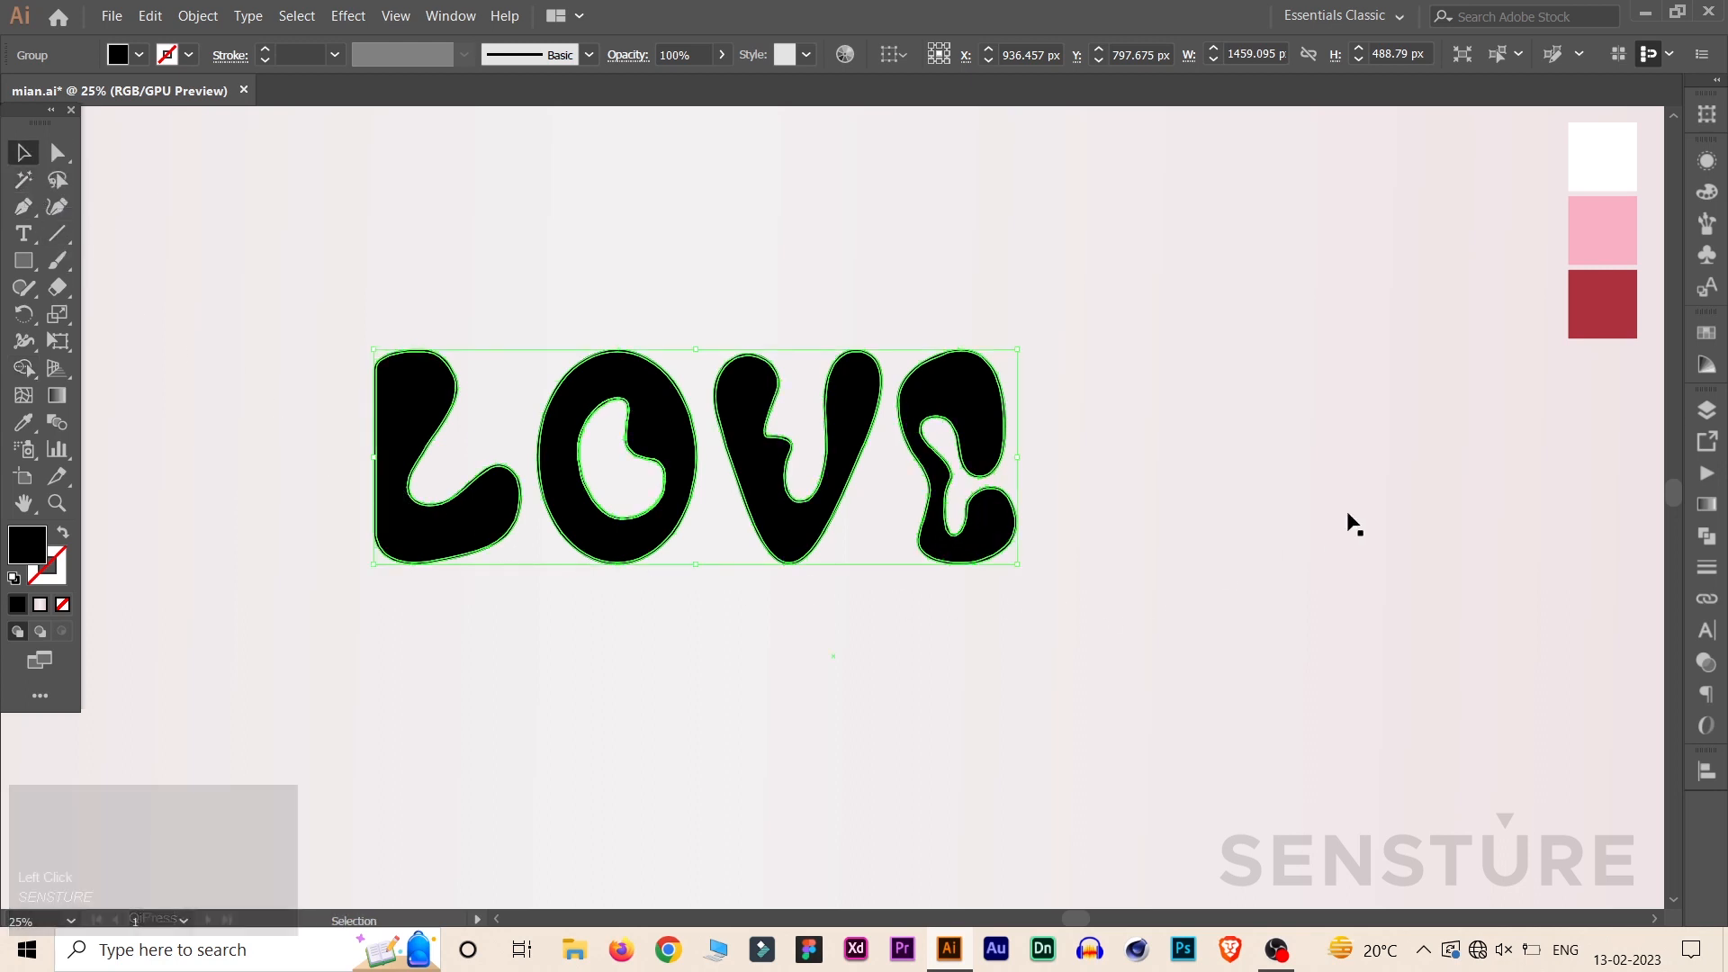
# Unite the overlapping pieces of the black LOVE lettering with Pathfinder
pyautogui.click(1706, 540)
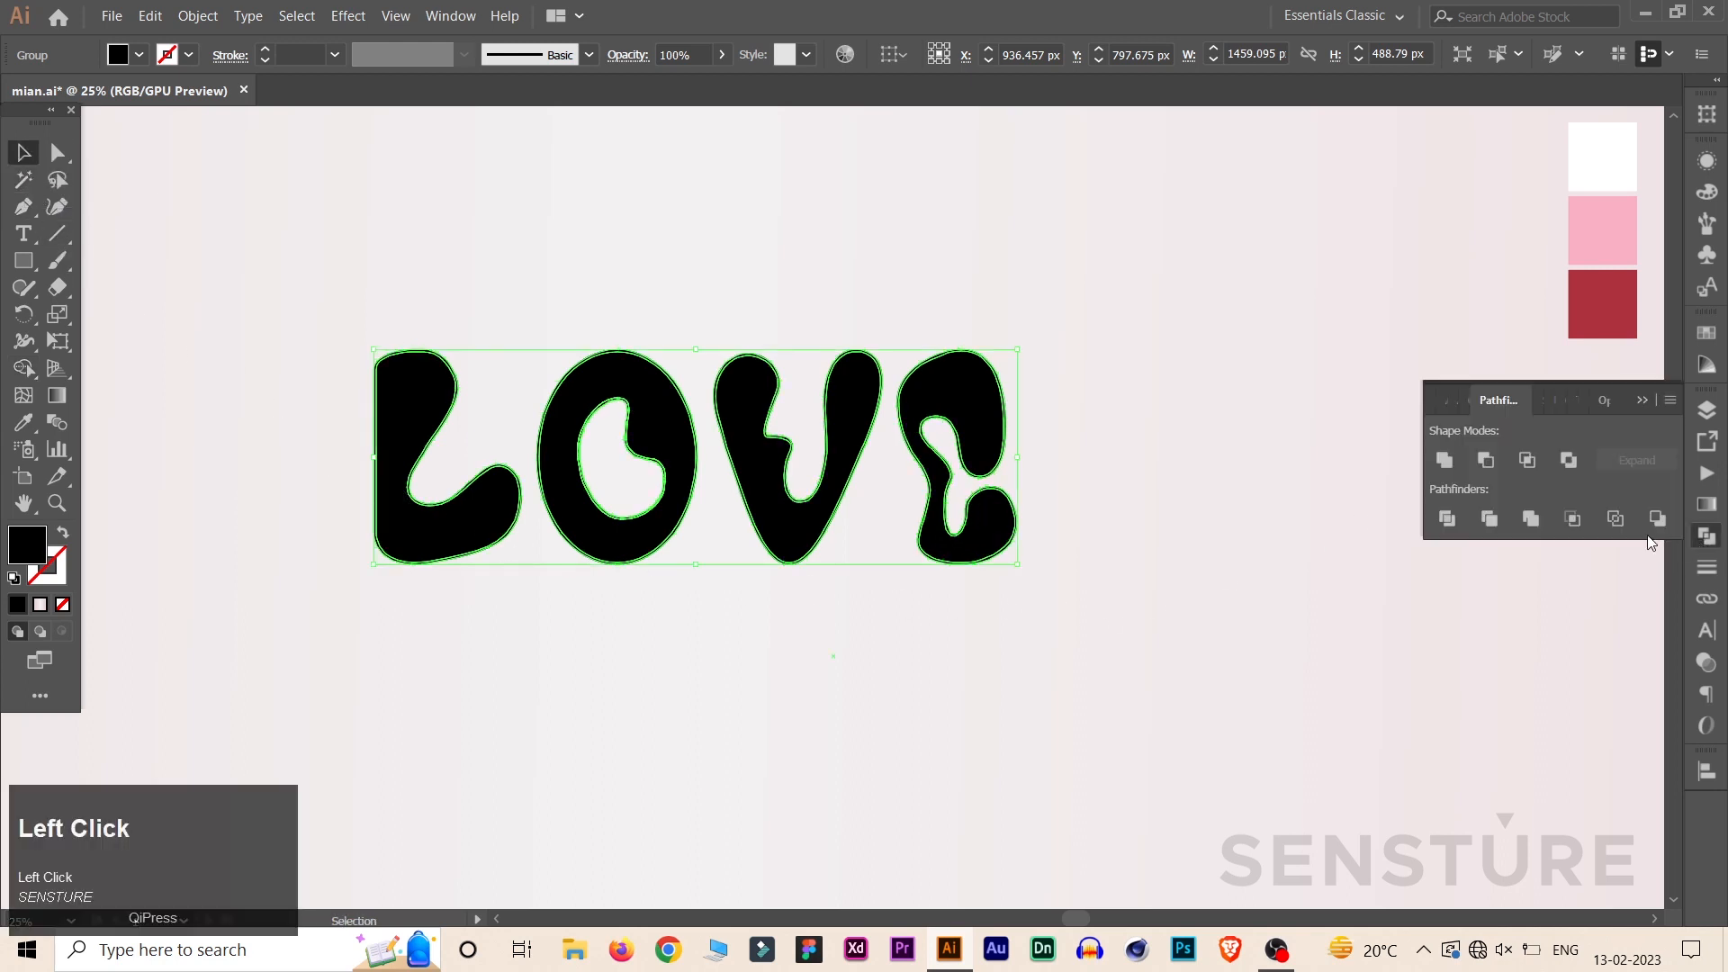
pyautogui.click(1442, 461)
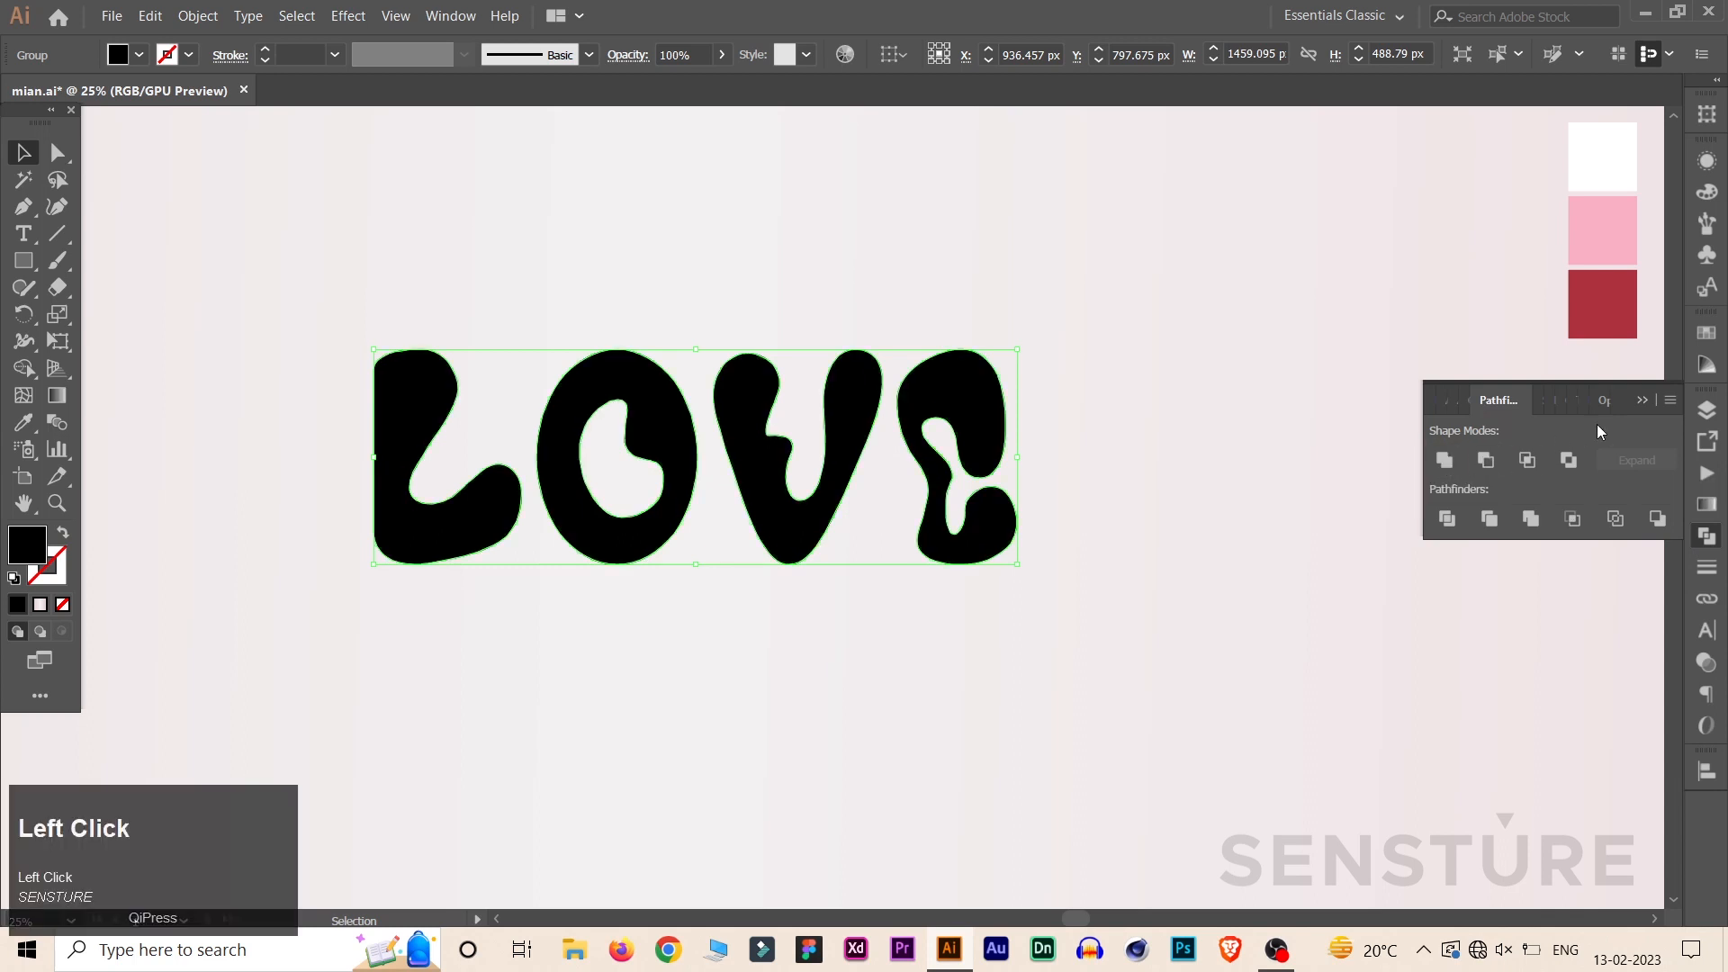
pyautogui.click(1649, 397)
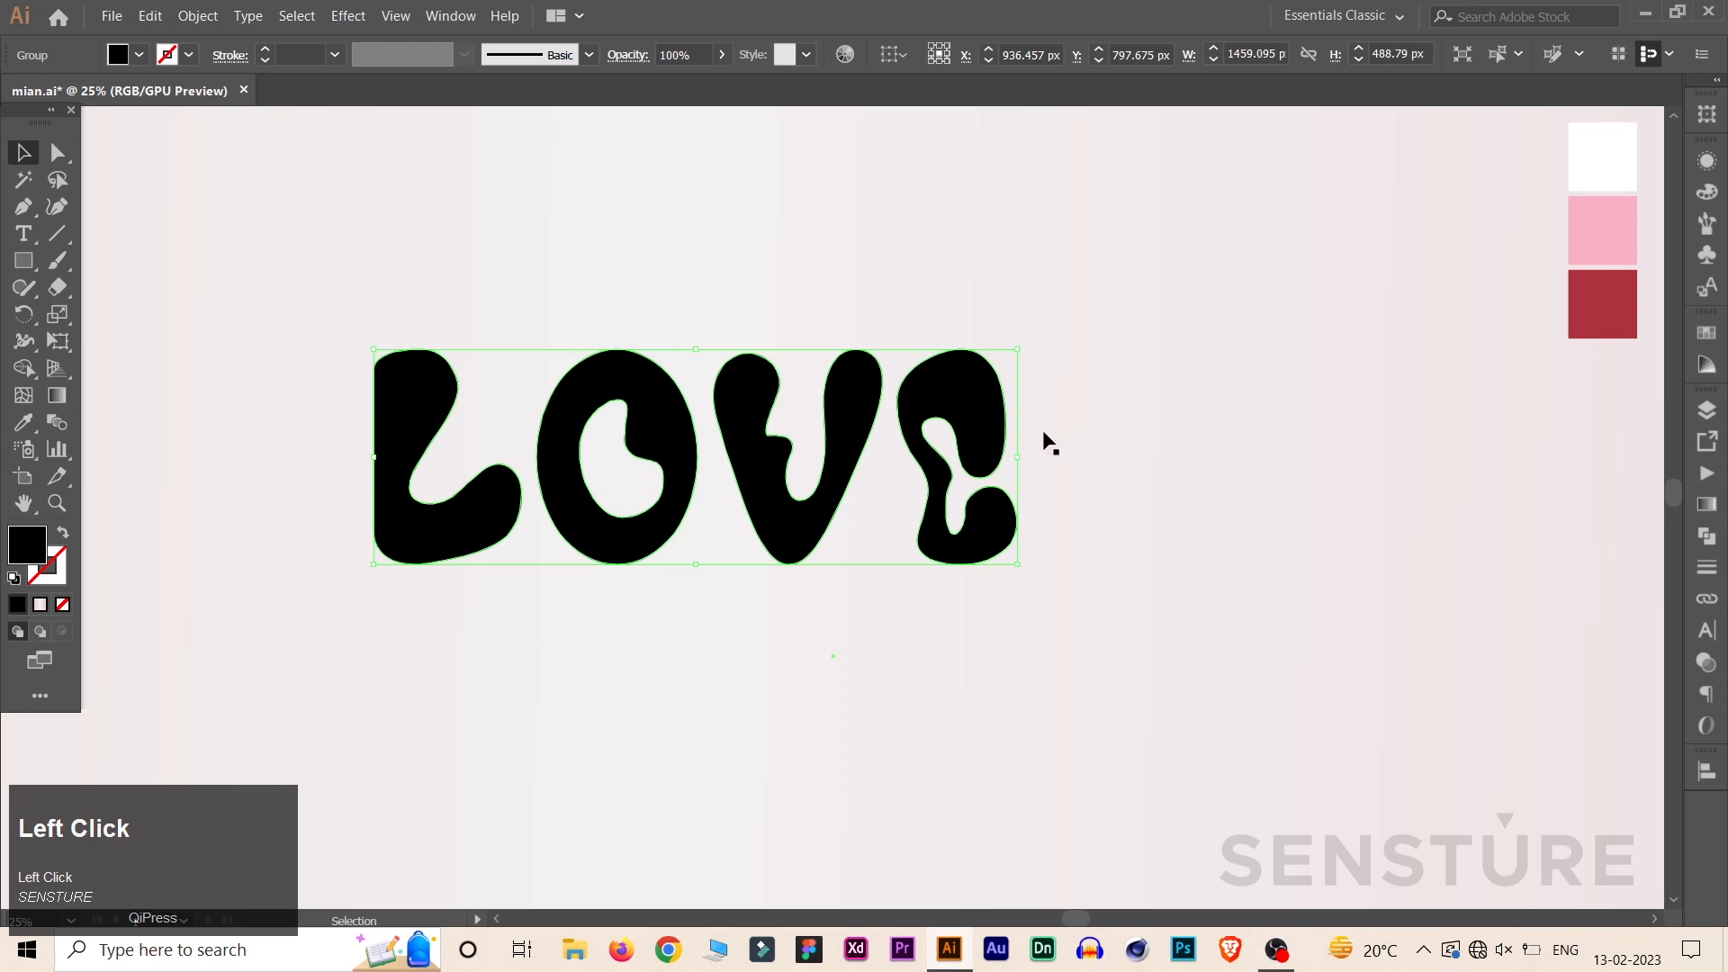
# Move the LOVE lettering slightly right and down, and recolour it with the dark red sampled from the colour swatch squares
pyautogui.moveTo(786, 522); pyautogui.dragTo(861, 532)
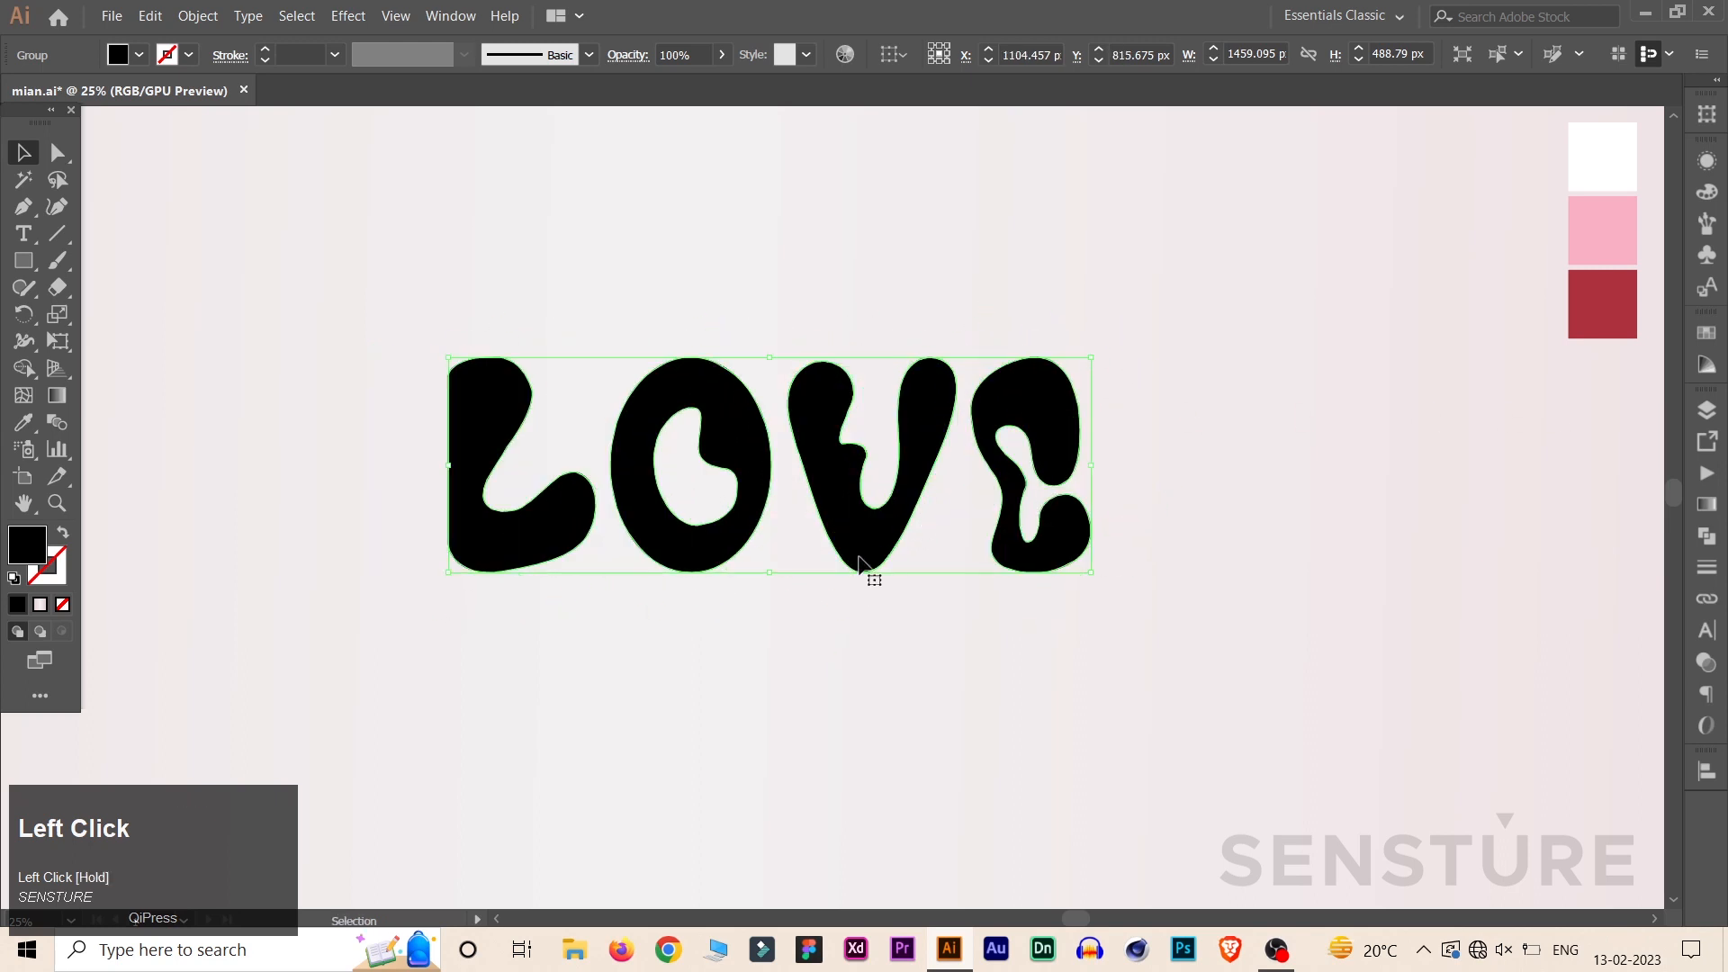
pyautogui.click(27, 420)
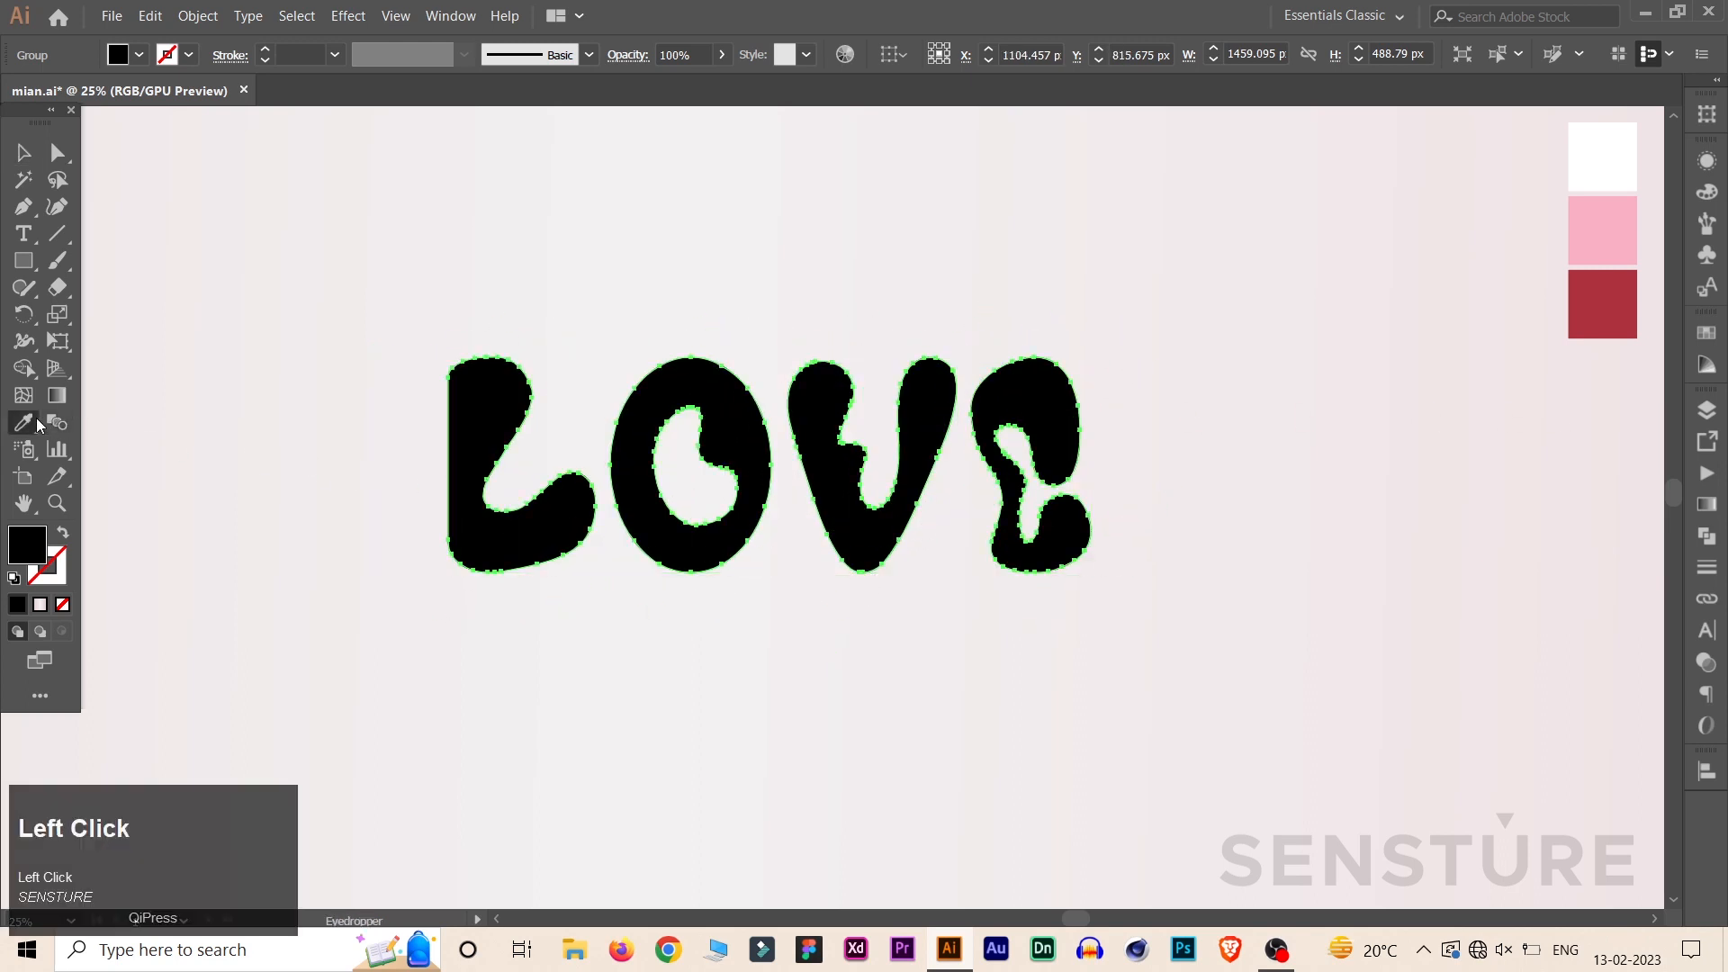
pyautogui.click(1598, 300)
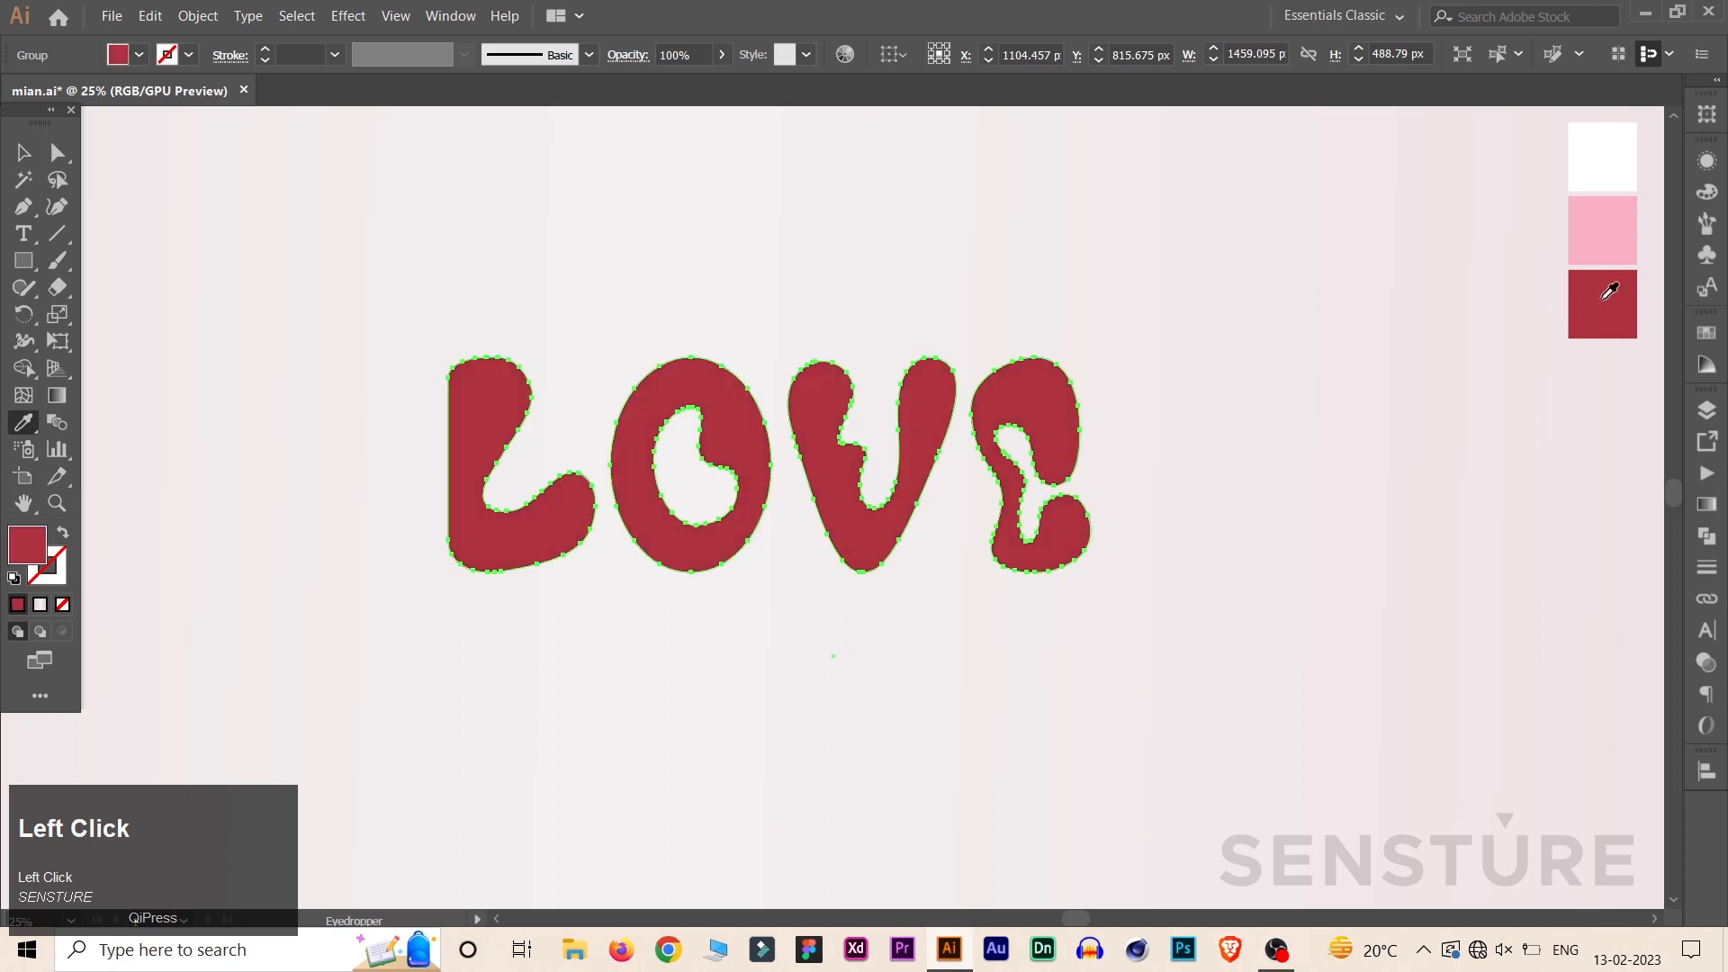
pyautogui.press('v')
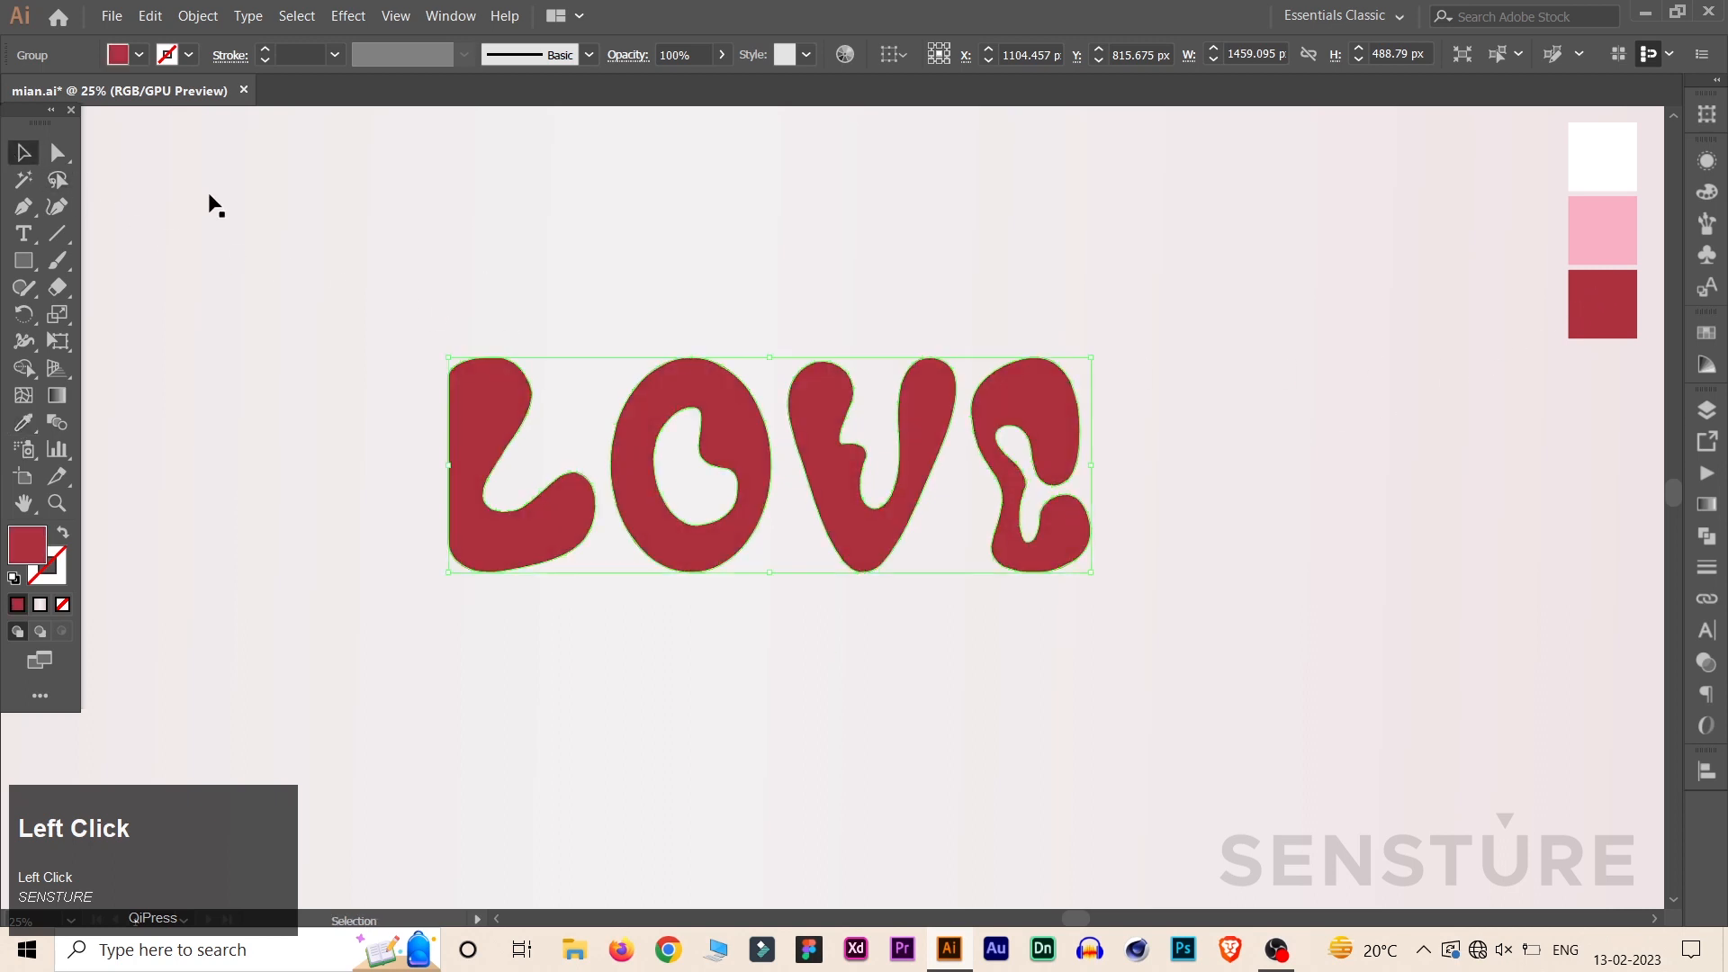
# Duplicate the red LOVE lettering below the original and recolour the copy with the sampled white
pyautogui.moveTo(714, 400); pyautogui.dragTo(860, 579)
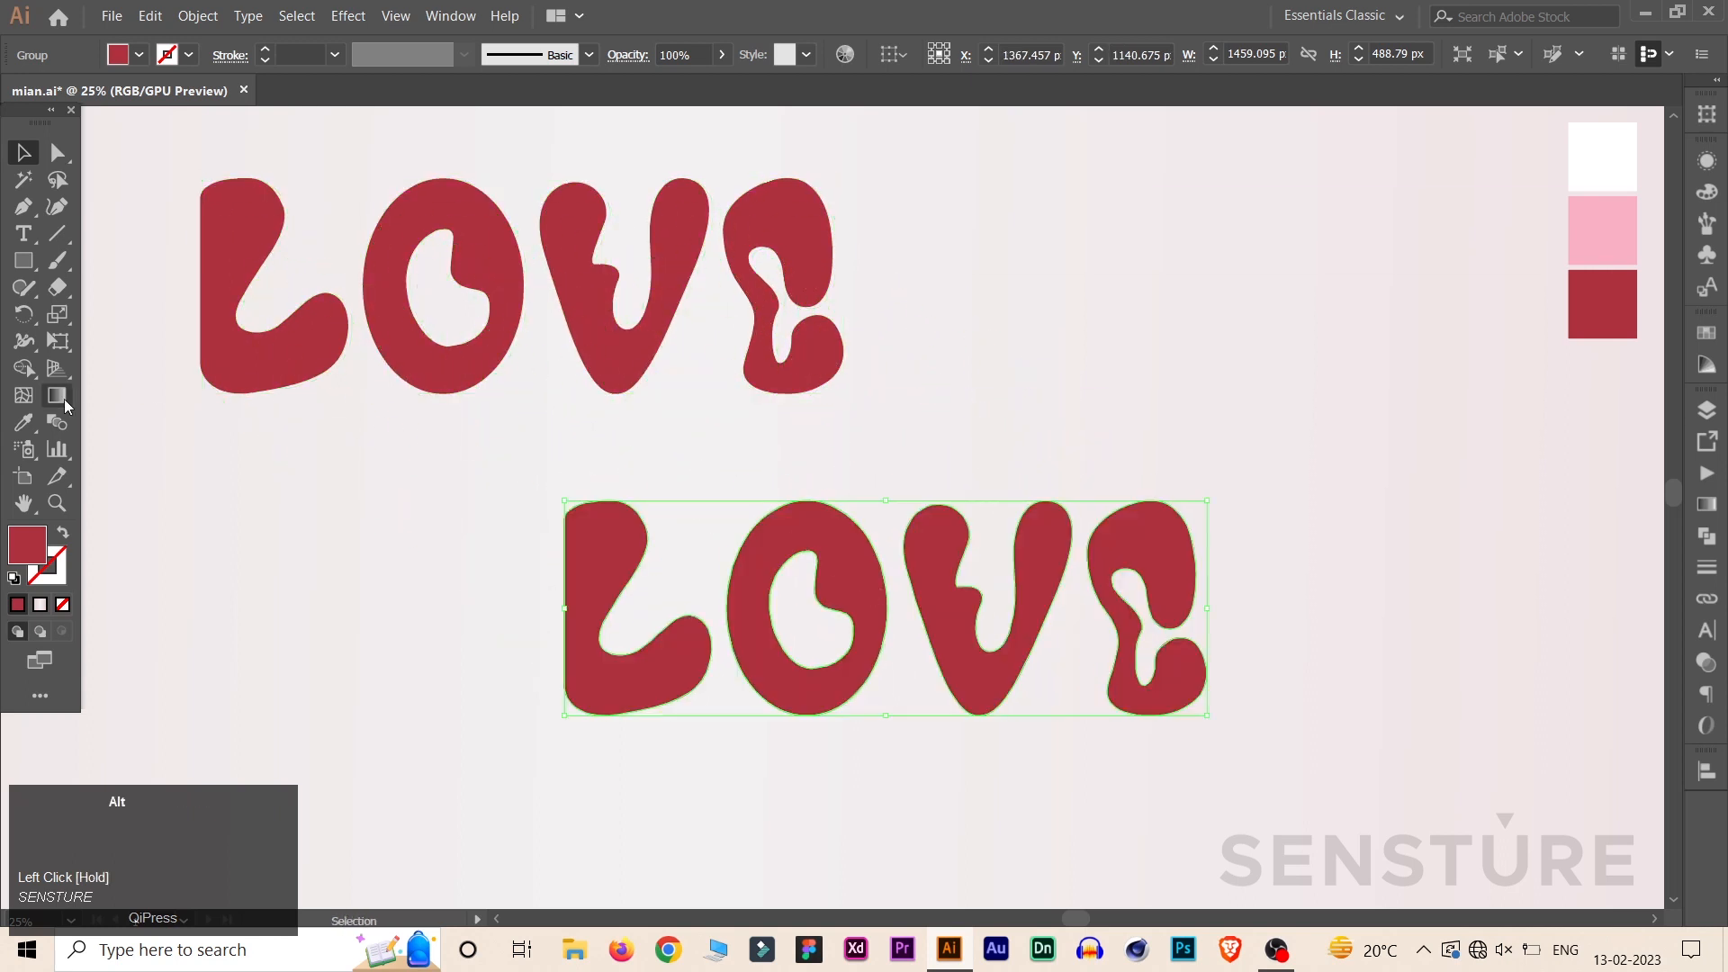
pyautogui.click(32, 419)
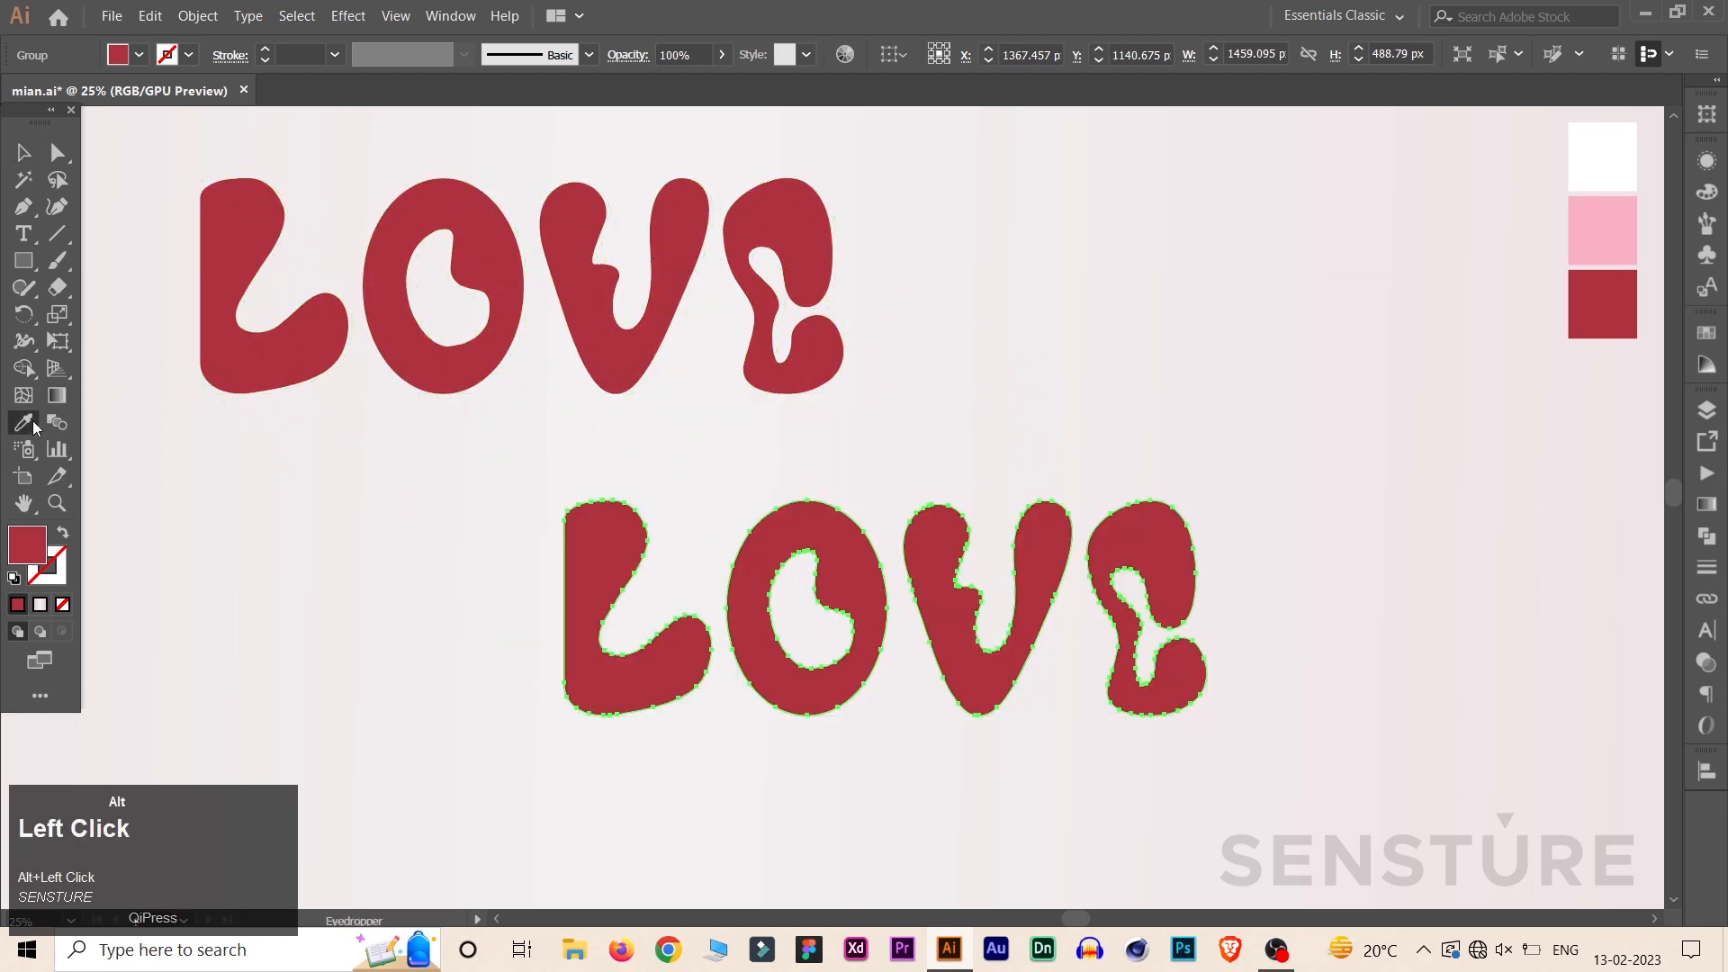
pyautogui.click(1599, 167)
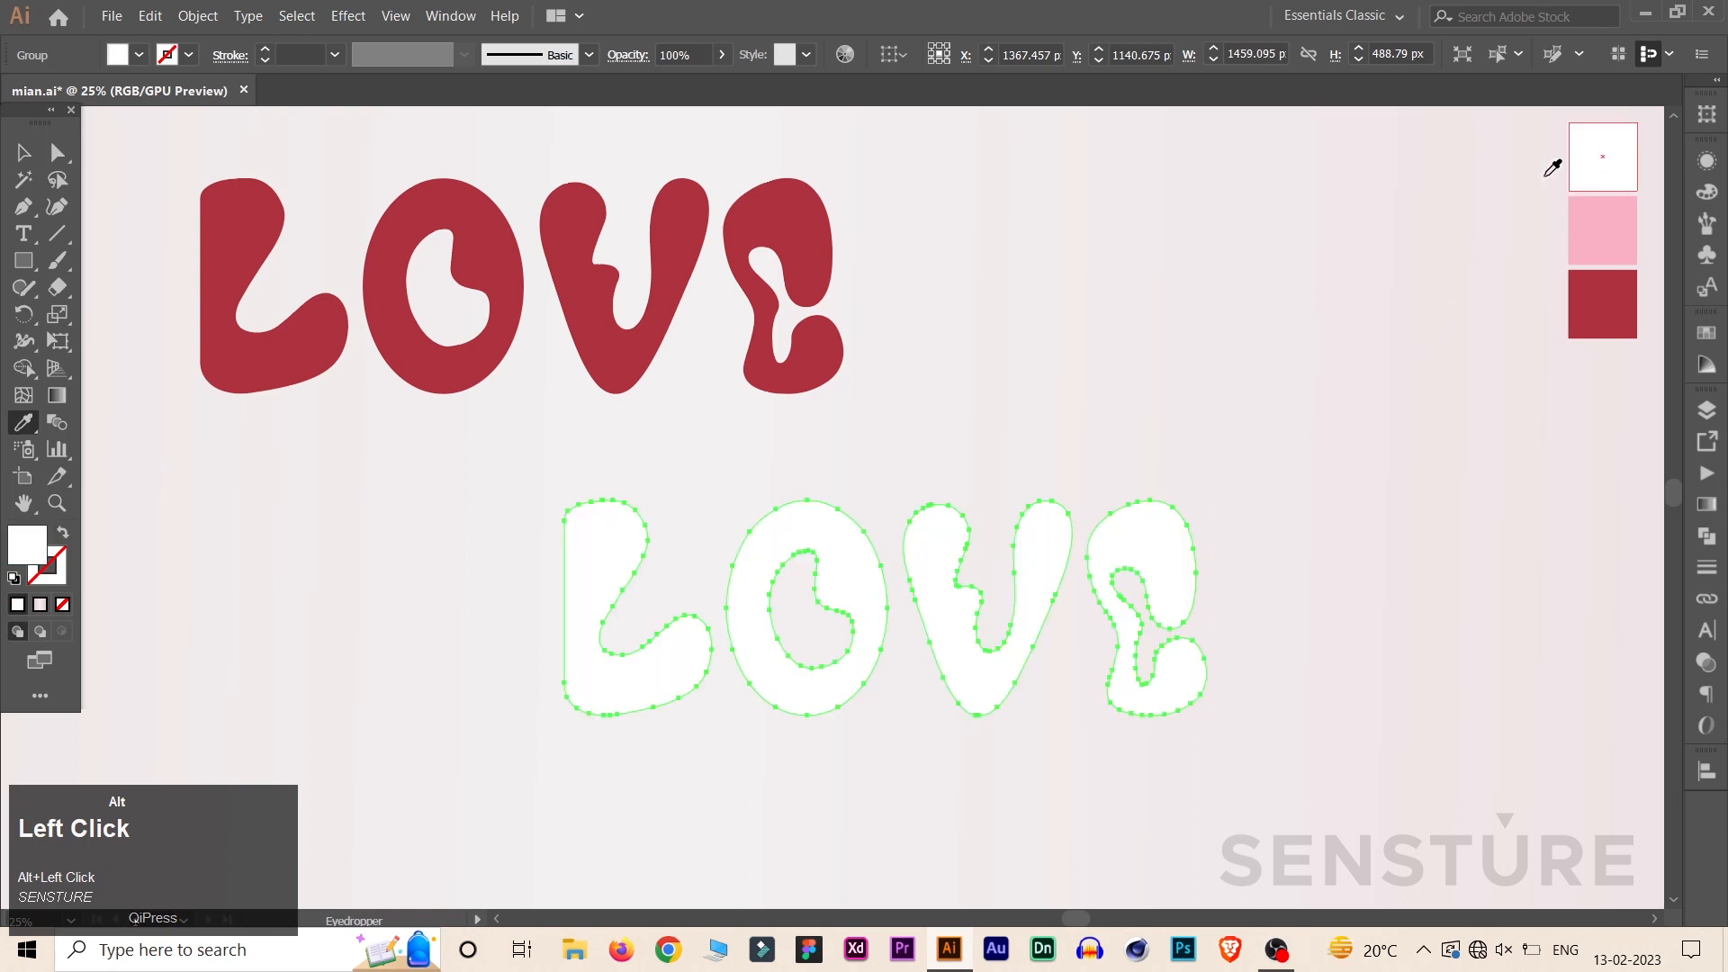
# Give the white LOVE copy a stroke slightly over 60 pt and expand its fill and stroke into shapes
pyautogui.keyDown('alt'); pyautogui.click(264, 52); pyautogui.keyUp('alt')
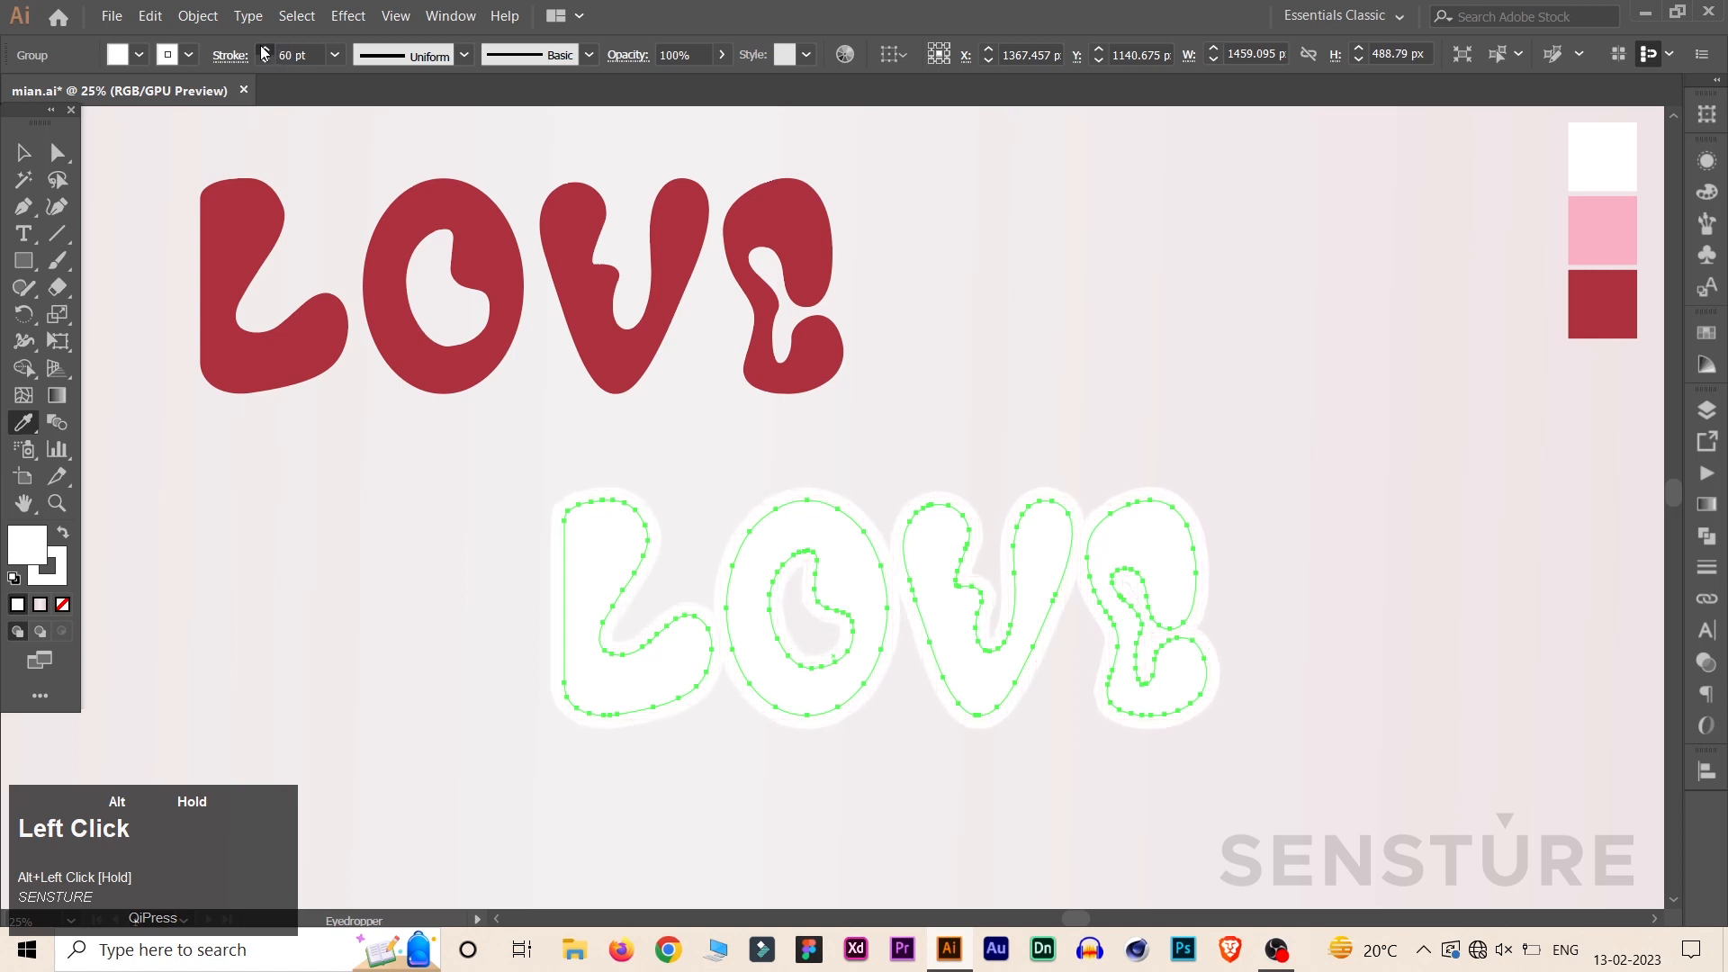
pyautogui.keyDown('alt'); pyautogui.click(264, 52); pyautogui.keyUp('alt')
pyautogui.click(199, 16)
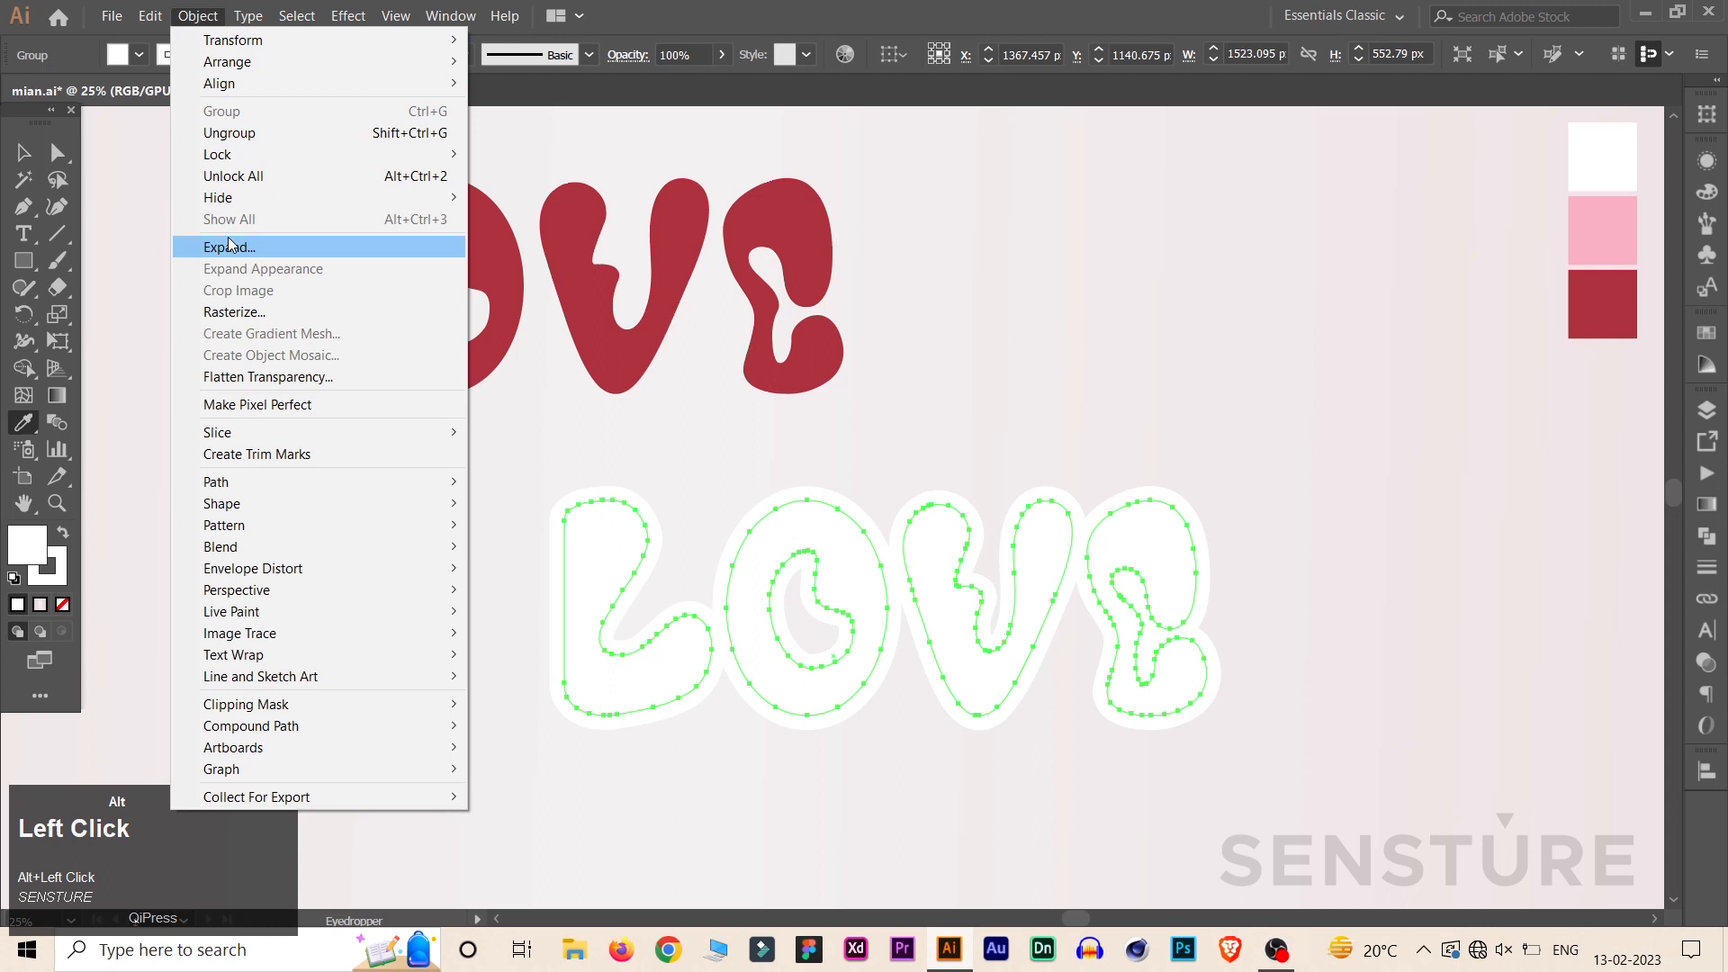
pyautogui.click(230, 246)
pyautogui.click(810, 603)
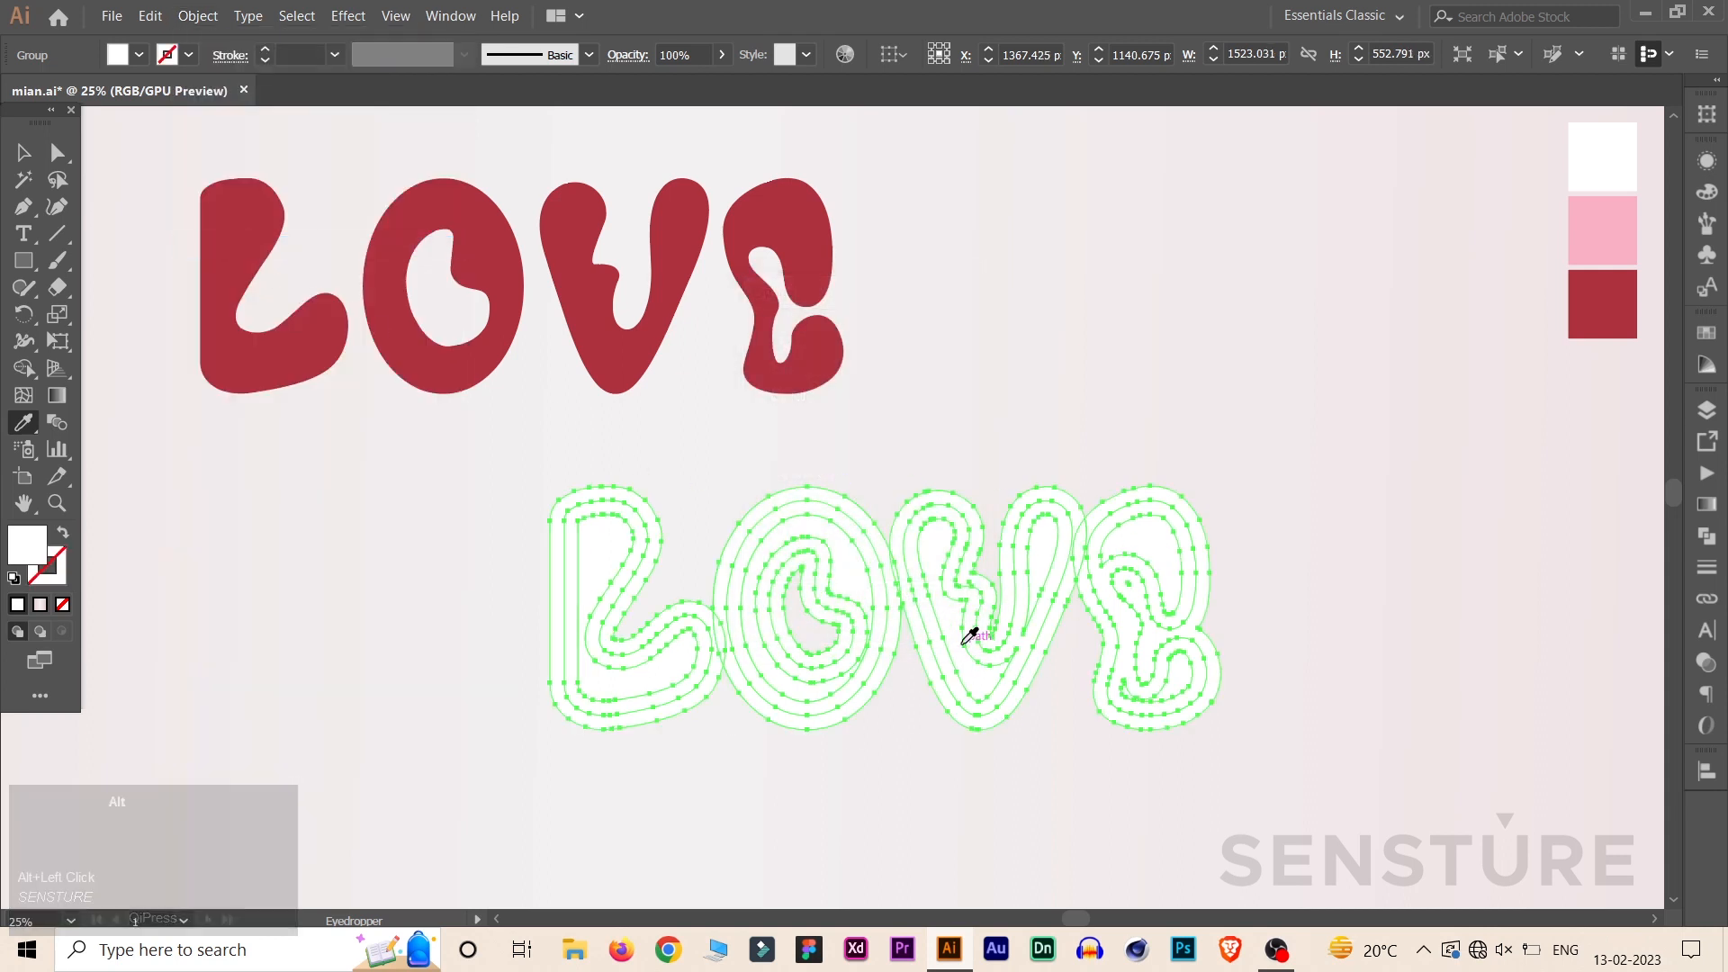
# Unite all the expanded white LOVE shapes into one backing shape with Pathfinder
pyautogui.keyDown('alt'); pyautogui.click(1705, 538); pyautogui.keyUp('alt')
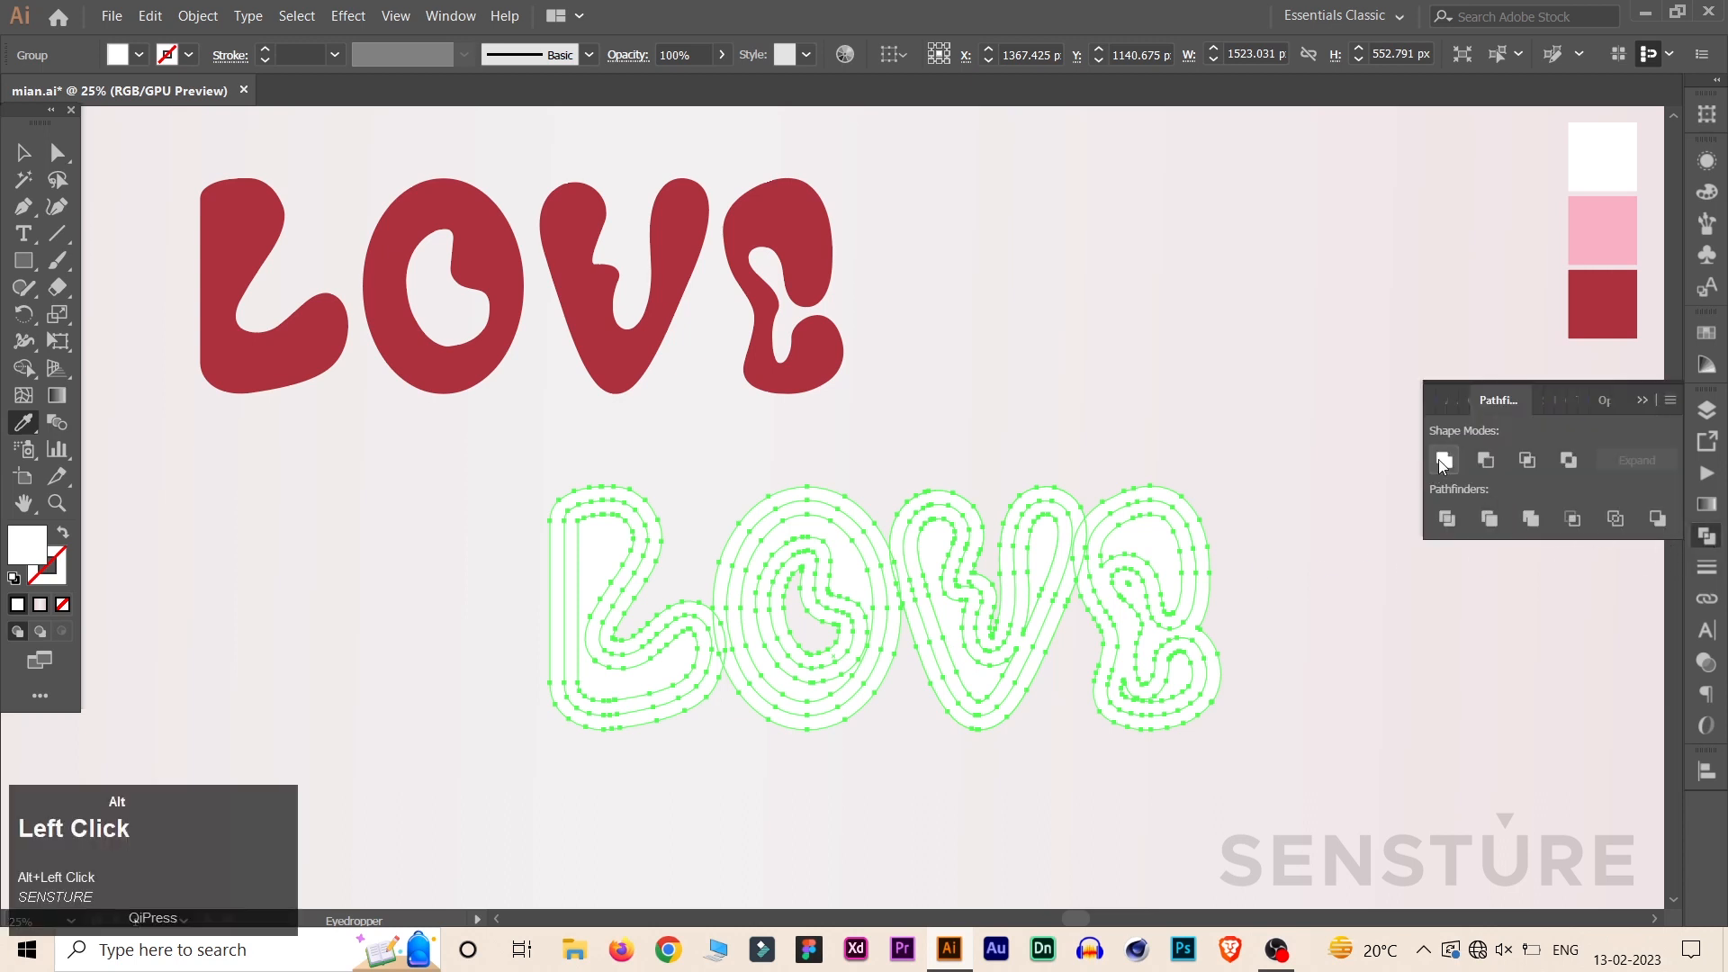
pyautogui.click(1443, 460)
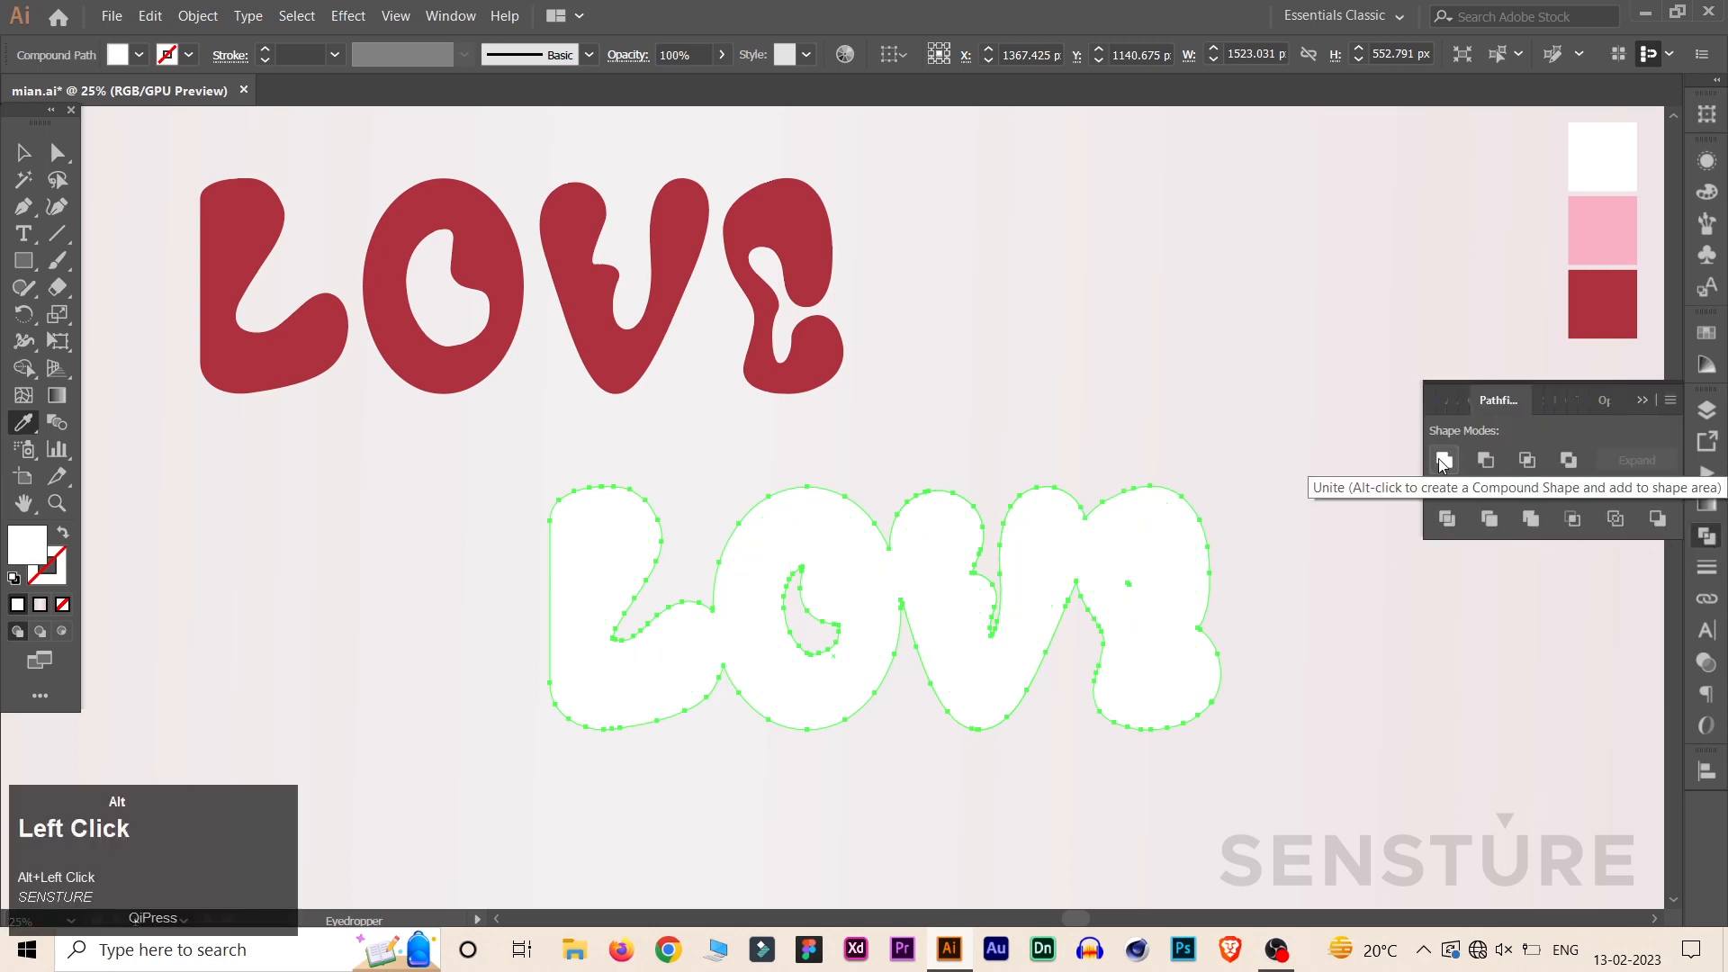
pyautogui.press('v')
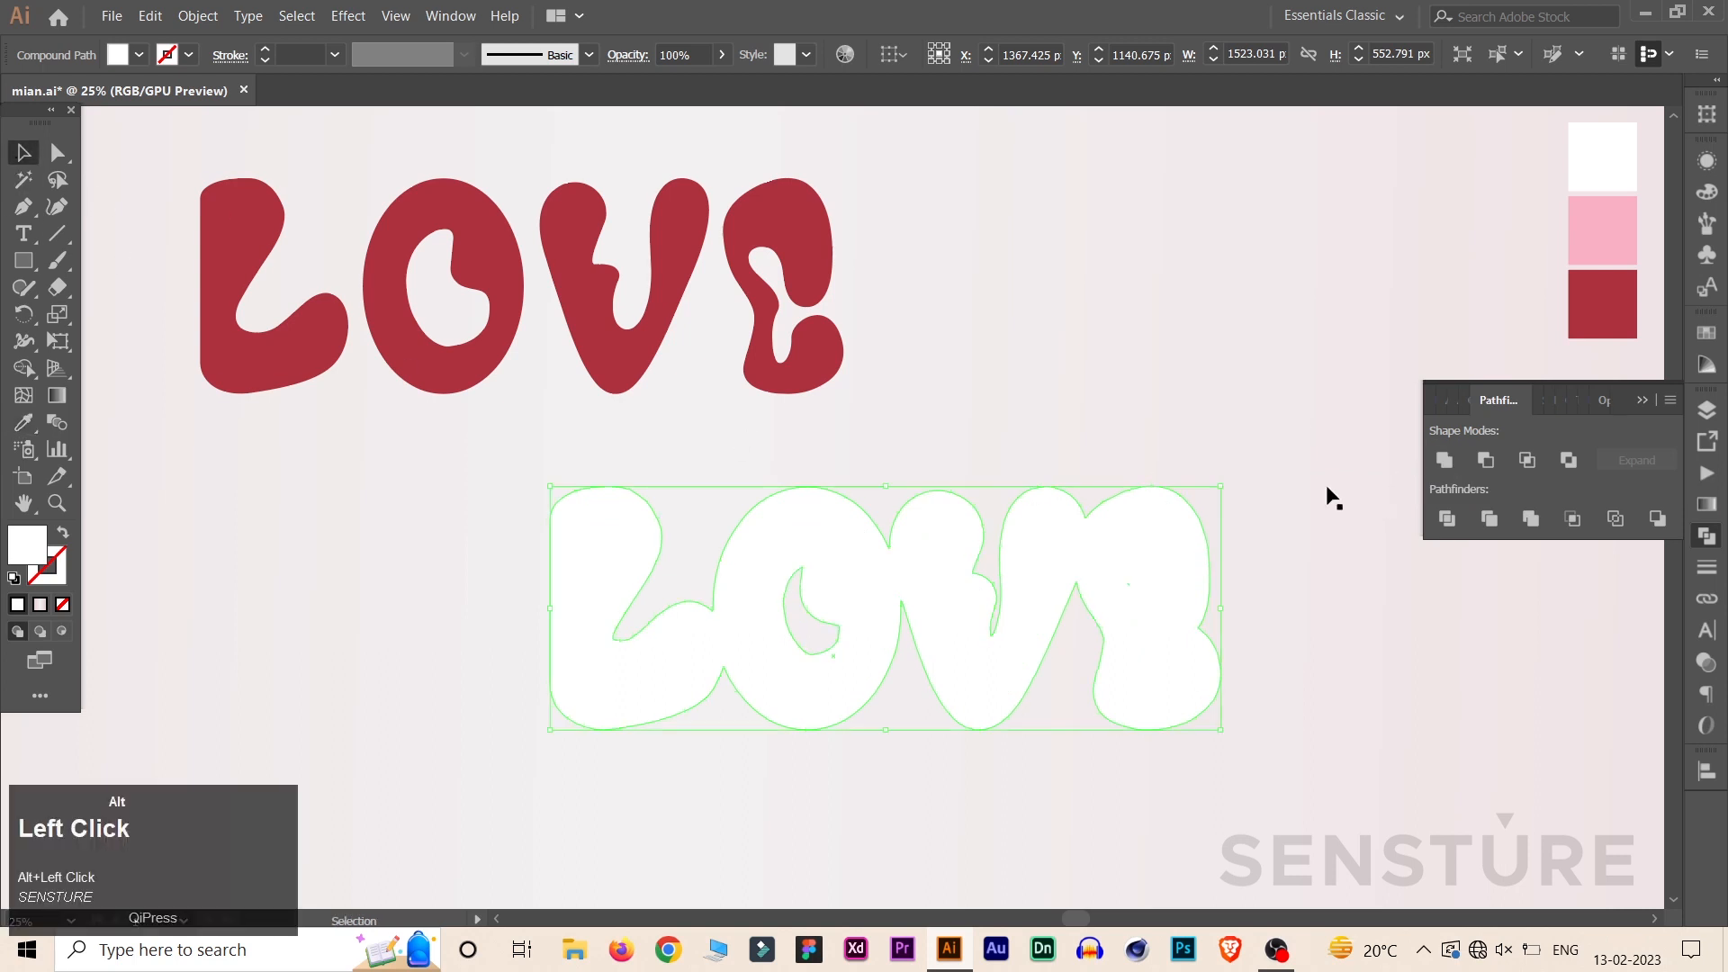
pyautogui.click(1256, 468)
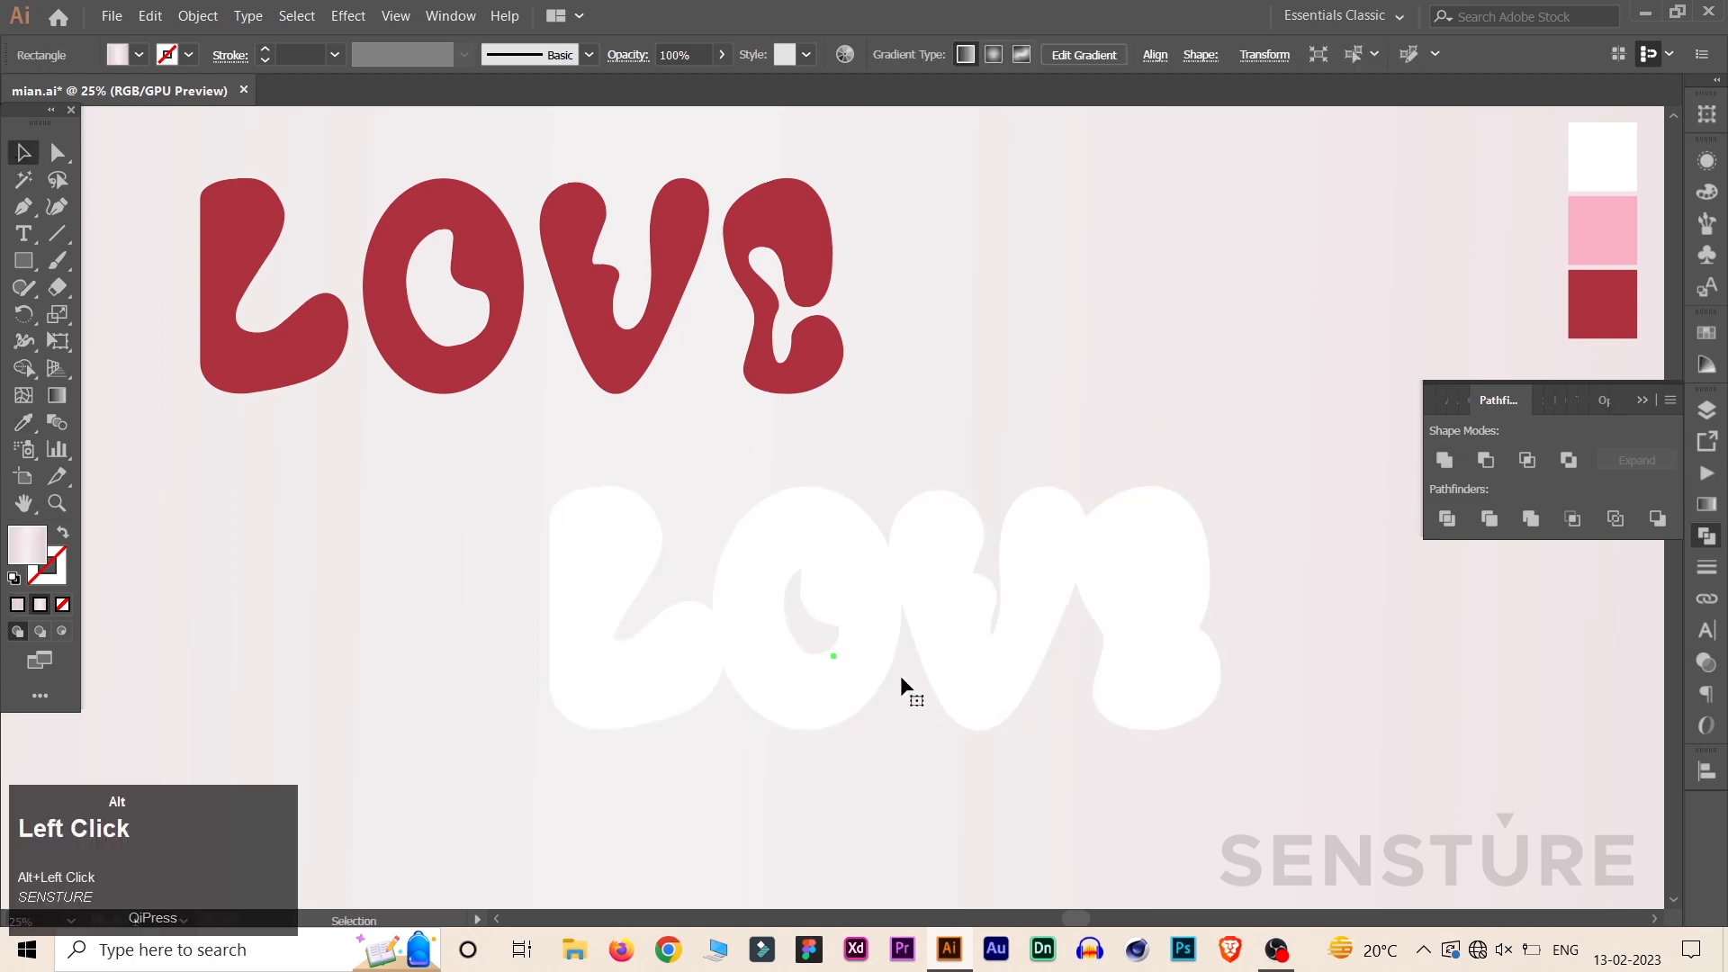
# Delete the tiny leftover hole inside the E of the white backing shape using Direct Selection
pyautogui.click(58, 155)
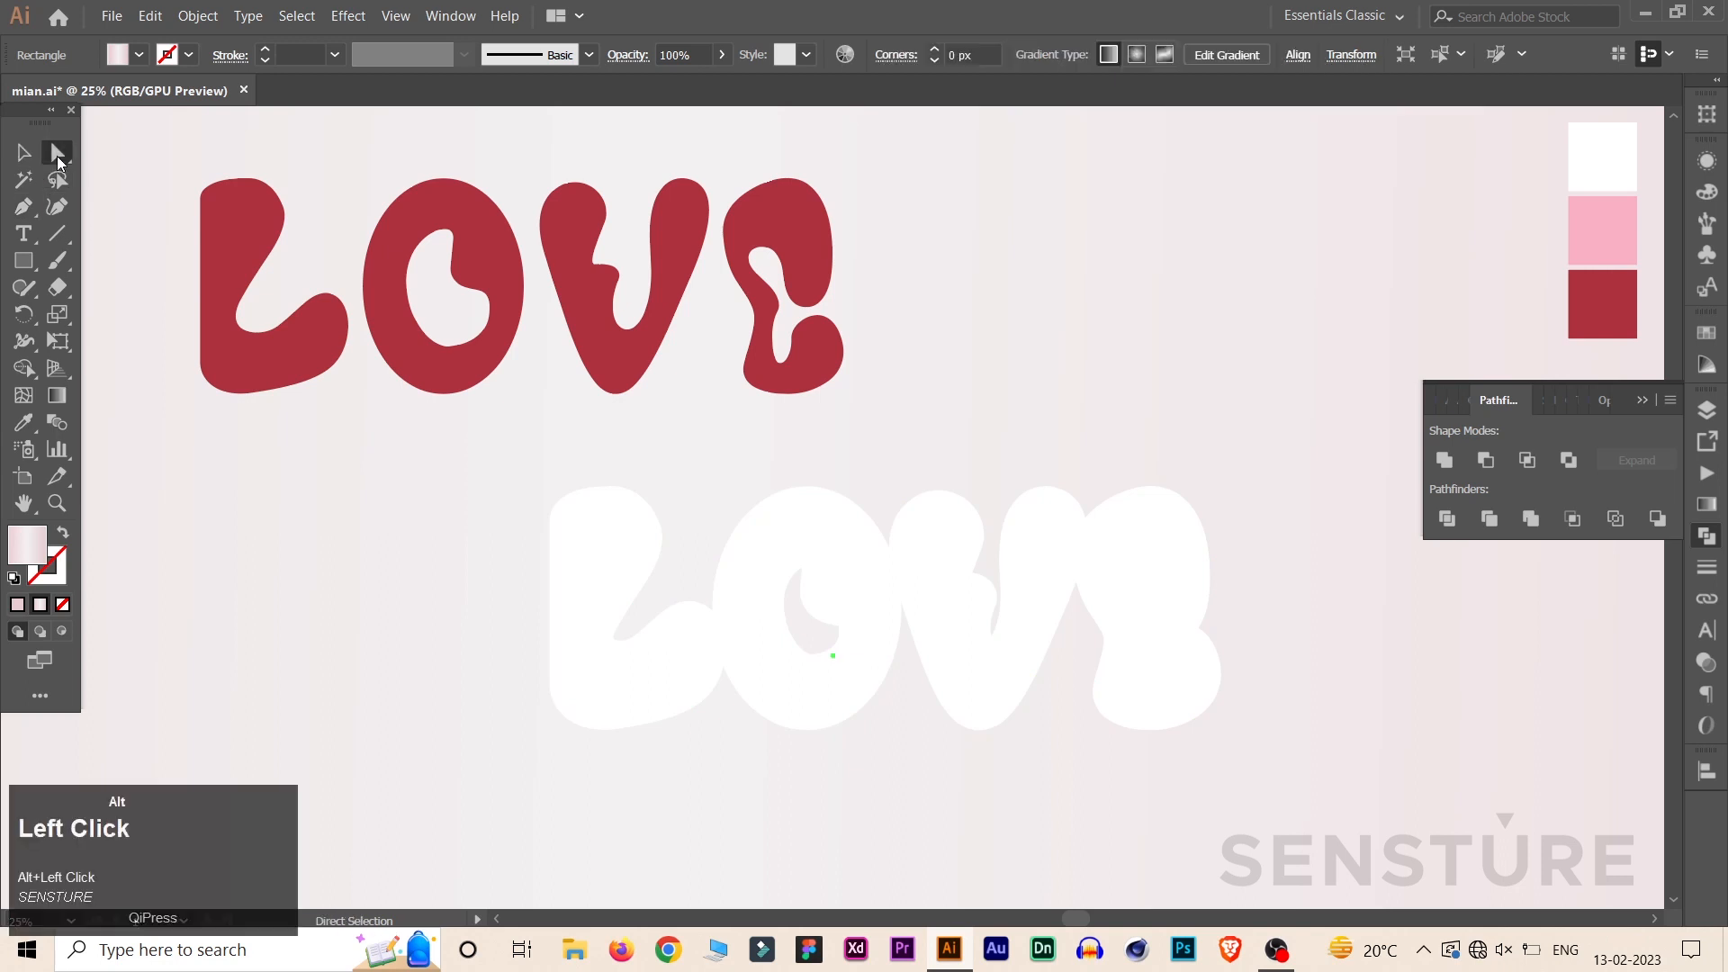
pyautogui.keyDown('alt'); pyautogui.click(837, 661); pyautogui.keyUp('alt')
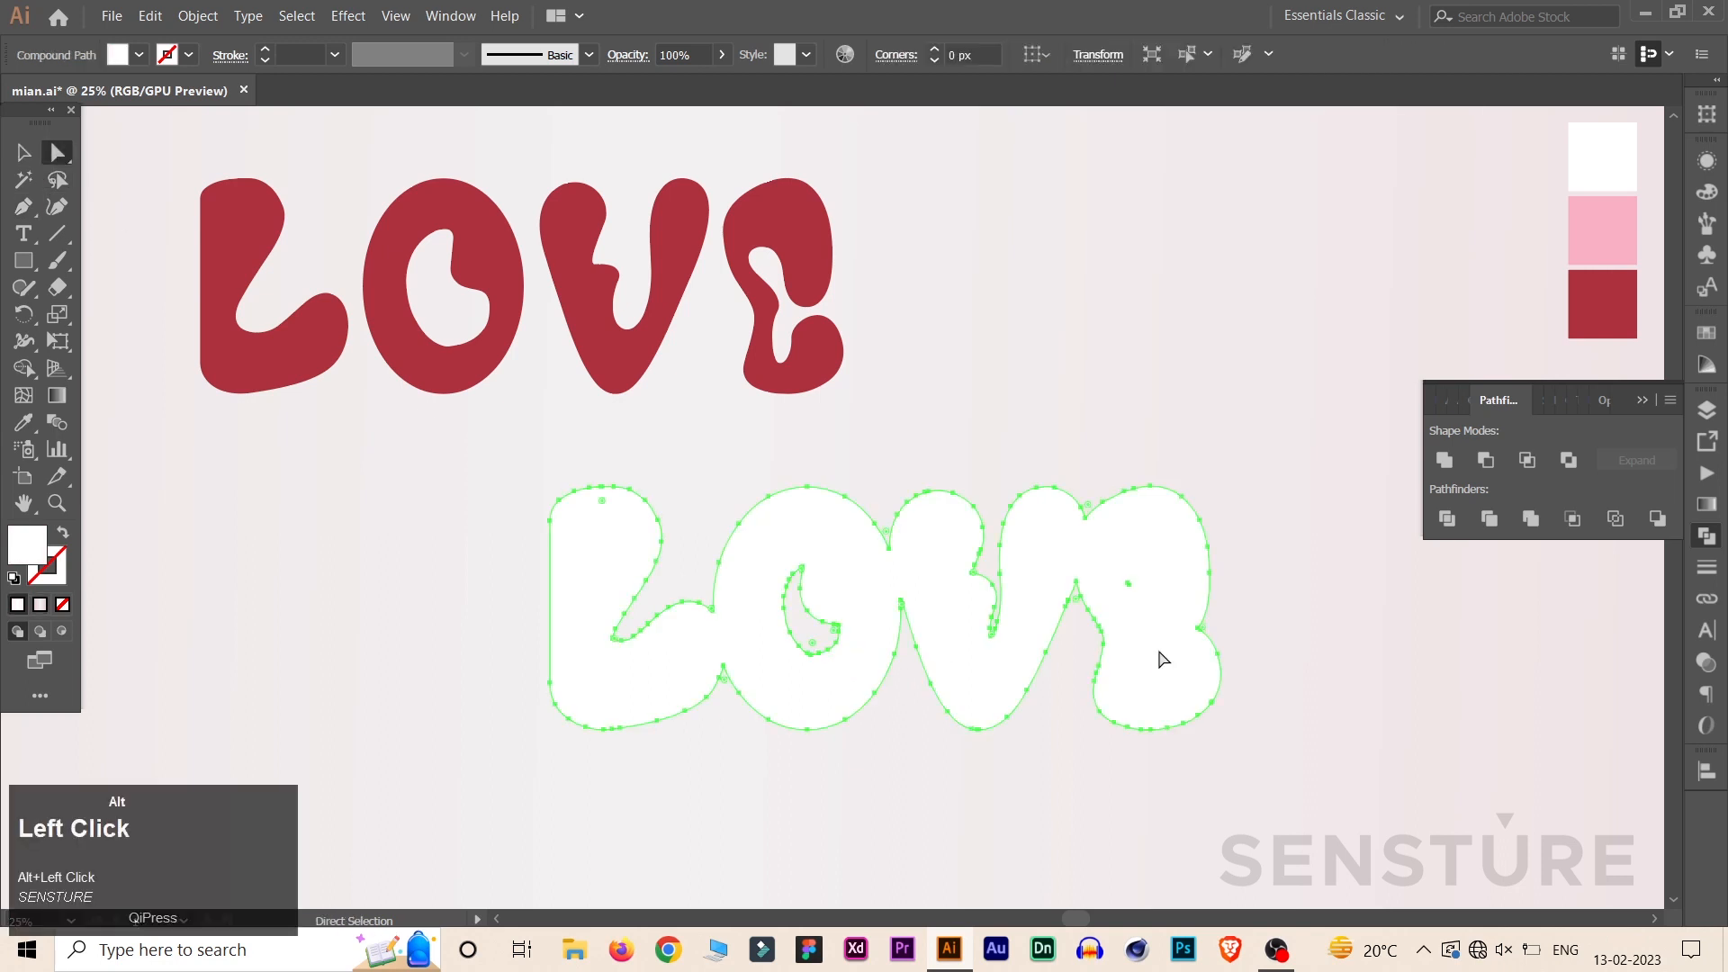
pyautogui.keyDown('alt'); pyautogui.click(1129, 584); pyautogui.keyUp('alt')
pyautogui.hotkey('alt', 'Delete')
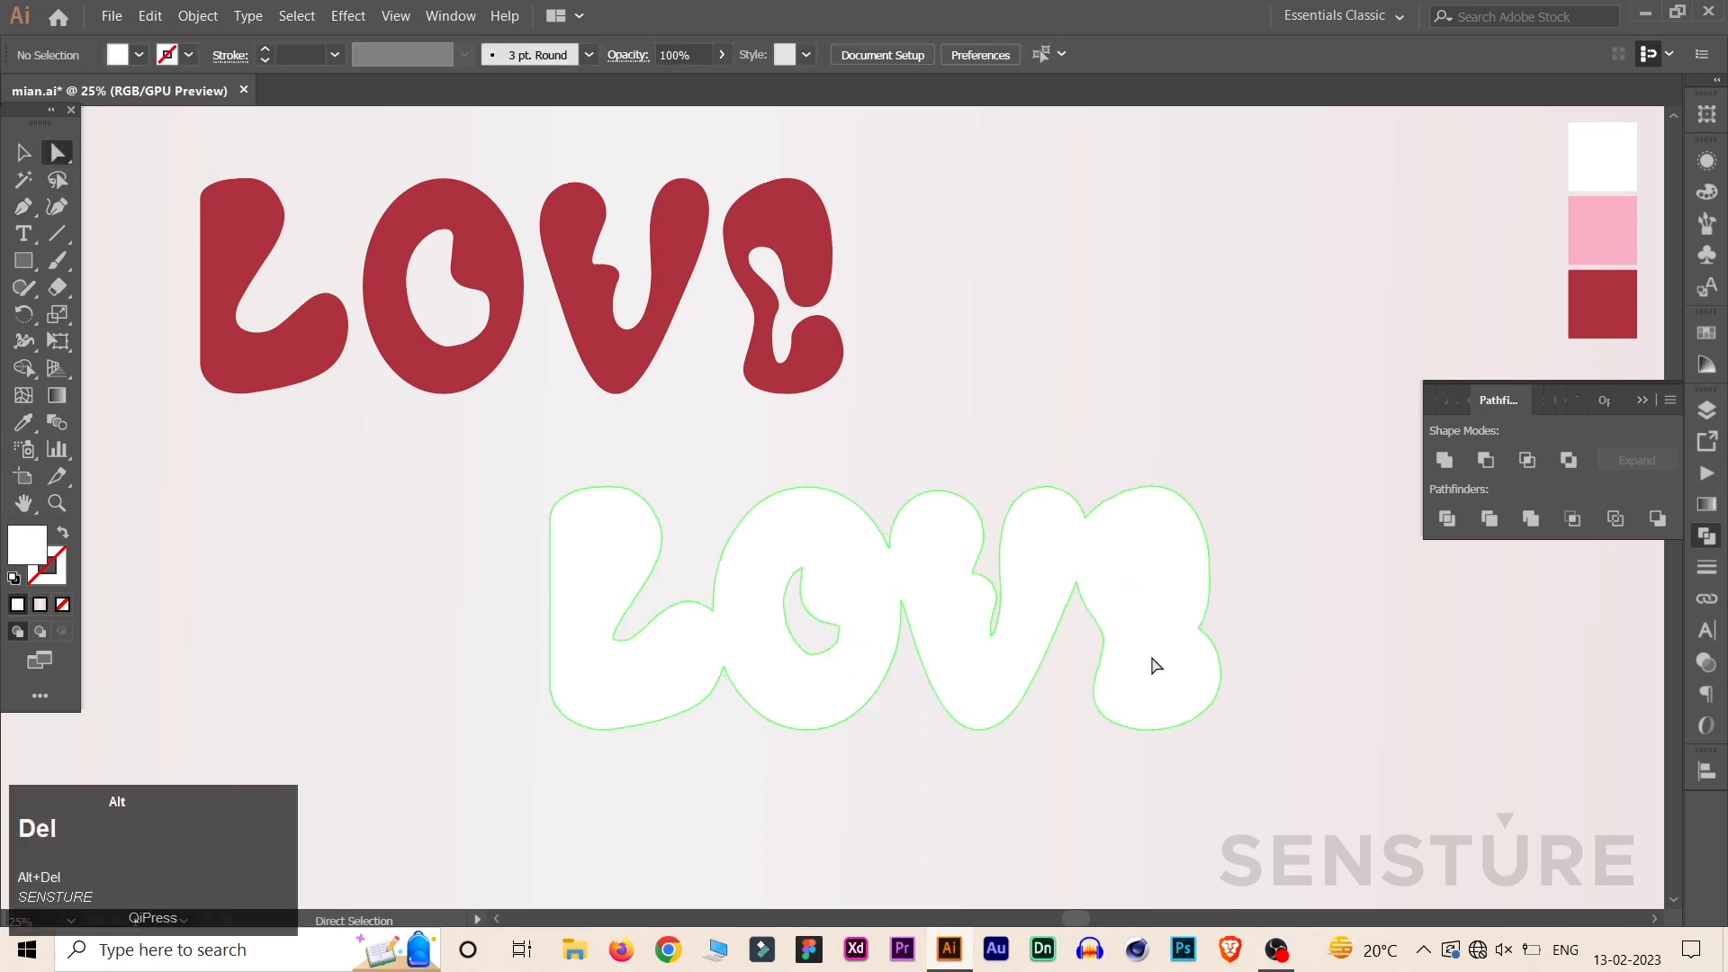
pyautogui.click(23, 153)
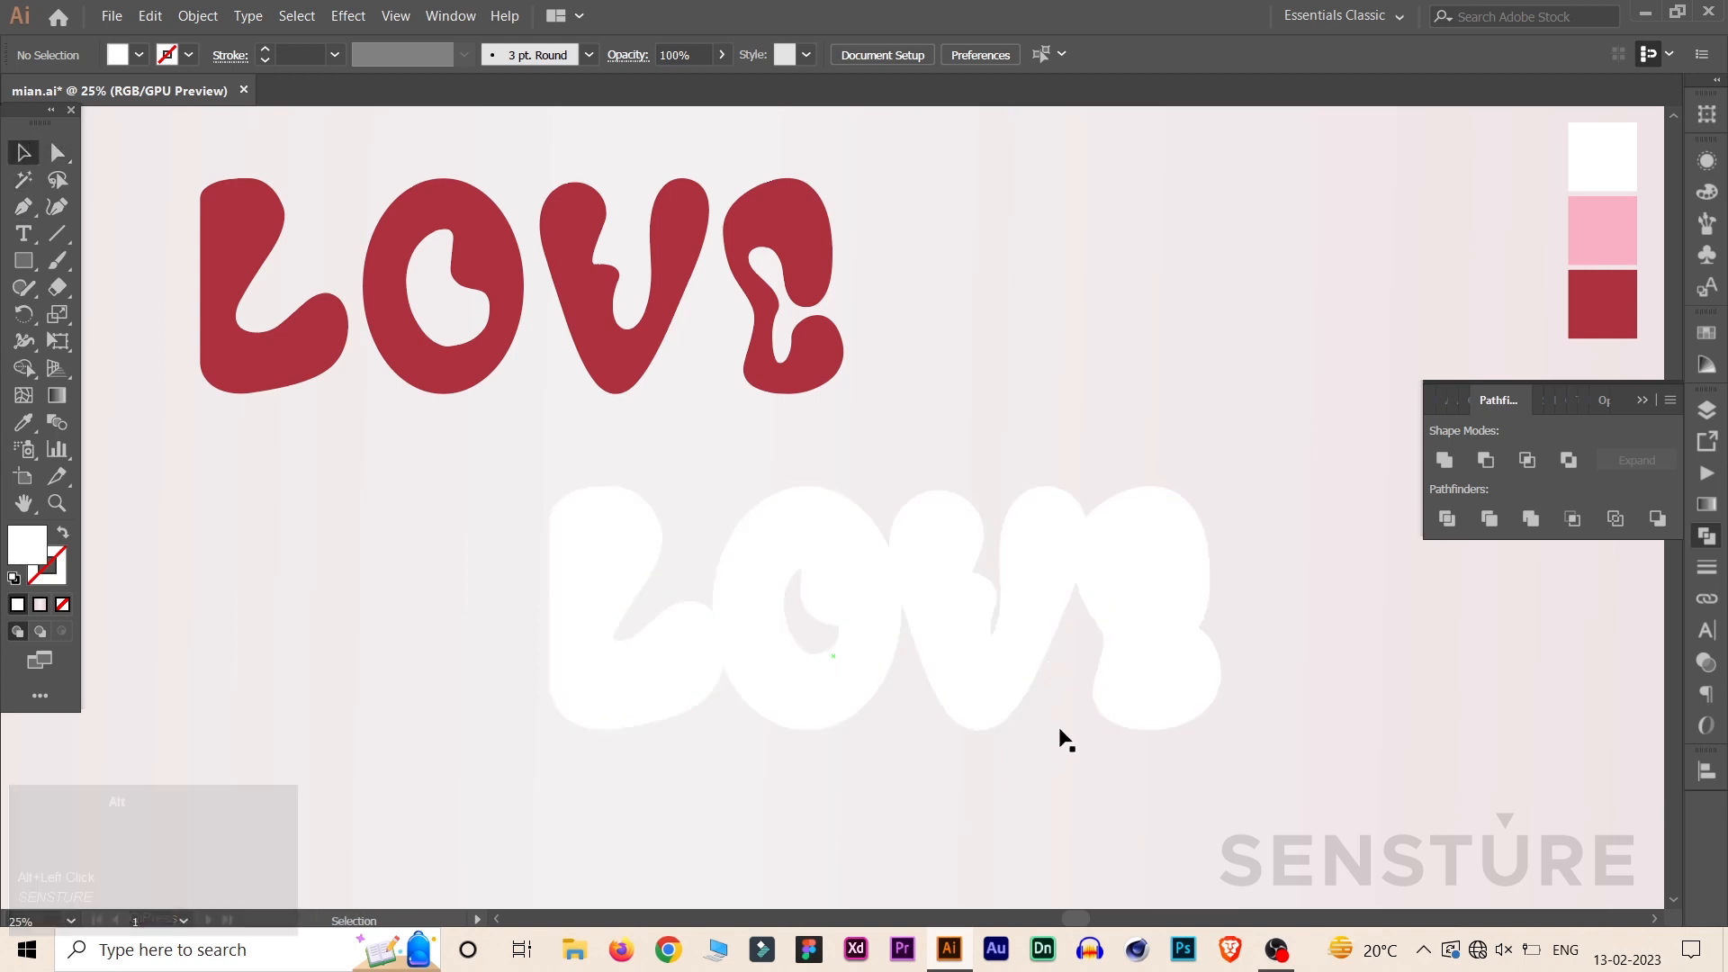
# Centre the red lettering and the white backing on each other both horizontally and vertically
pyautogui.click(1107, 562)
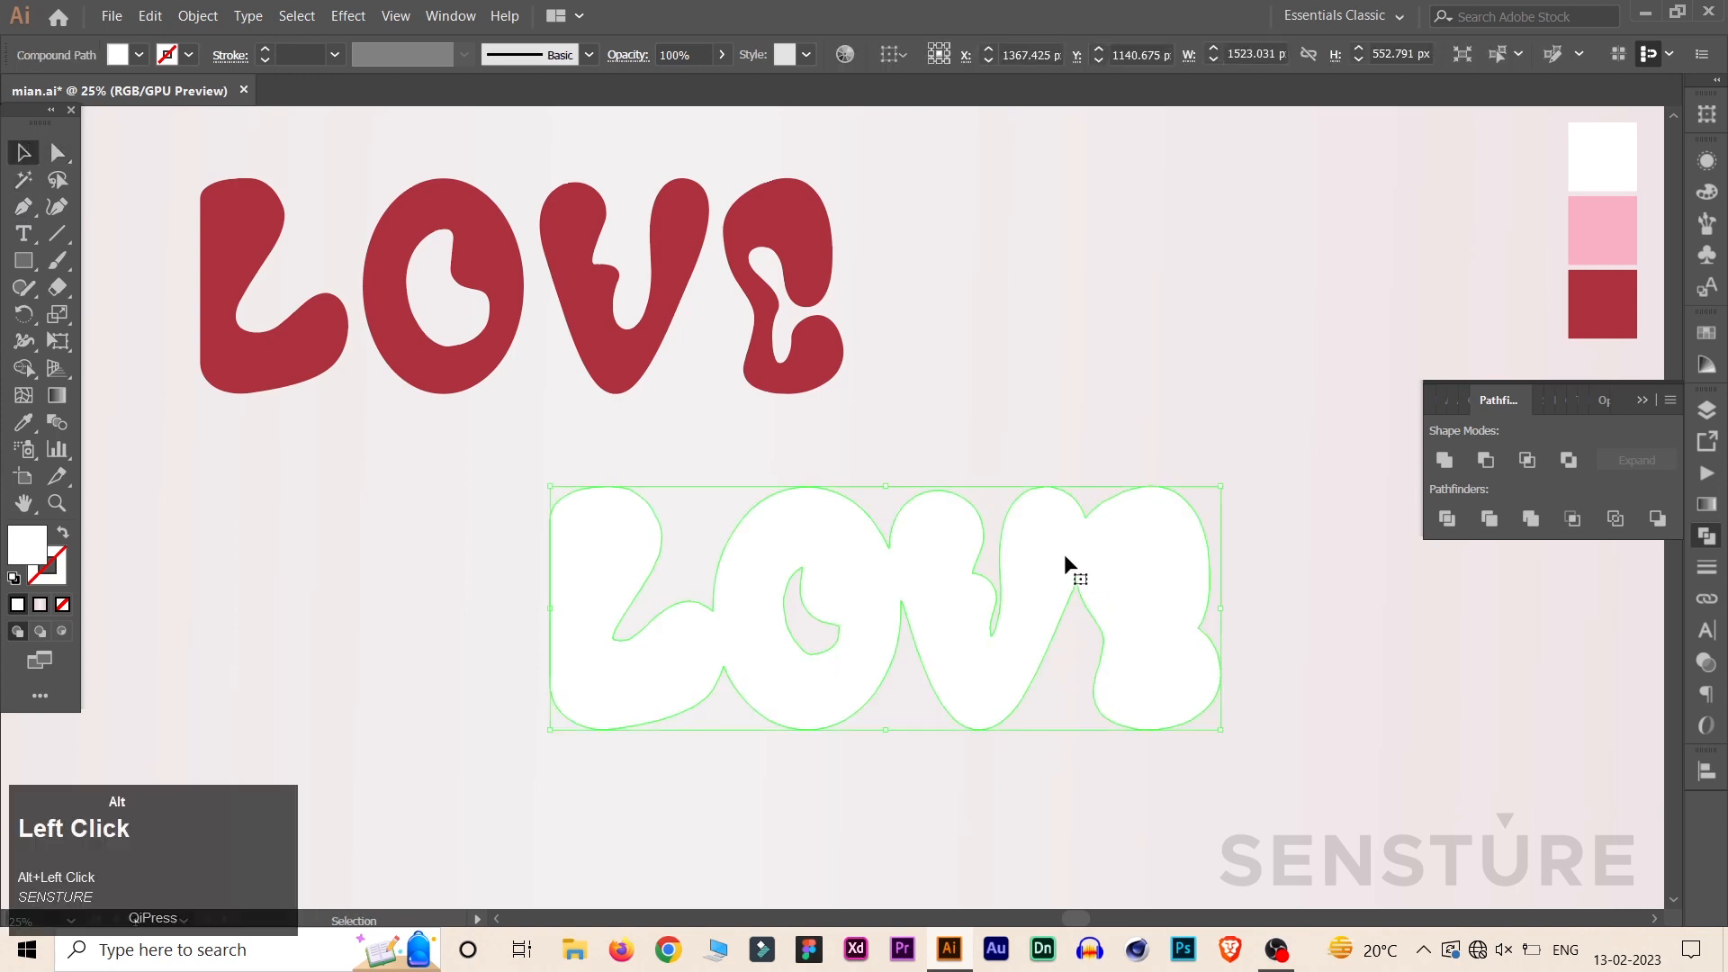
pyautogui.keyDown('alt'); pyautogui.keyDown('shift'); pyautogui.click(783, 363); pyautogui.keyUp('shift'); pyautogui.keyUp('alt')
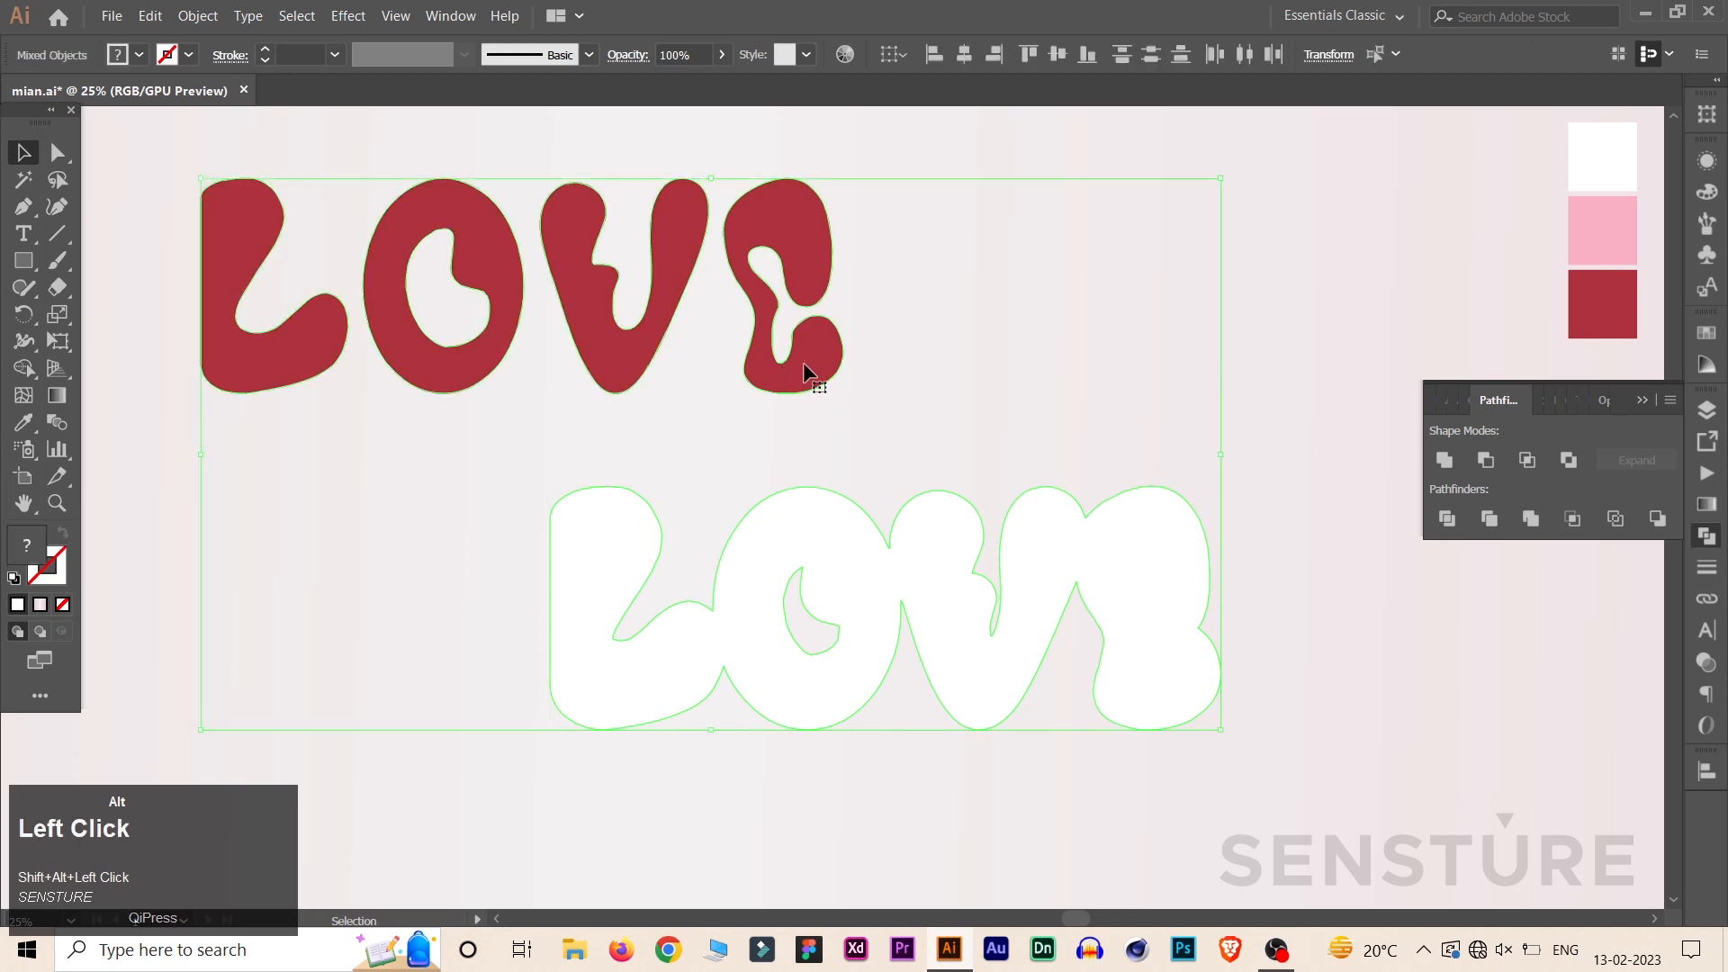
pyautogui.keyDown('alt'); pyautogui.click(963, 60); pyautogui.keyUp('alt')
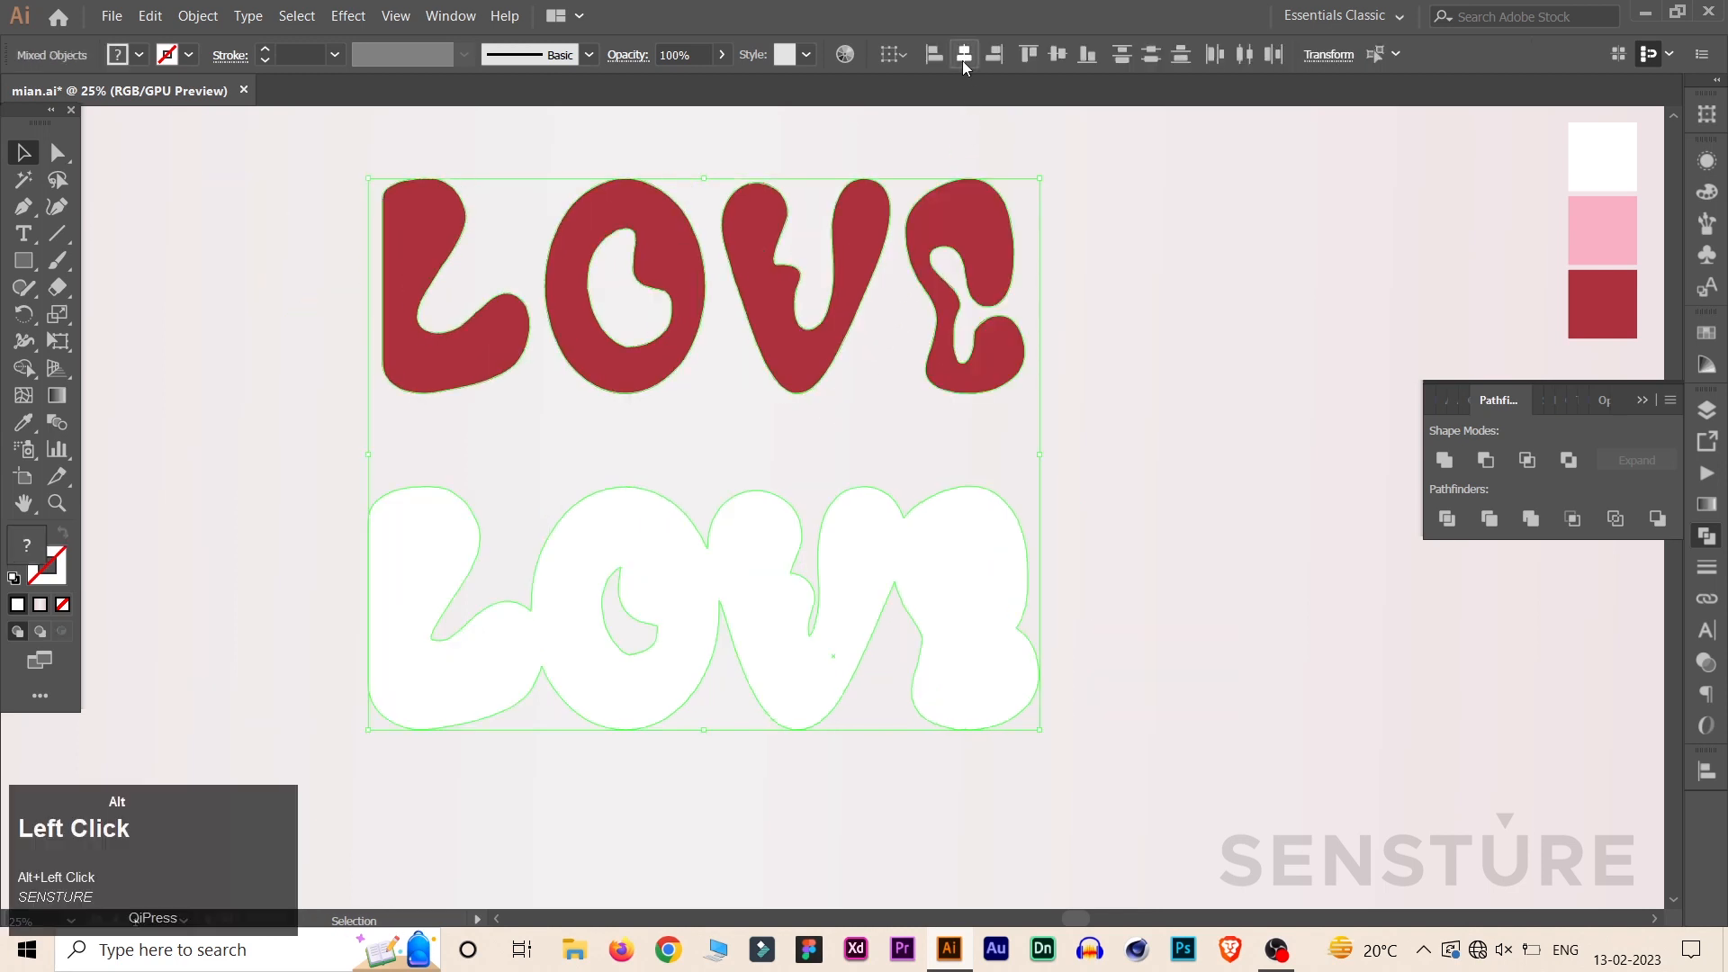
pyautogui.keyDown('alt'); pyautogui.click(1057, 54); pyautogui.keyUp('alt')
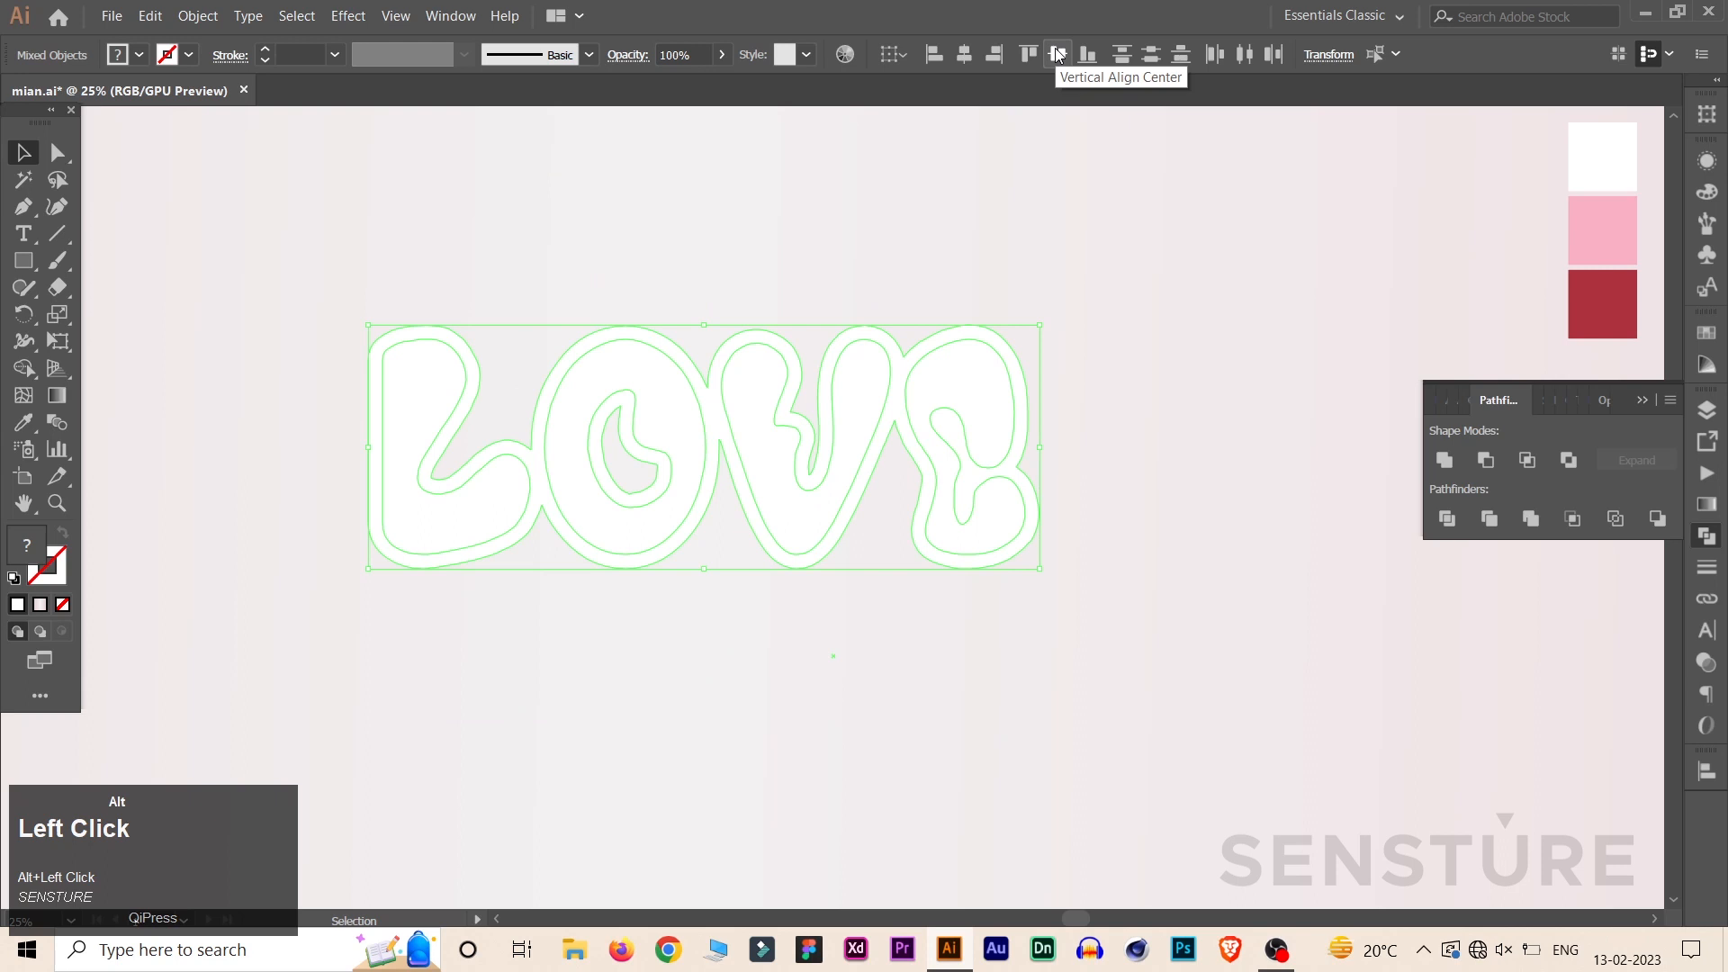
pyautogui.click(1127, 488)
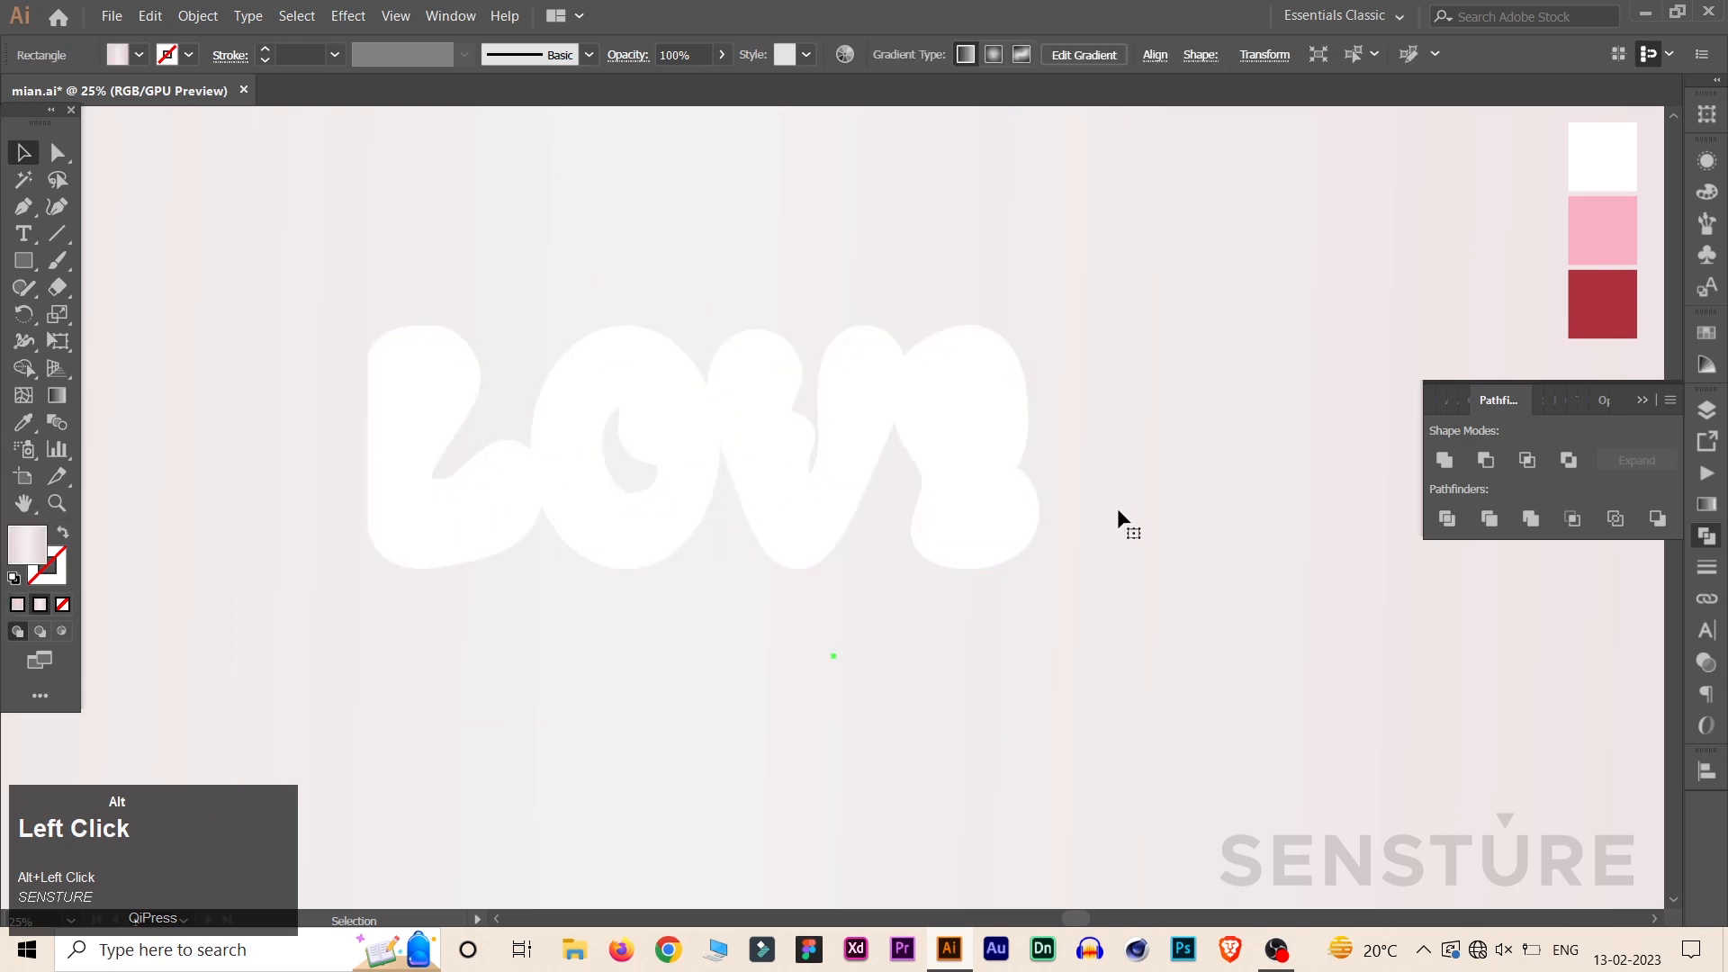
# Send the white backing shape backward behind the red LOVE lettering
pyautogui.keyDown('alt'); pyautogui.click(990, 535); pyautogui.keyUp('alt')
pyautogui.keyDown('alt'); pyautogui.rightClick(990, 534); pyautogui.keyUp('alt')
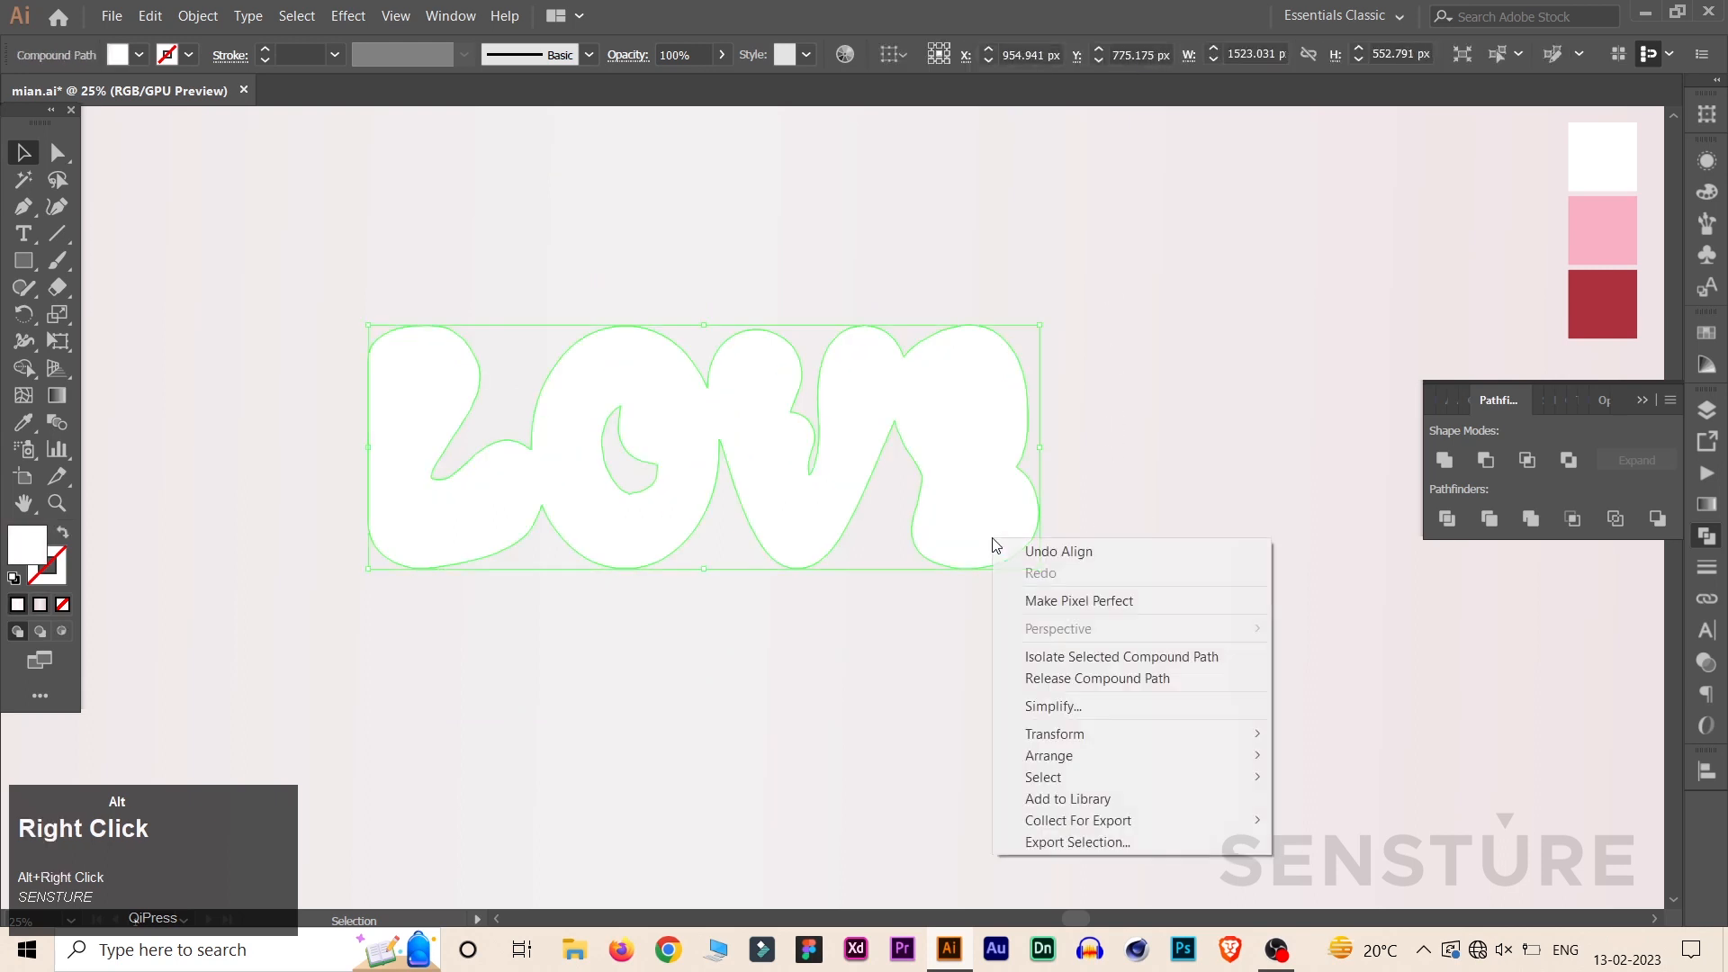
pyautogui.click(1109, 755)
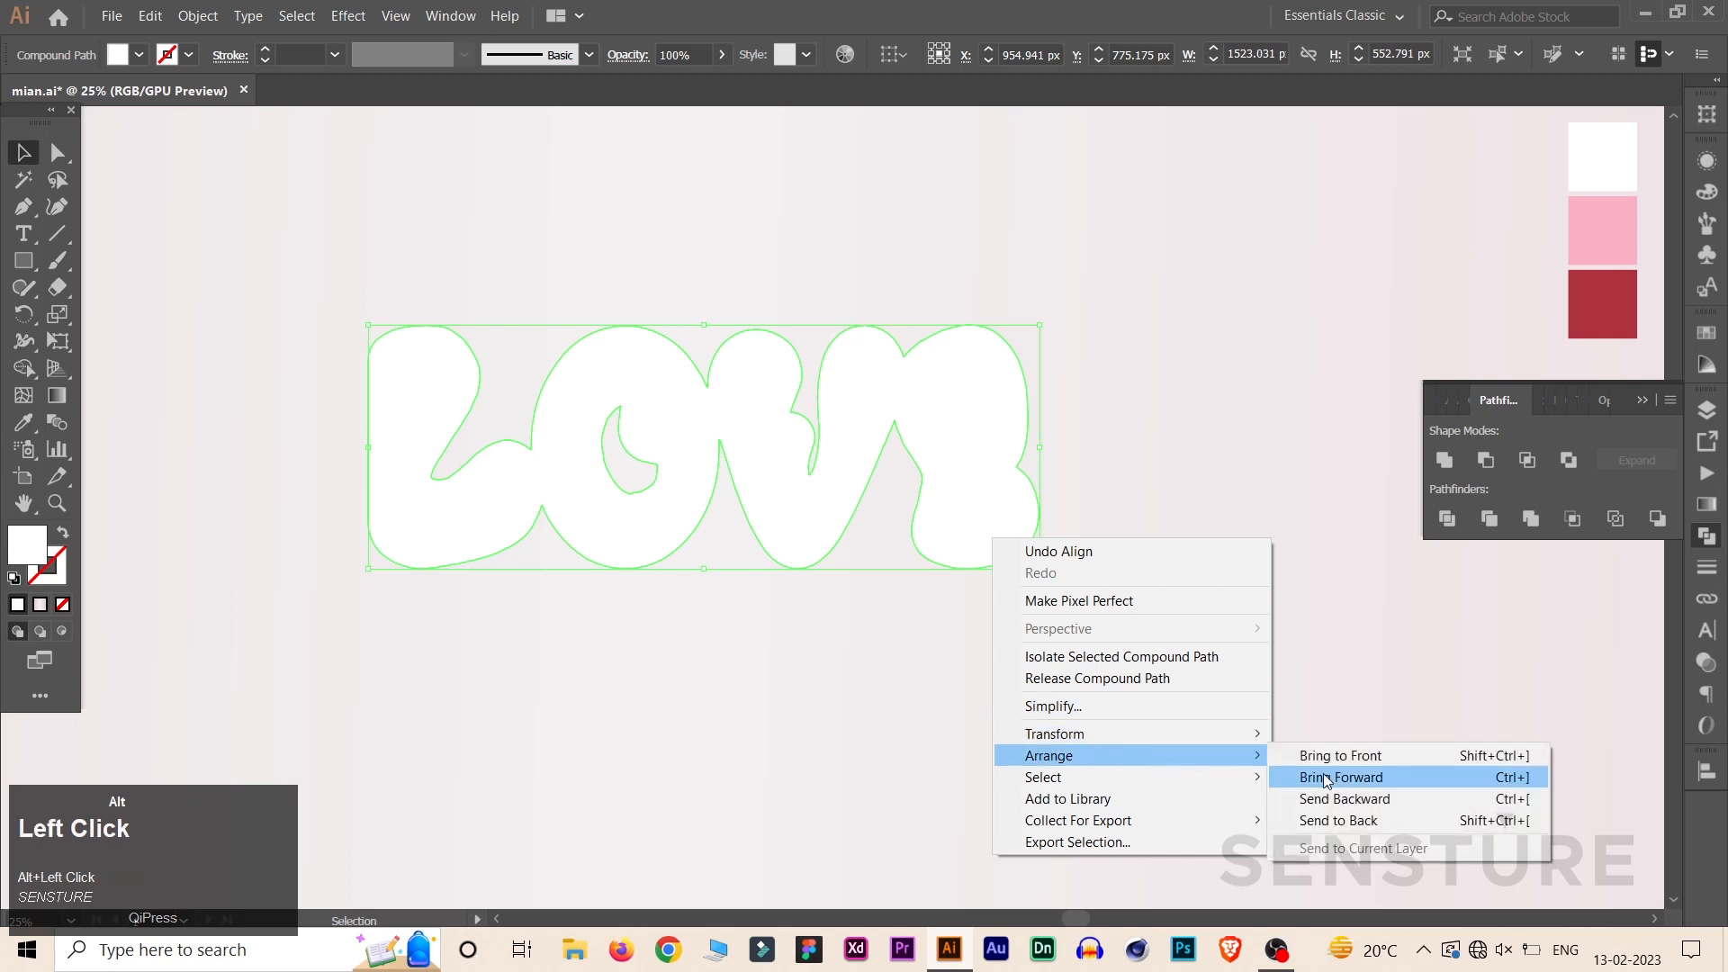
pyautogui.click(1346, 799)
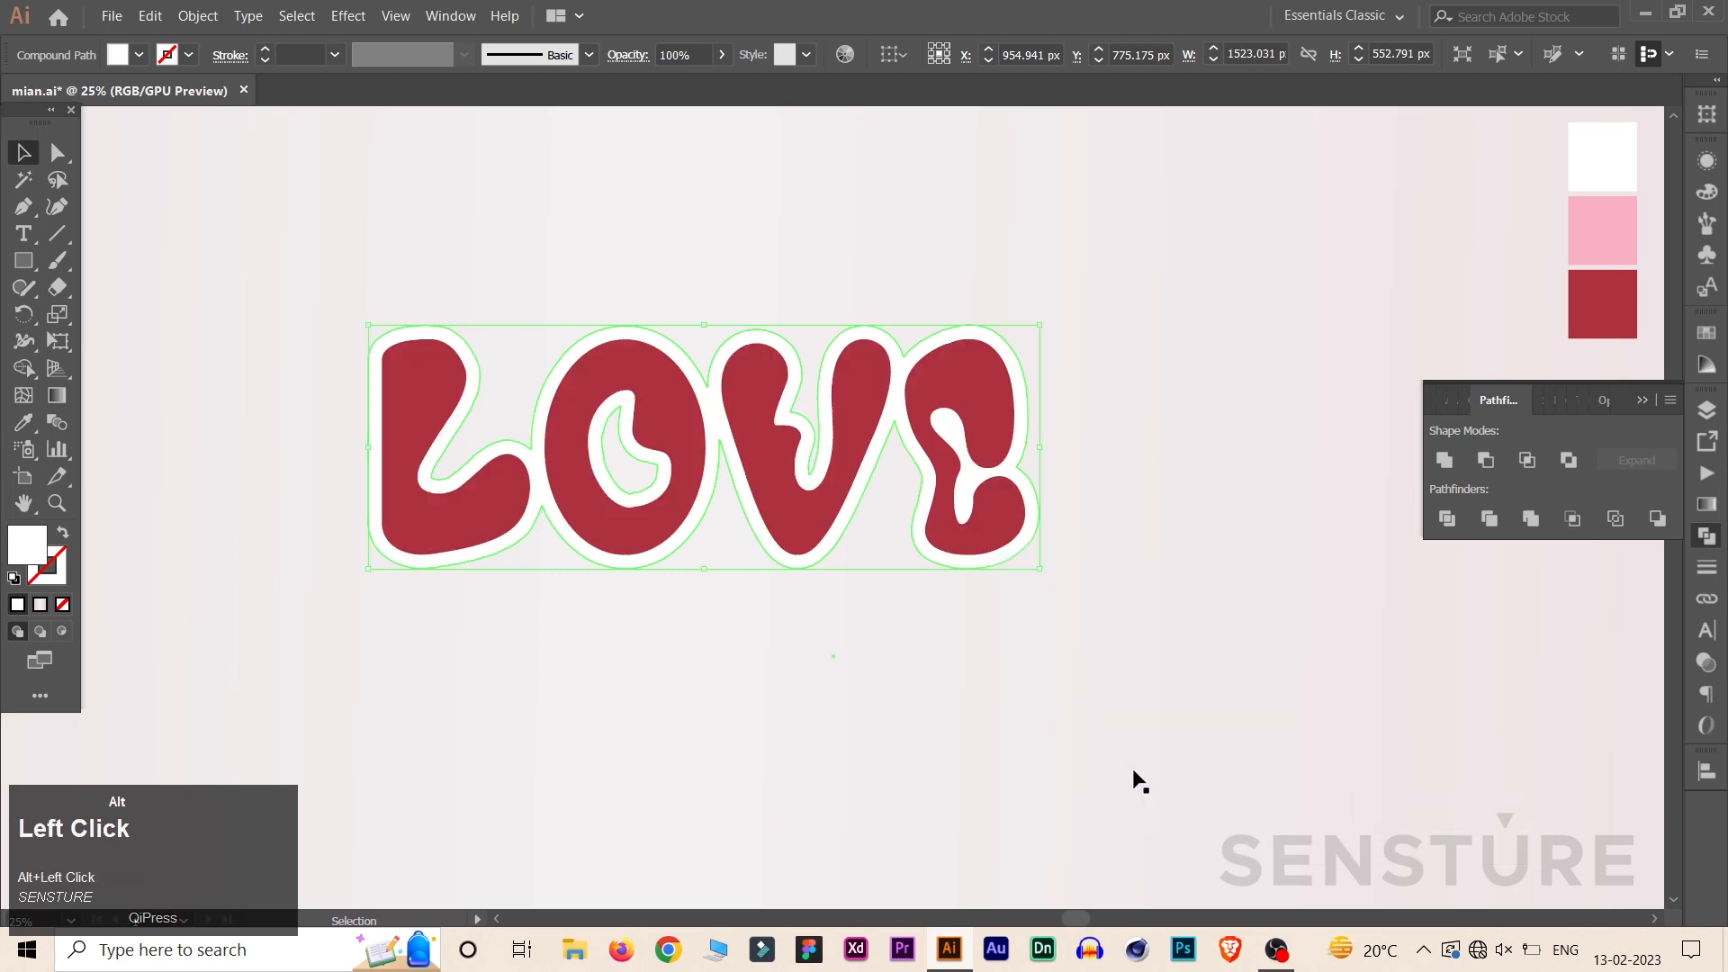
pyautogui.click(1208, 451)
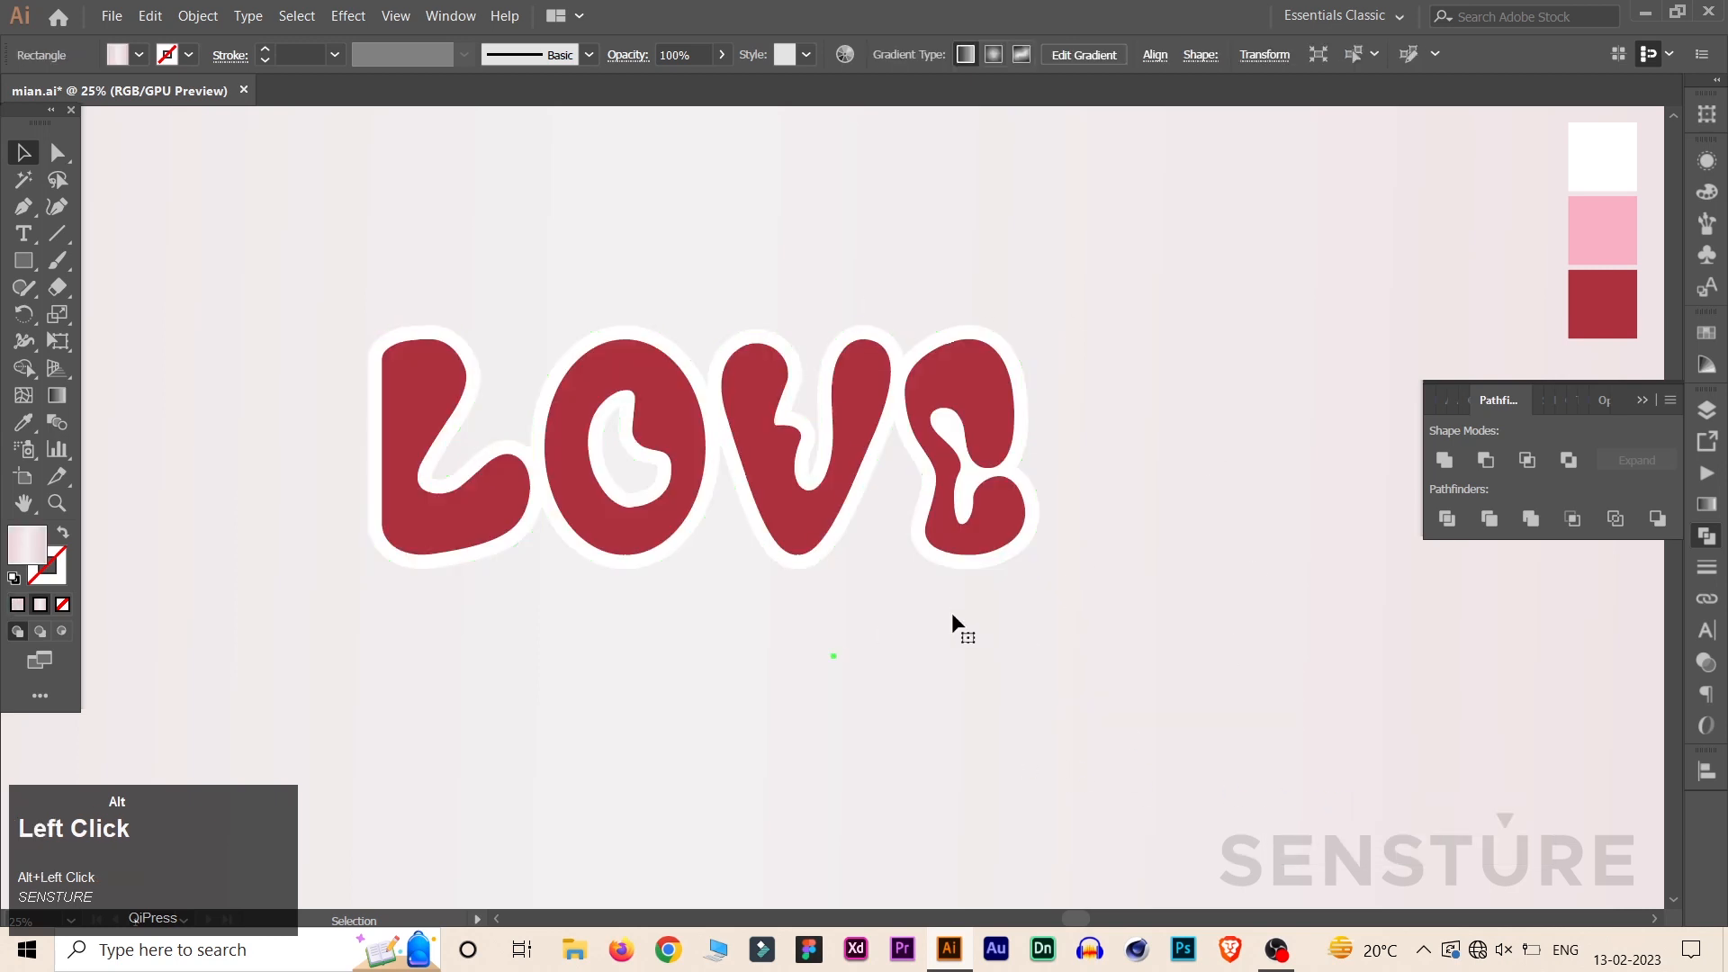
# Apply a Drop Shadow to the background, white backing and red letters: Multiply, 75% opacity, 8 px X and Y offsets, 6 px blur, black
pyautogui.click(968, 648)
pyautogui.keyDown('alt'); pyautogui.keyDown('shift'); pyautogui.click(976, 565); pyautogui.keyUp('shift'); pyautogui.keyUp('alt')
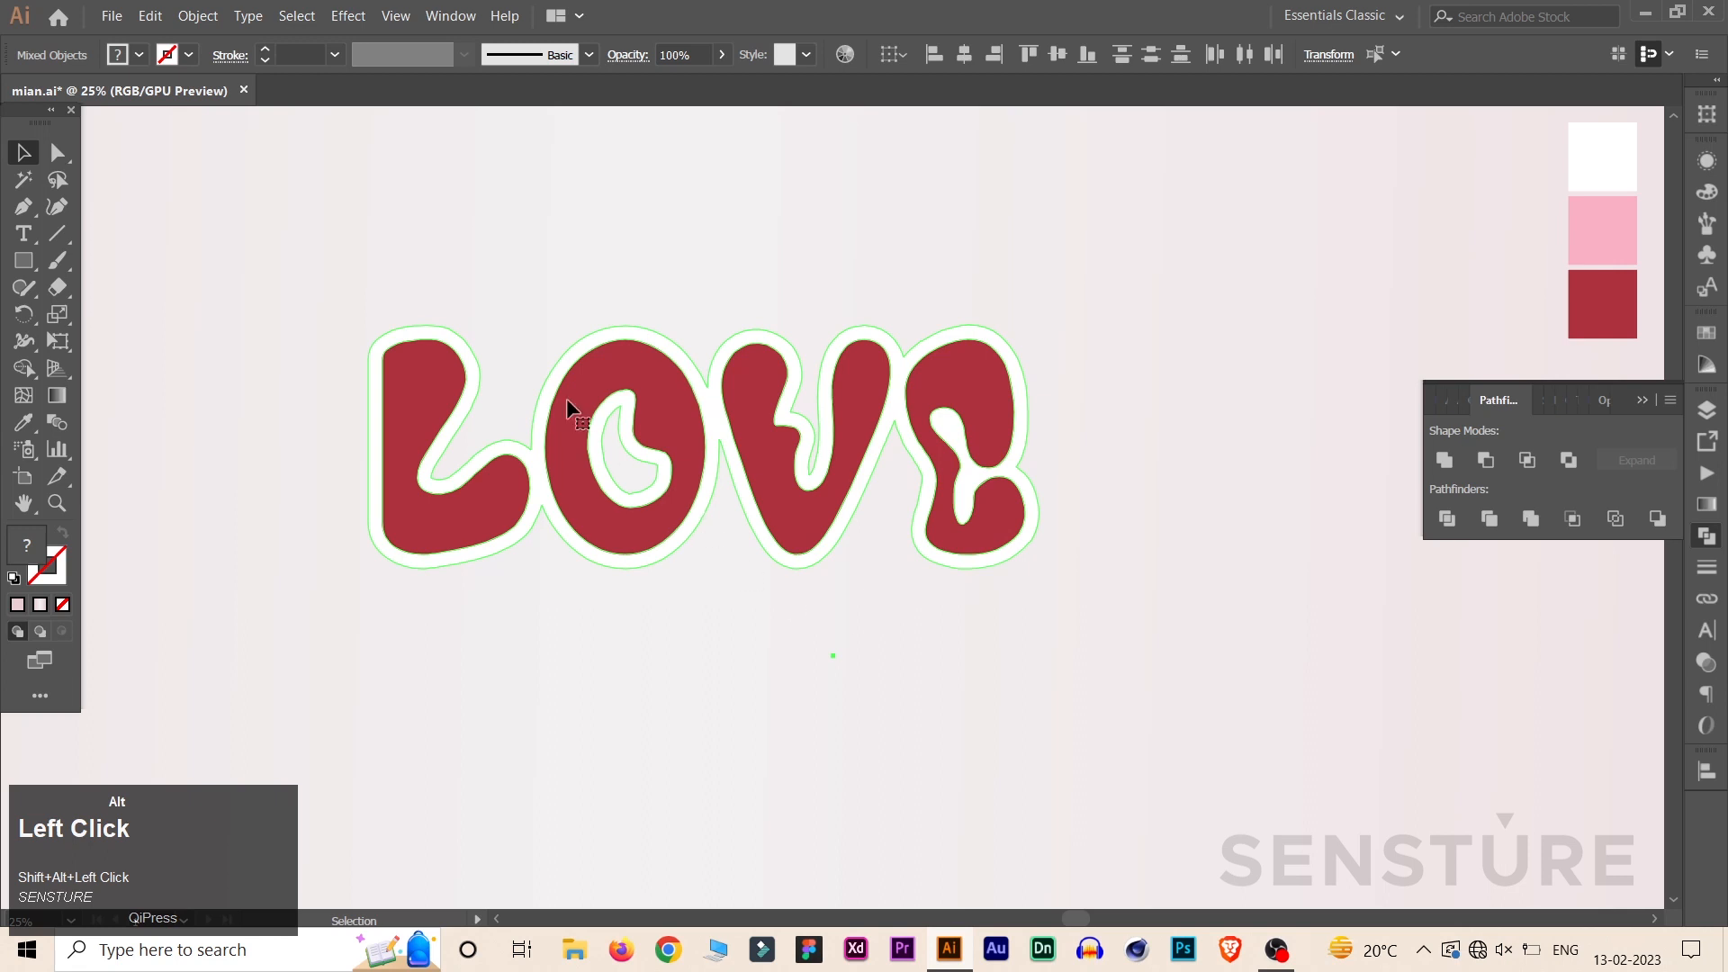
pyautogui.keyDown('alt'); pyautogui.click(347, 16); pyautogui.keyUp('alt')
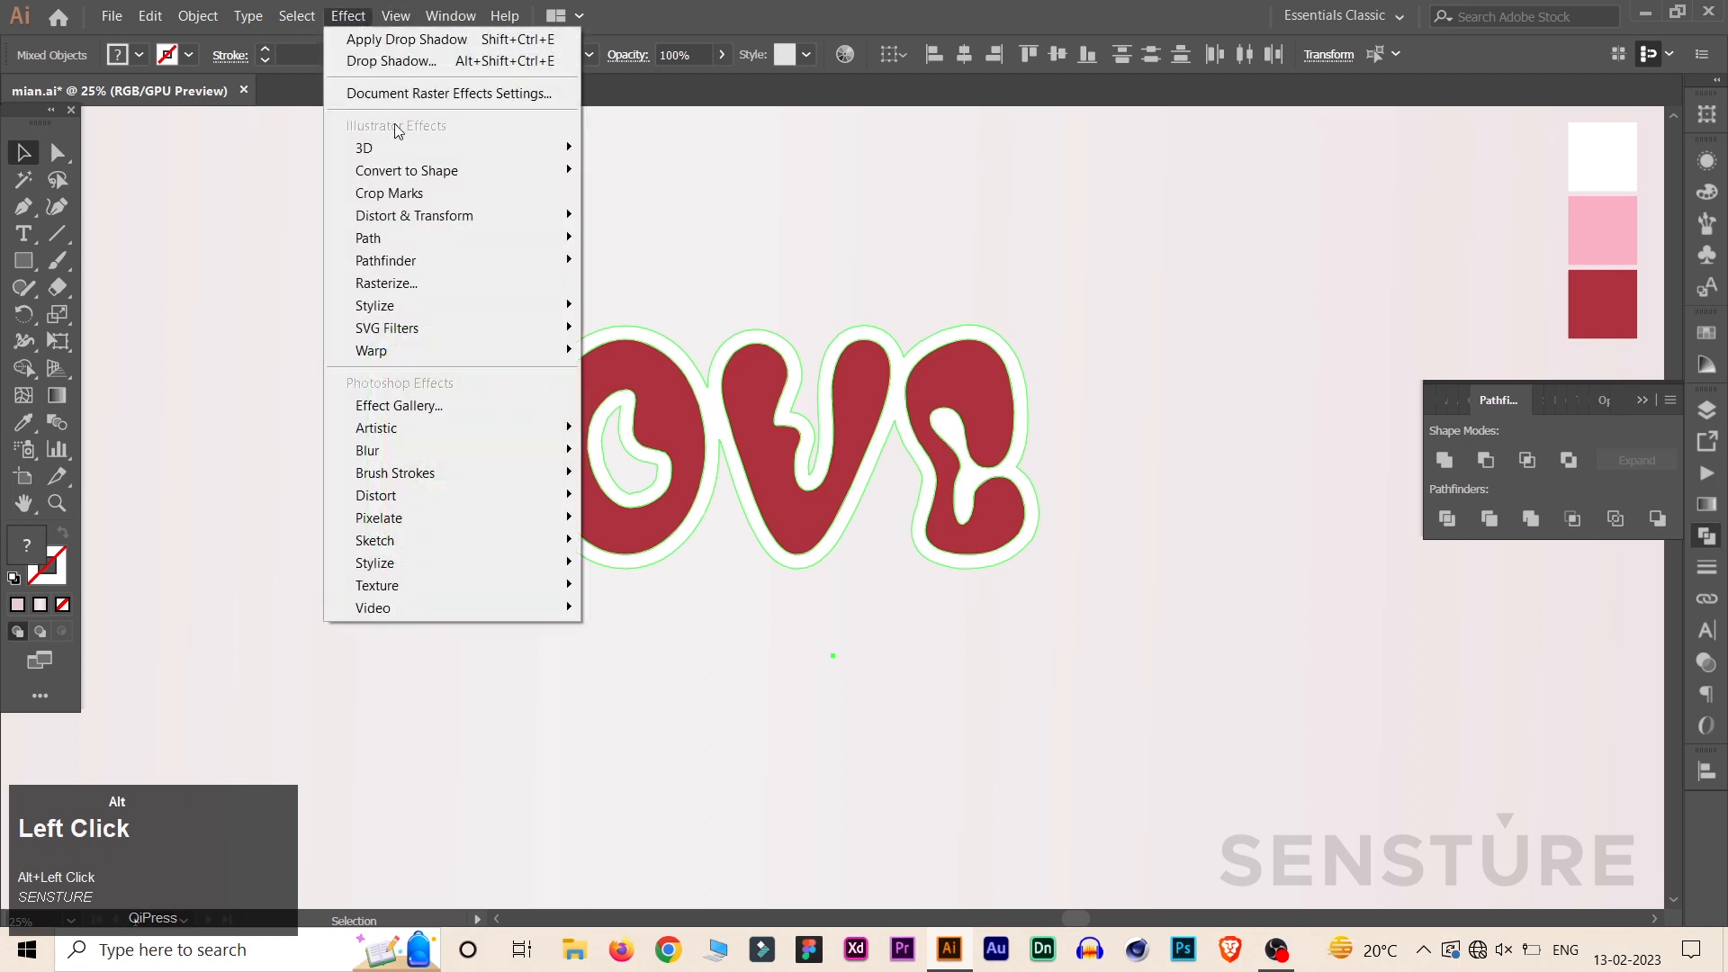
pyautogui.moveTo(397, 306)
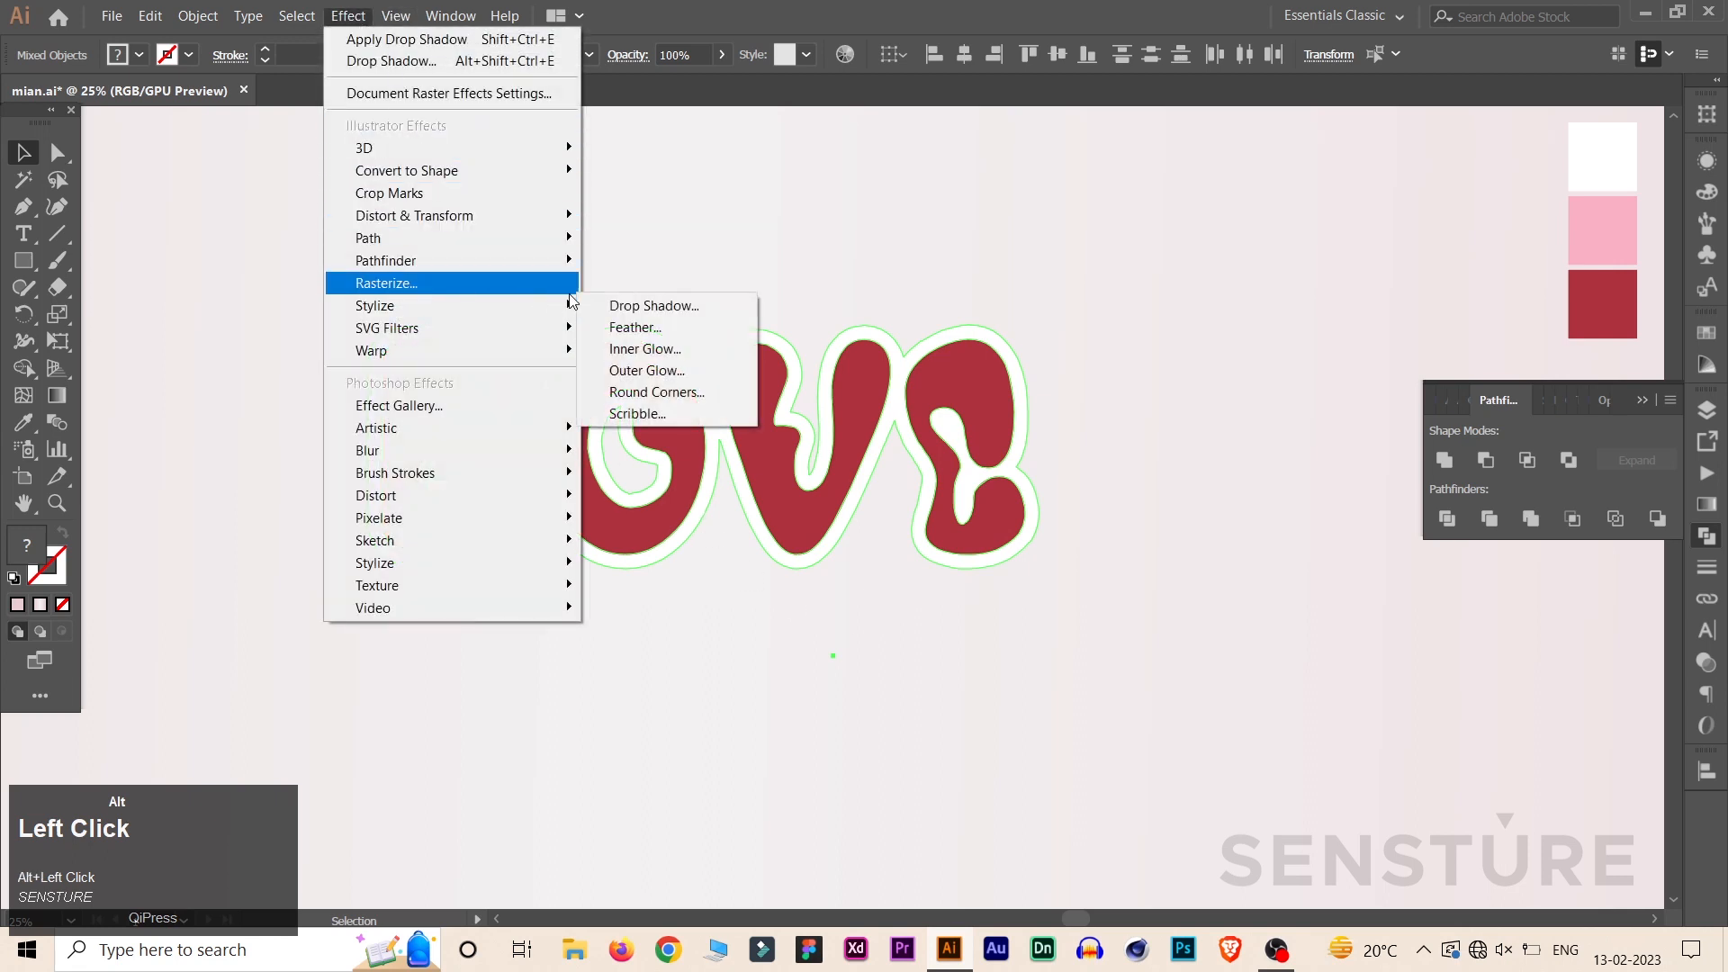
pyautogui.click(630, 305)
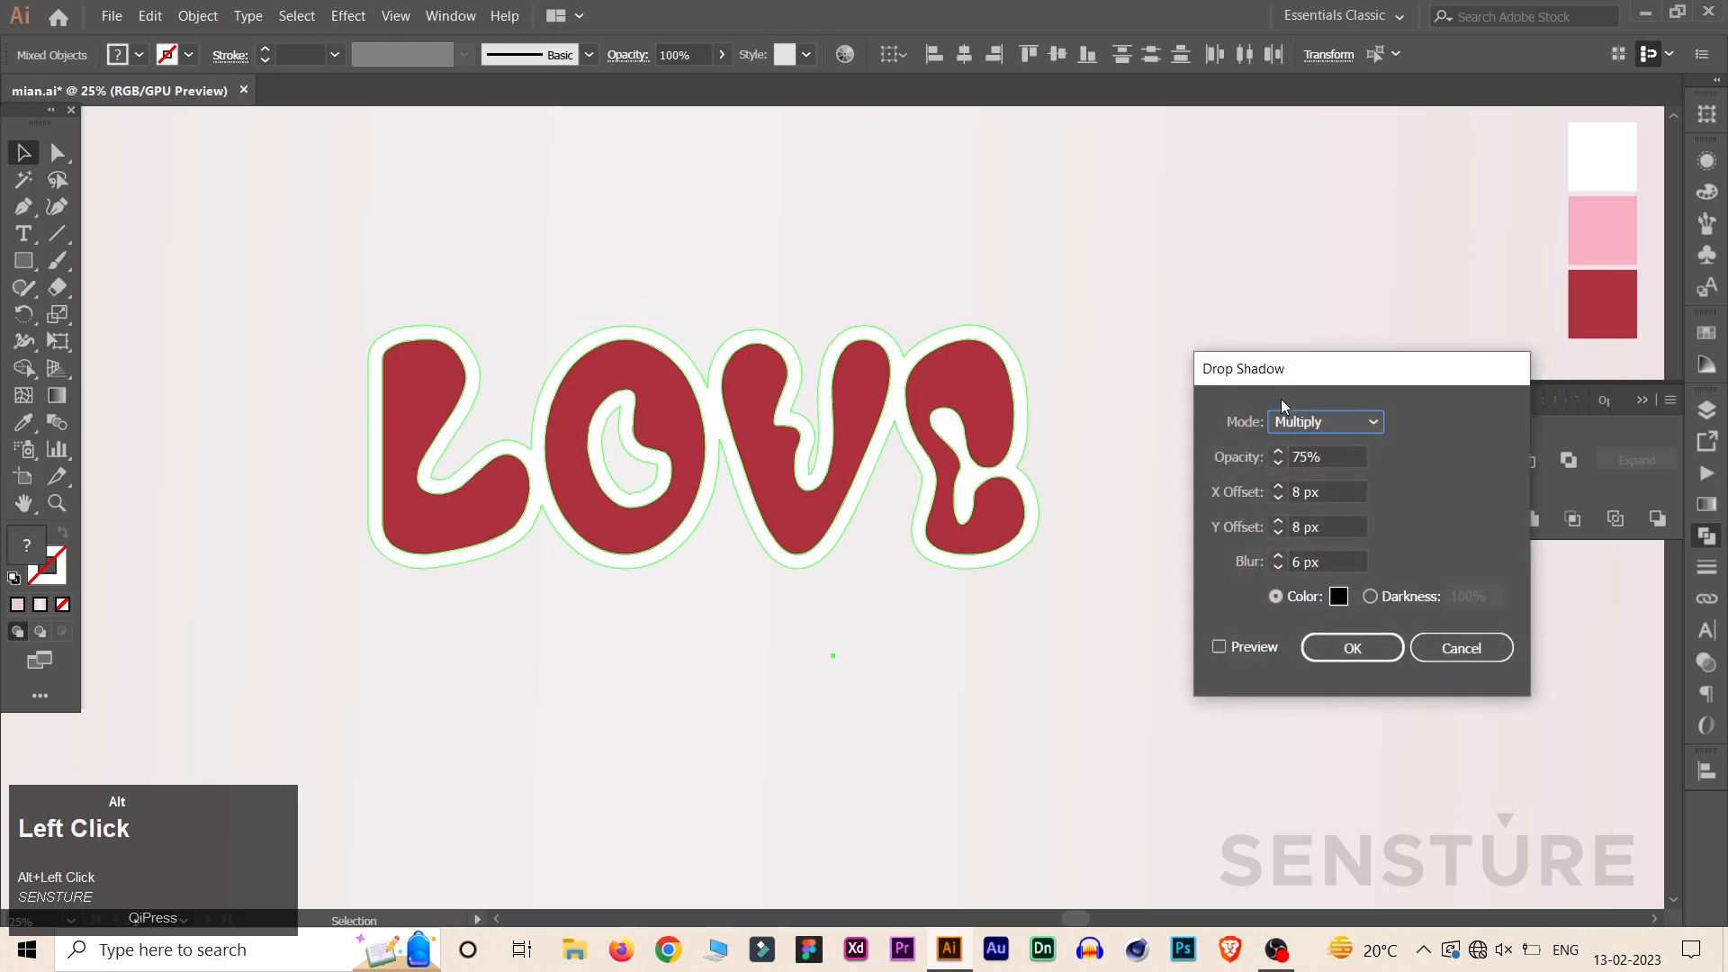
pyautogui.moveTo(1308, 377); pyautogui.dragTo(1193, 377)
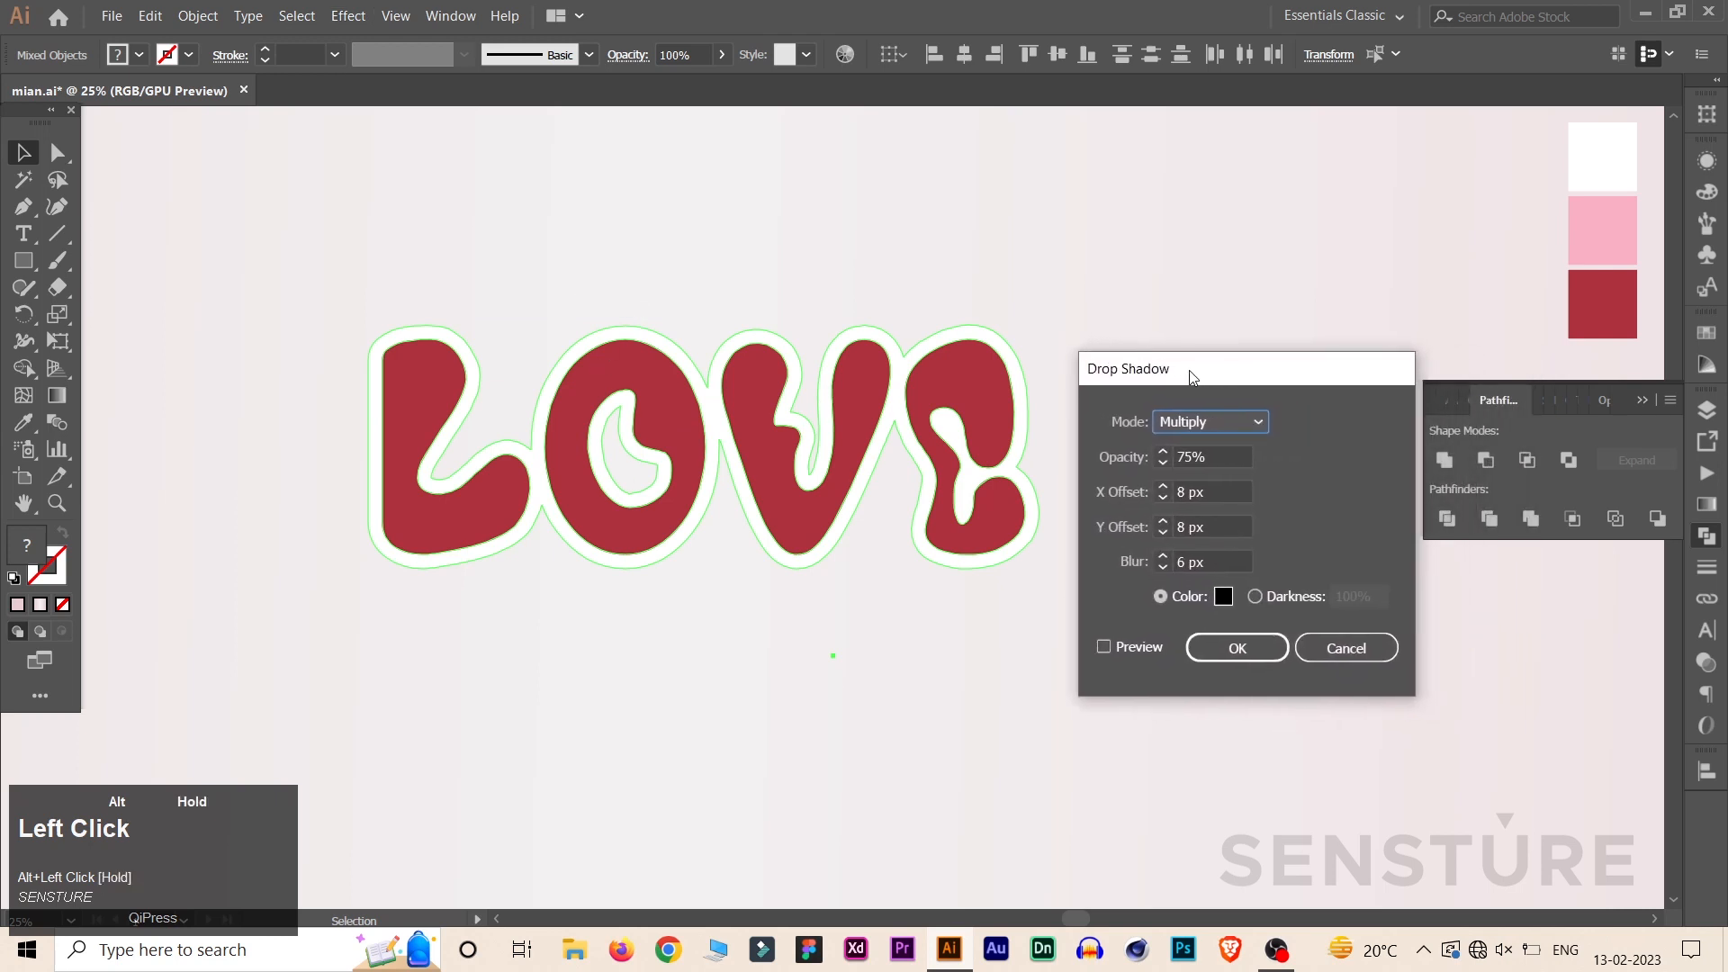
pyautogui.click(1198, 453)
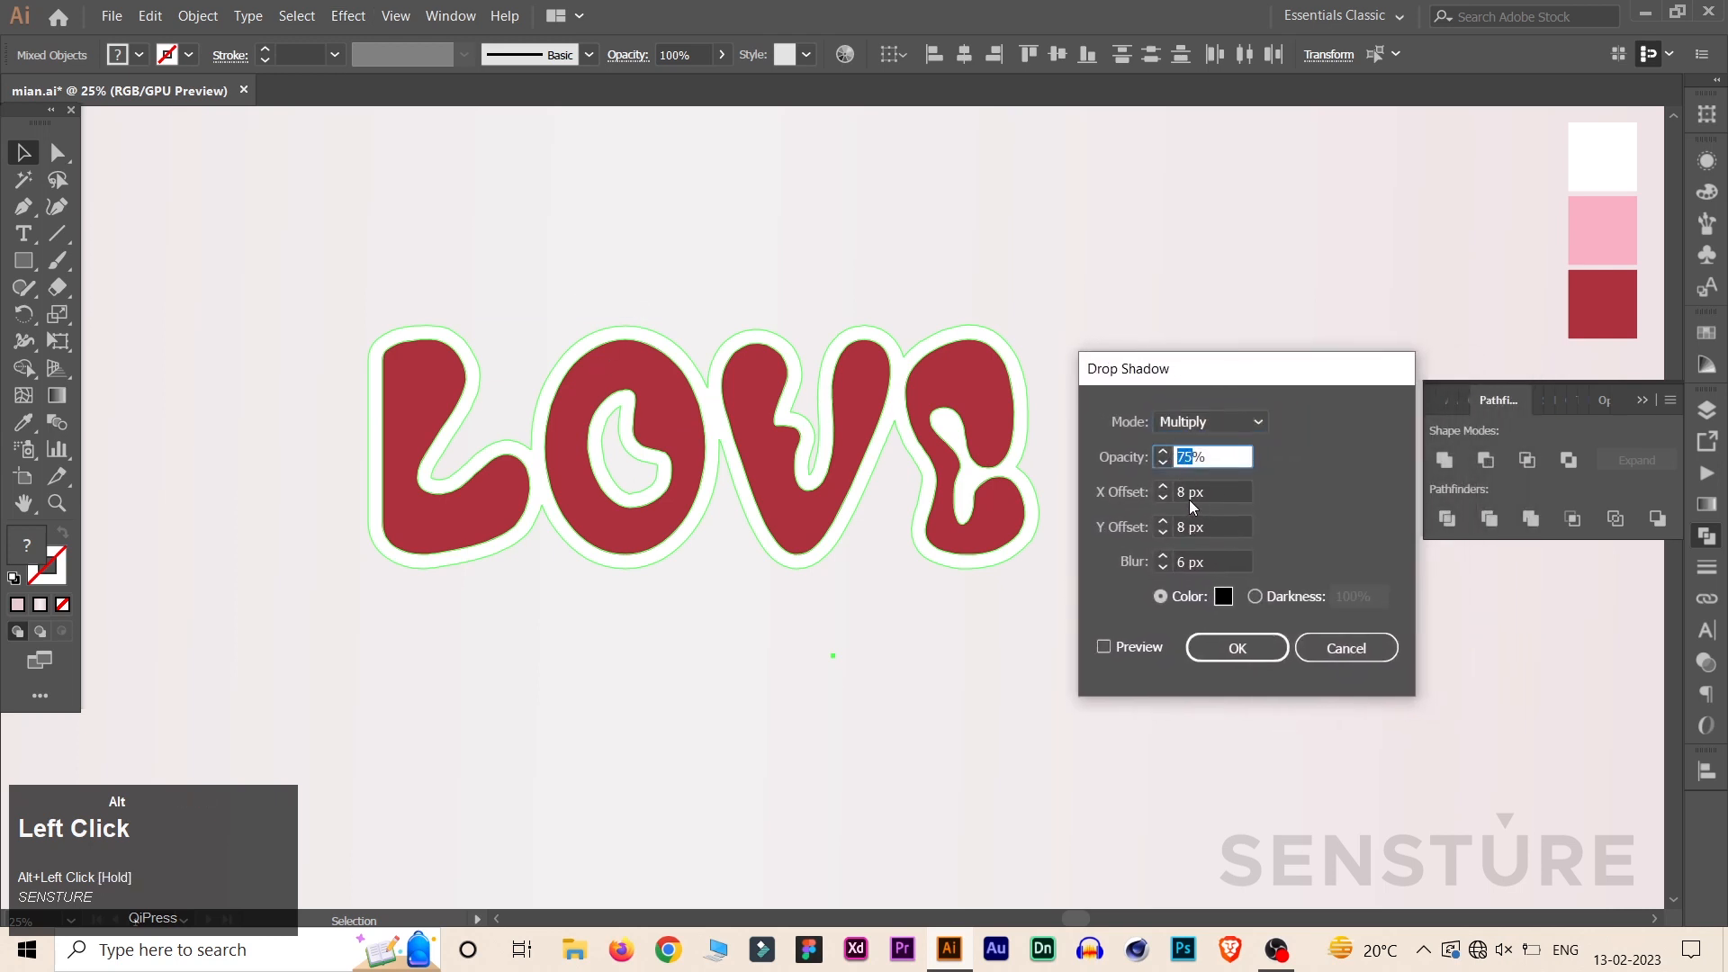
pyautogui.doubleClick(1177, 492)
pyautogui.doubleClick(1181, 526)
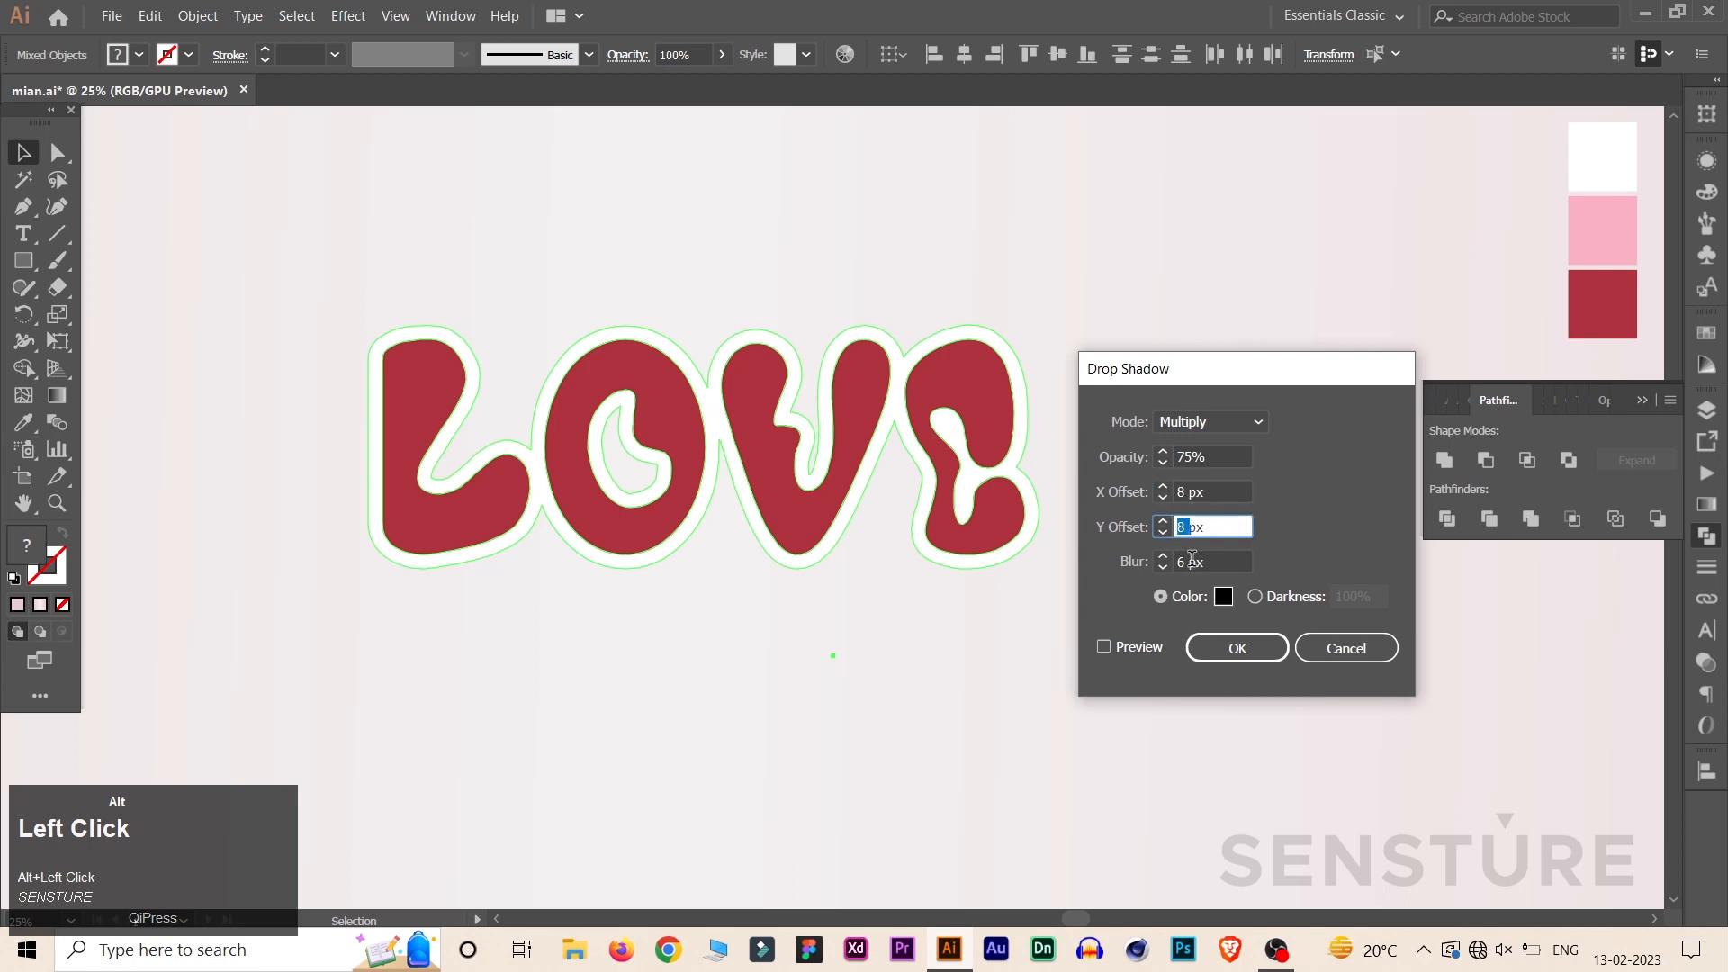
pyautogui.doubleClick(1182, 561)
pyautogui.click(1117, 652)
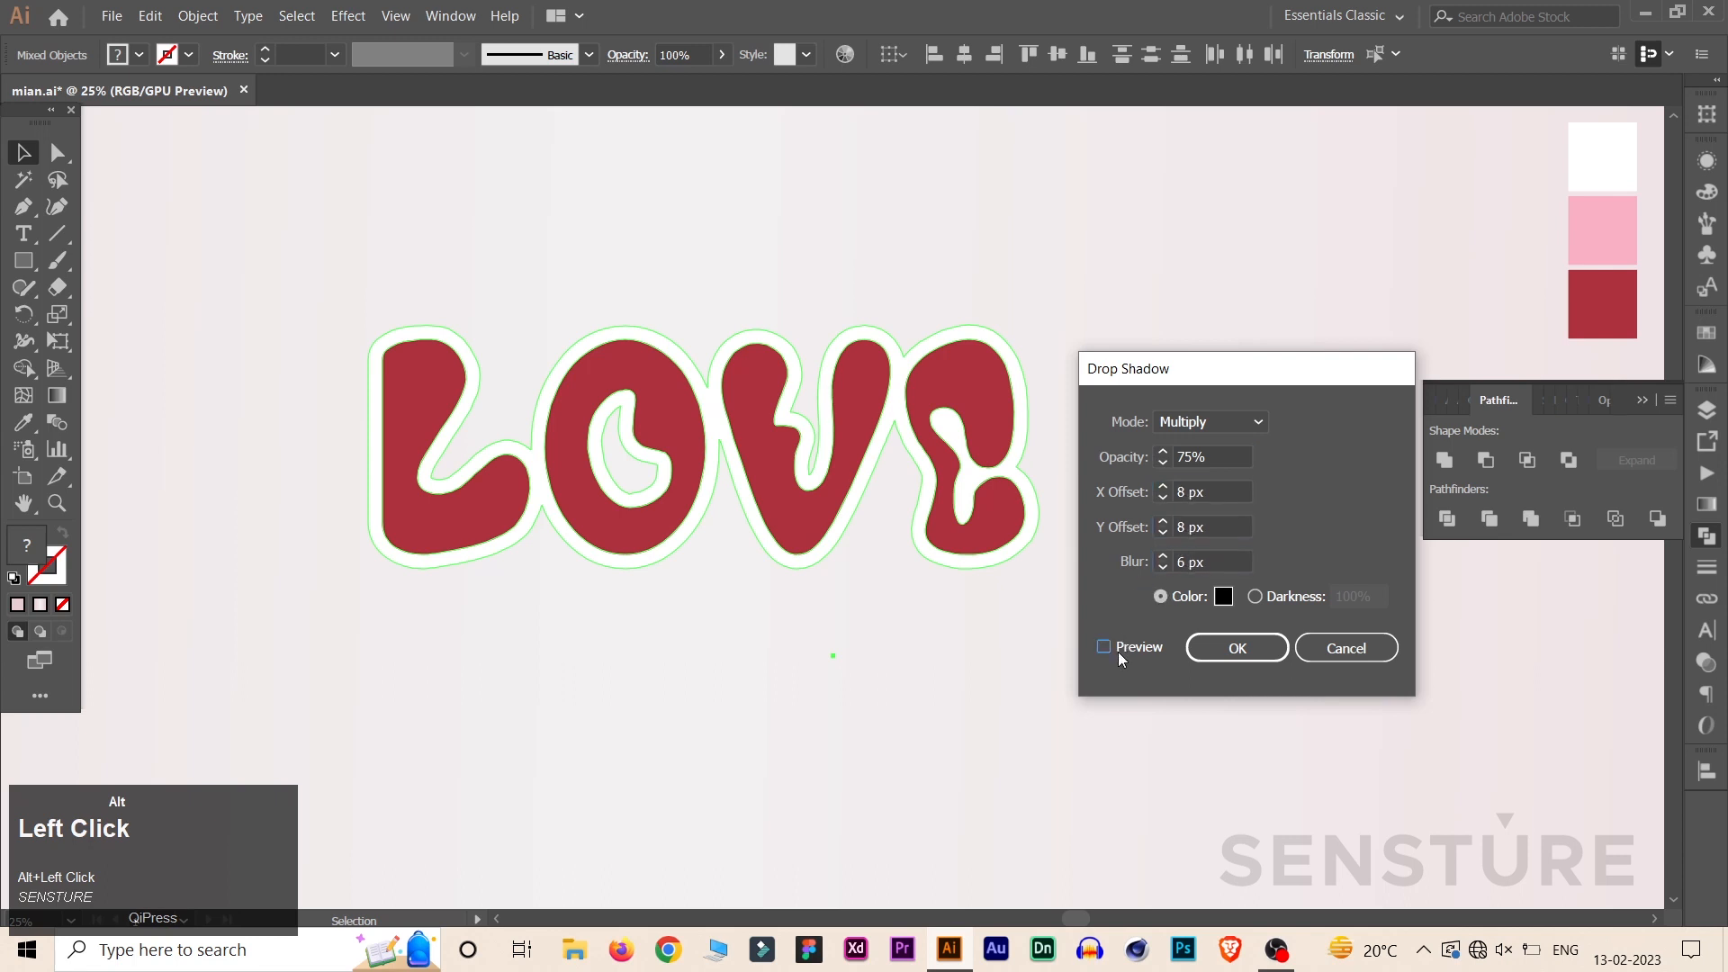
pyautogui.click(1118, 652)
pyautogui.keyDown('alt'); pyautogui.click(1241, 655); pyautogui.keyUp('alt')
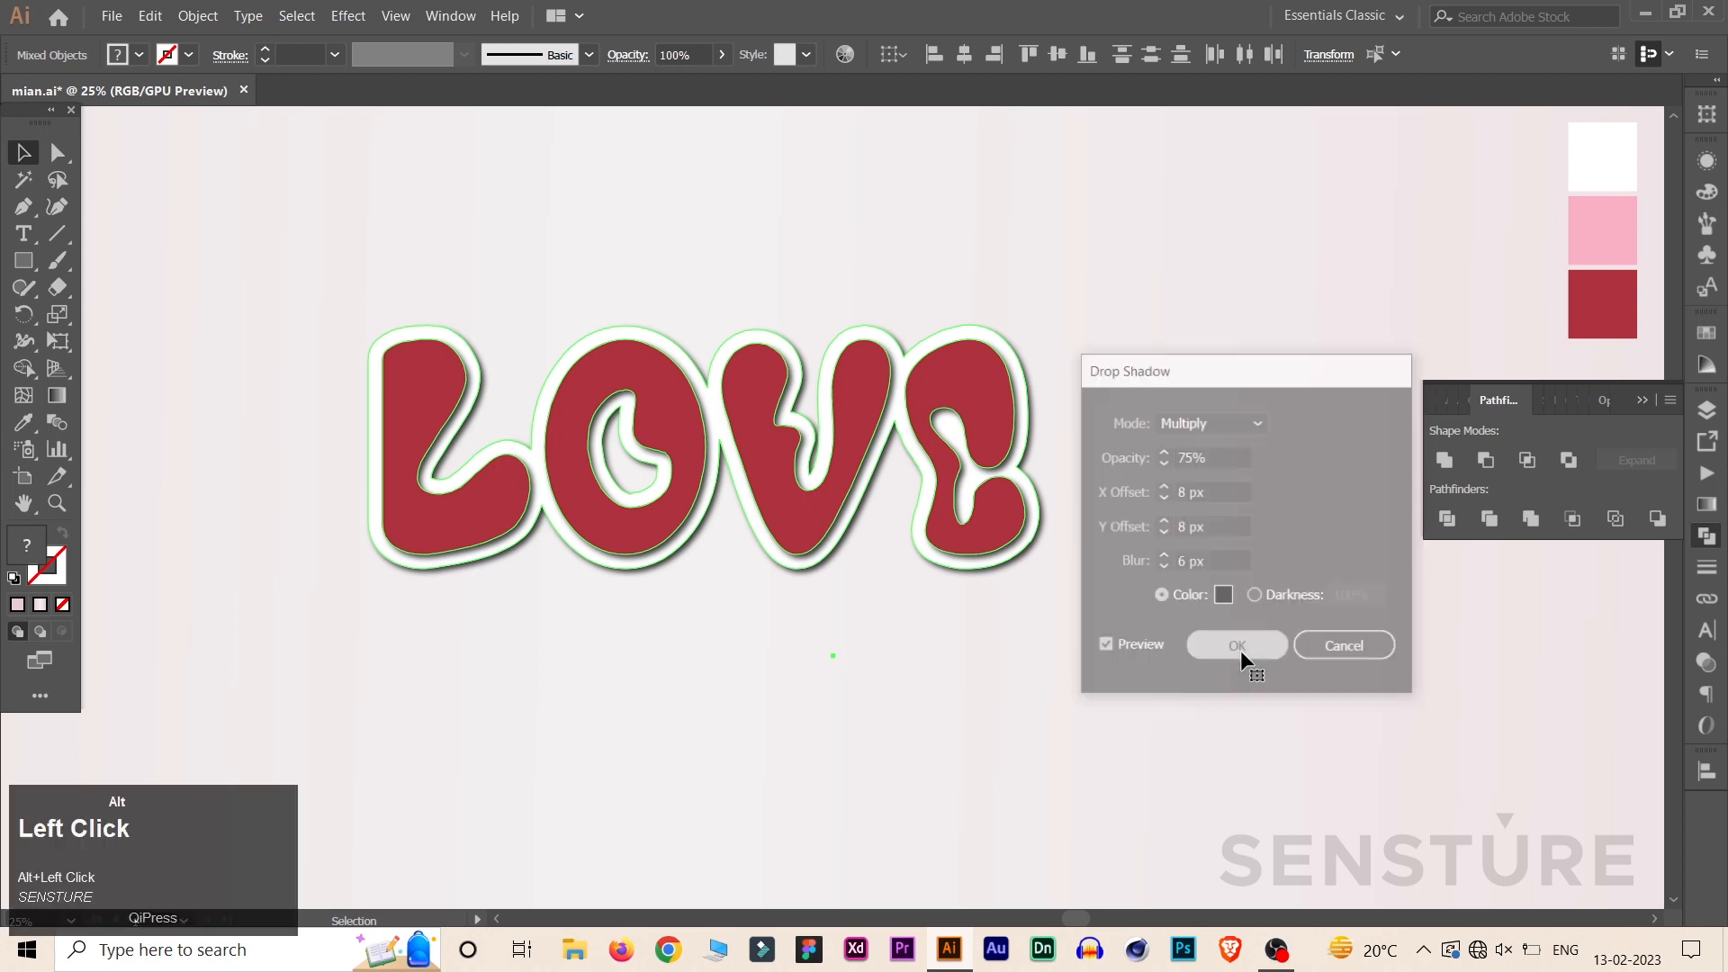
# Divide the selected background, white backing and red lettering with Pathfinder, and ungroup the resulting pieces
pyautogui.click(1642, 400)
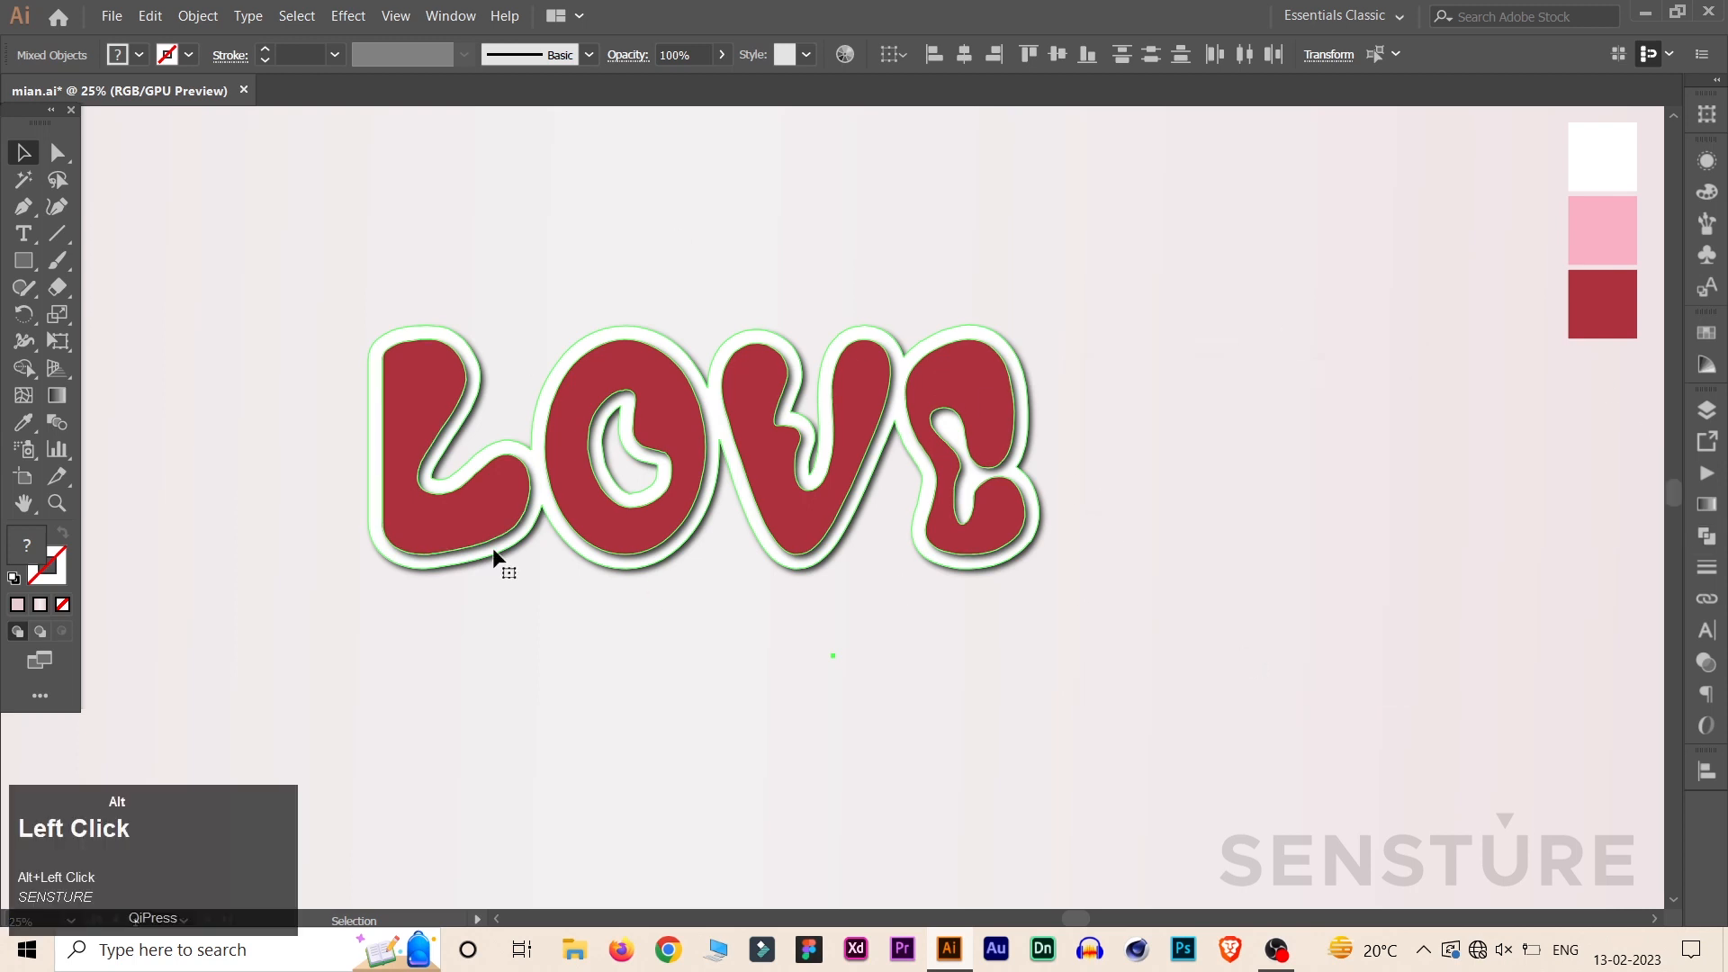
pyautogui.keyDown('alt'); pyautogui.click(1710, 538); pyautogui.keyUp('alt')
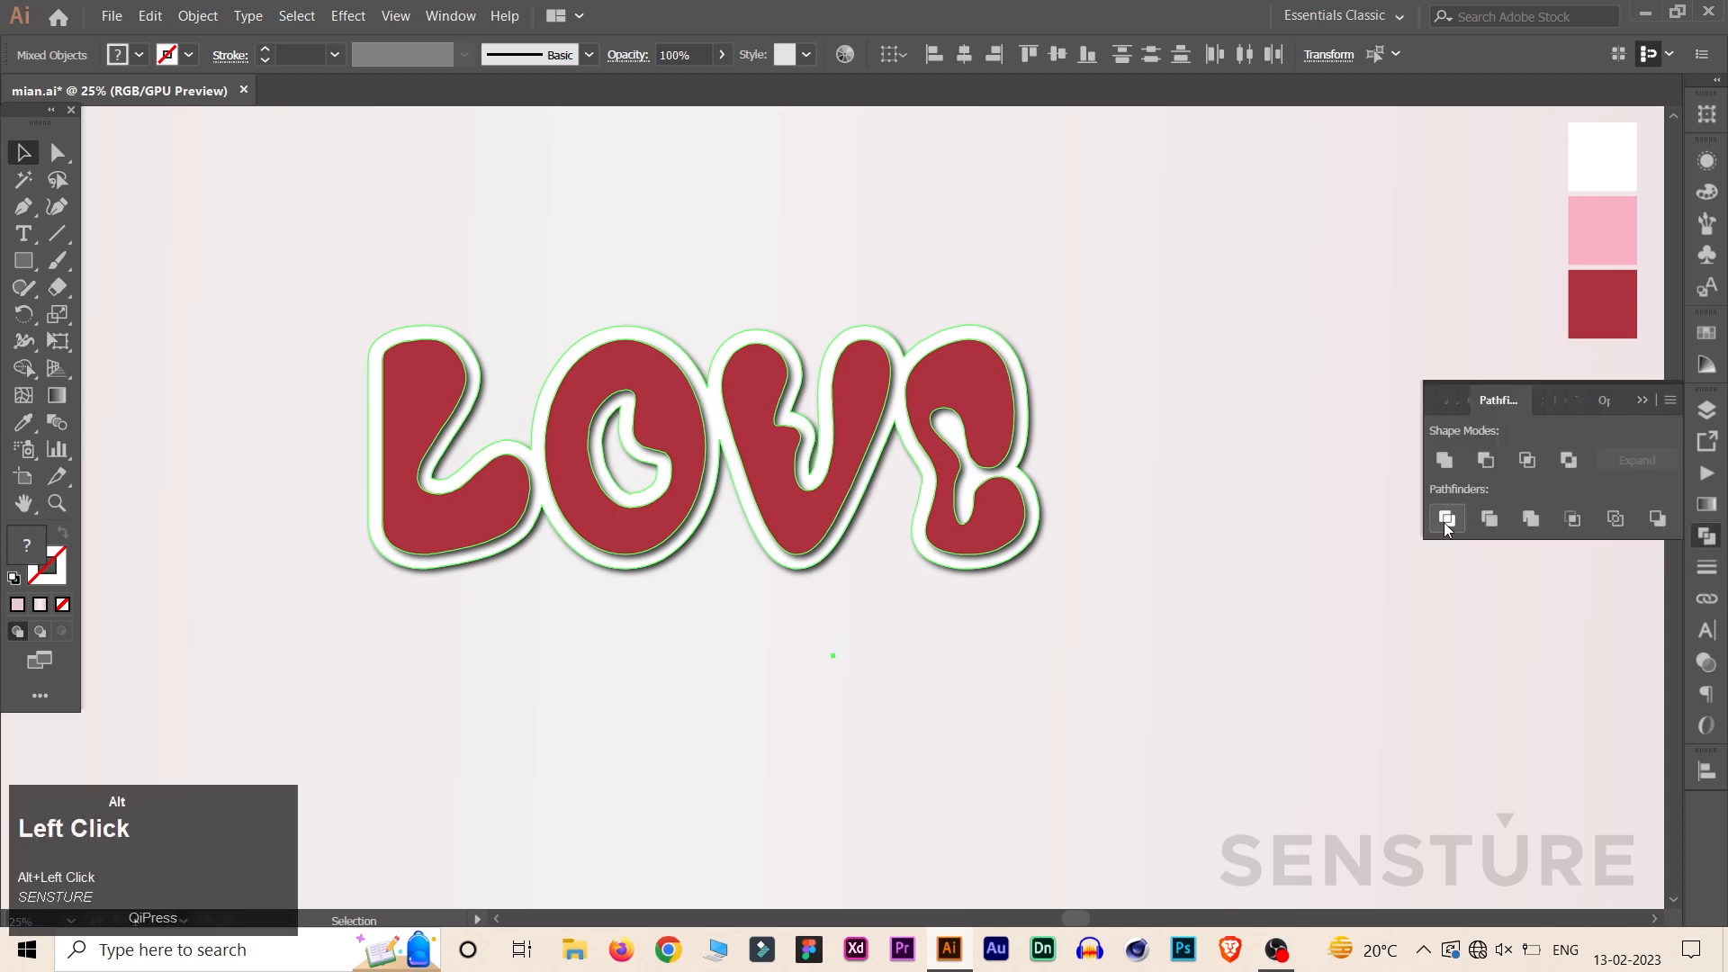
pyautogui.click(1447, 520)
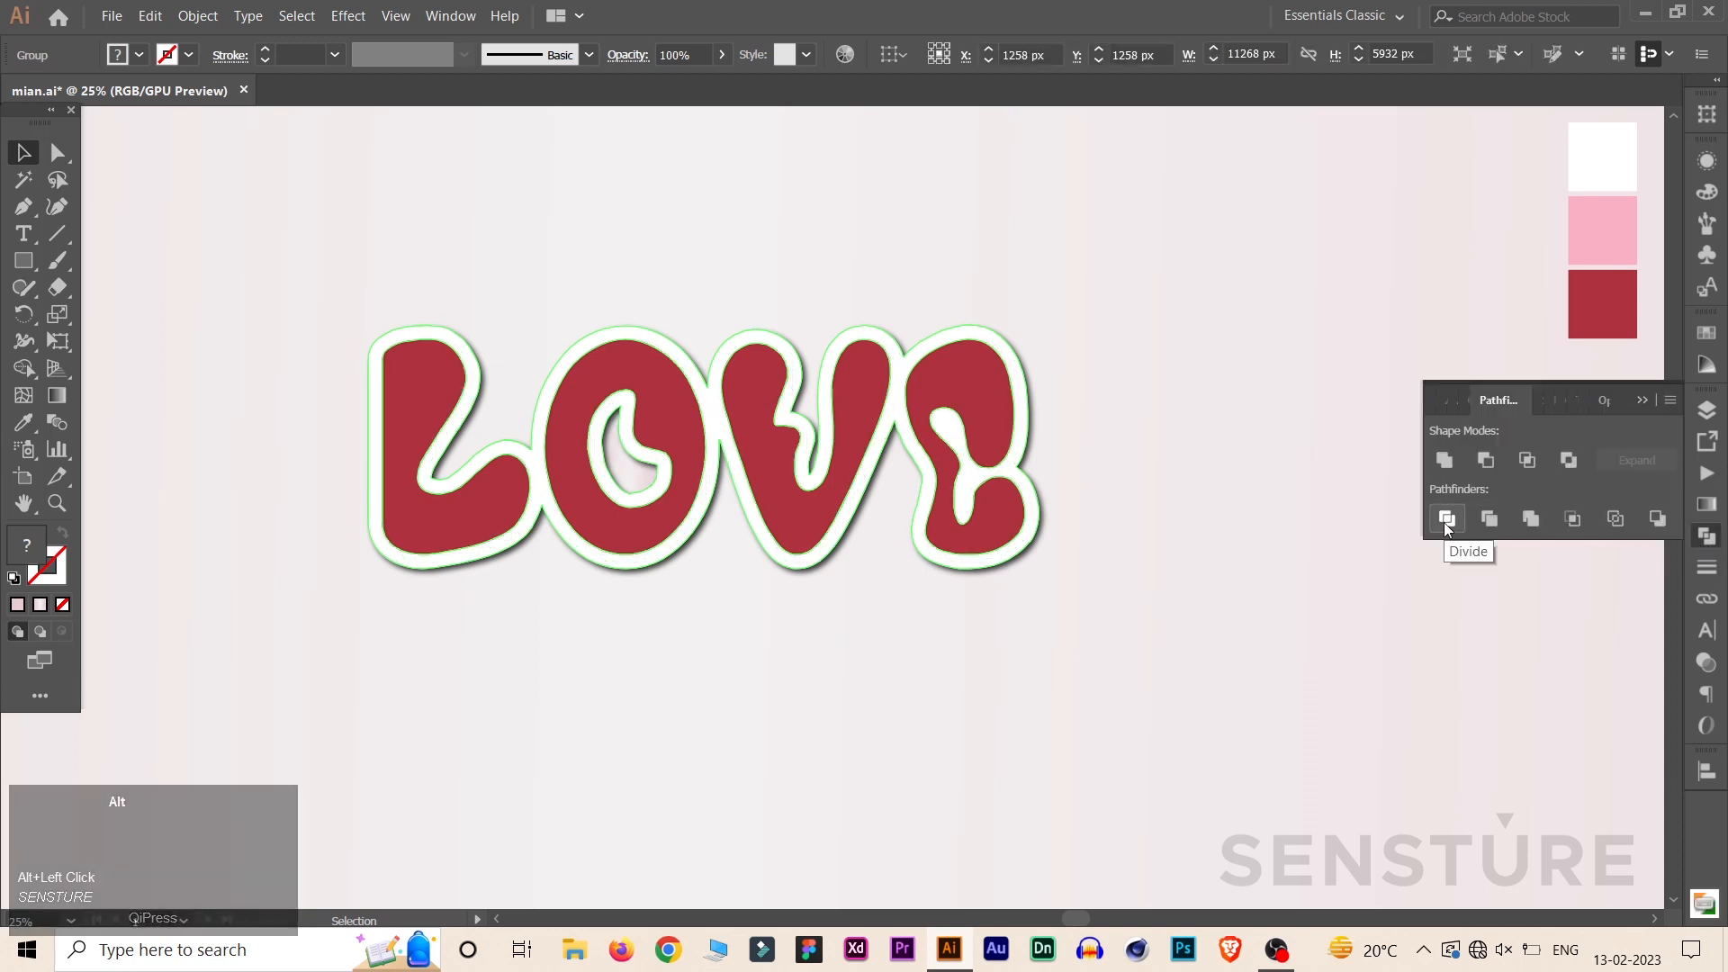
pyautogui.keyDown('alt'); pyautogui.click(1640, 398); pyautogui.keyUp('alt')
pyautogui.rightClick(772, 413)
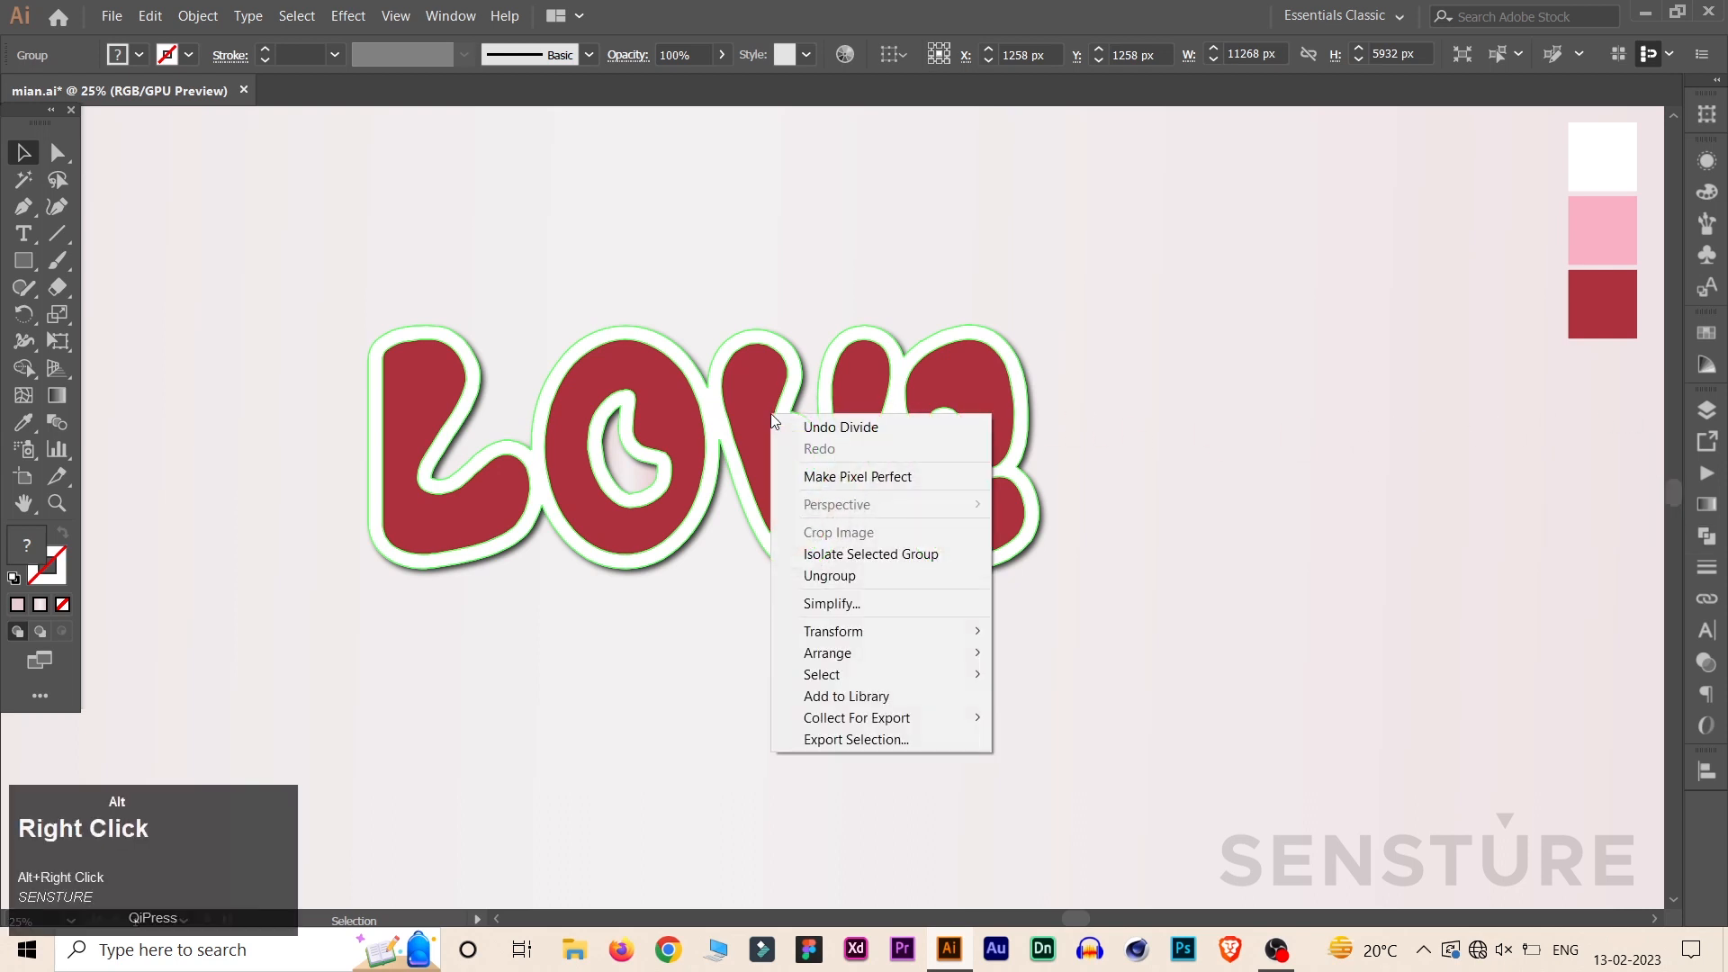
pyautogui.click(840, 577)
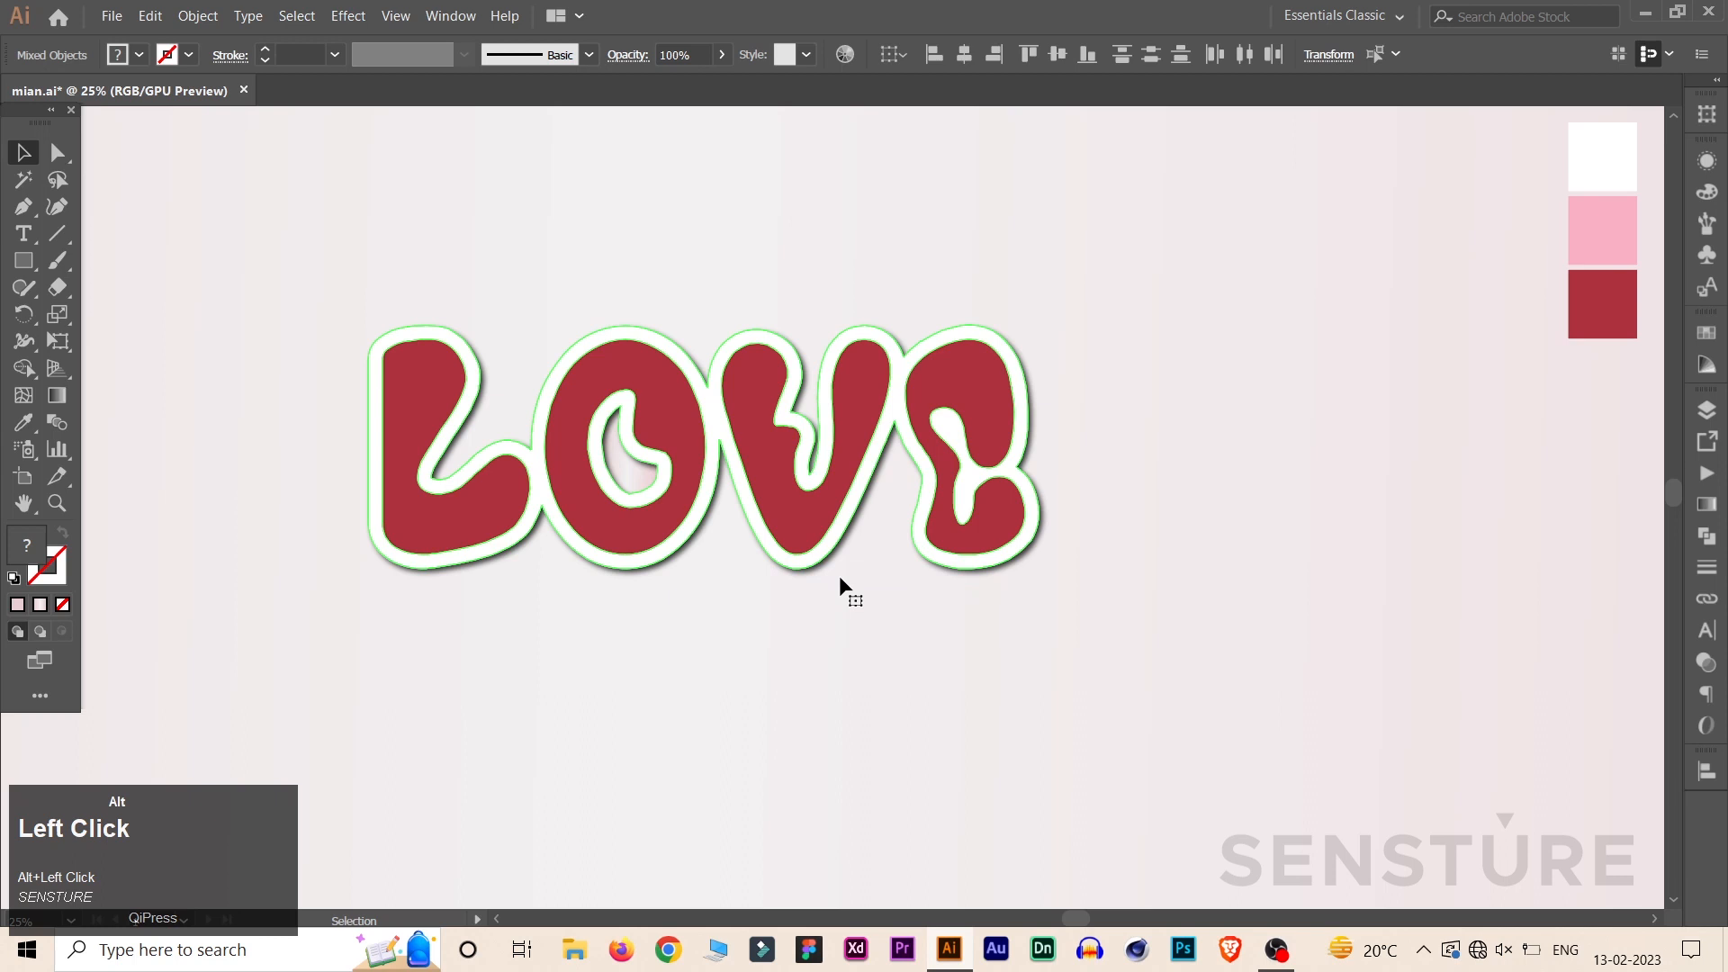
# Bring the divided background piece surrounding the LOVE outline to the front
pyautogui.click(974, 747)
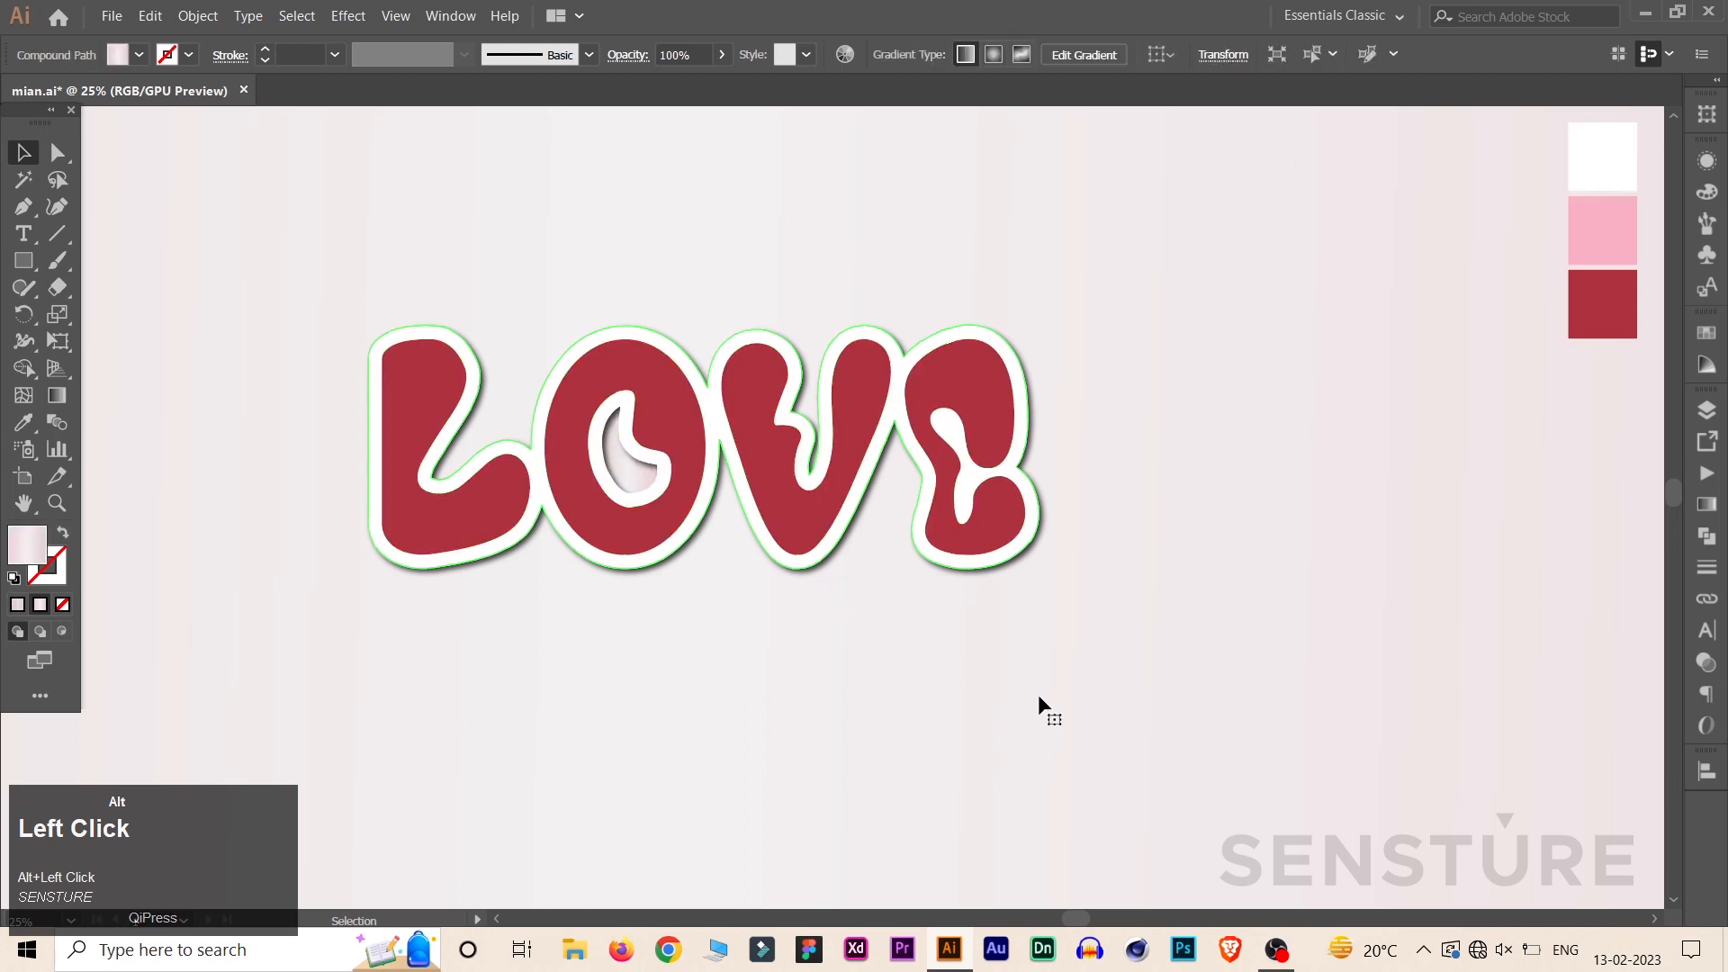
pyautogui.rightClick(974, 705)
pyautogui.keyDown('alt'); pyautogui.click(1089, 608); pyautogui.keyUp('alt')
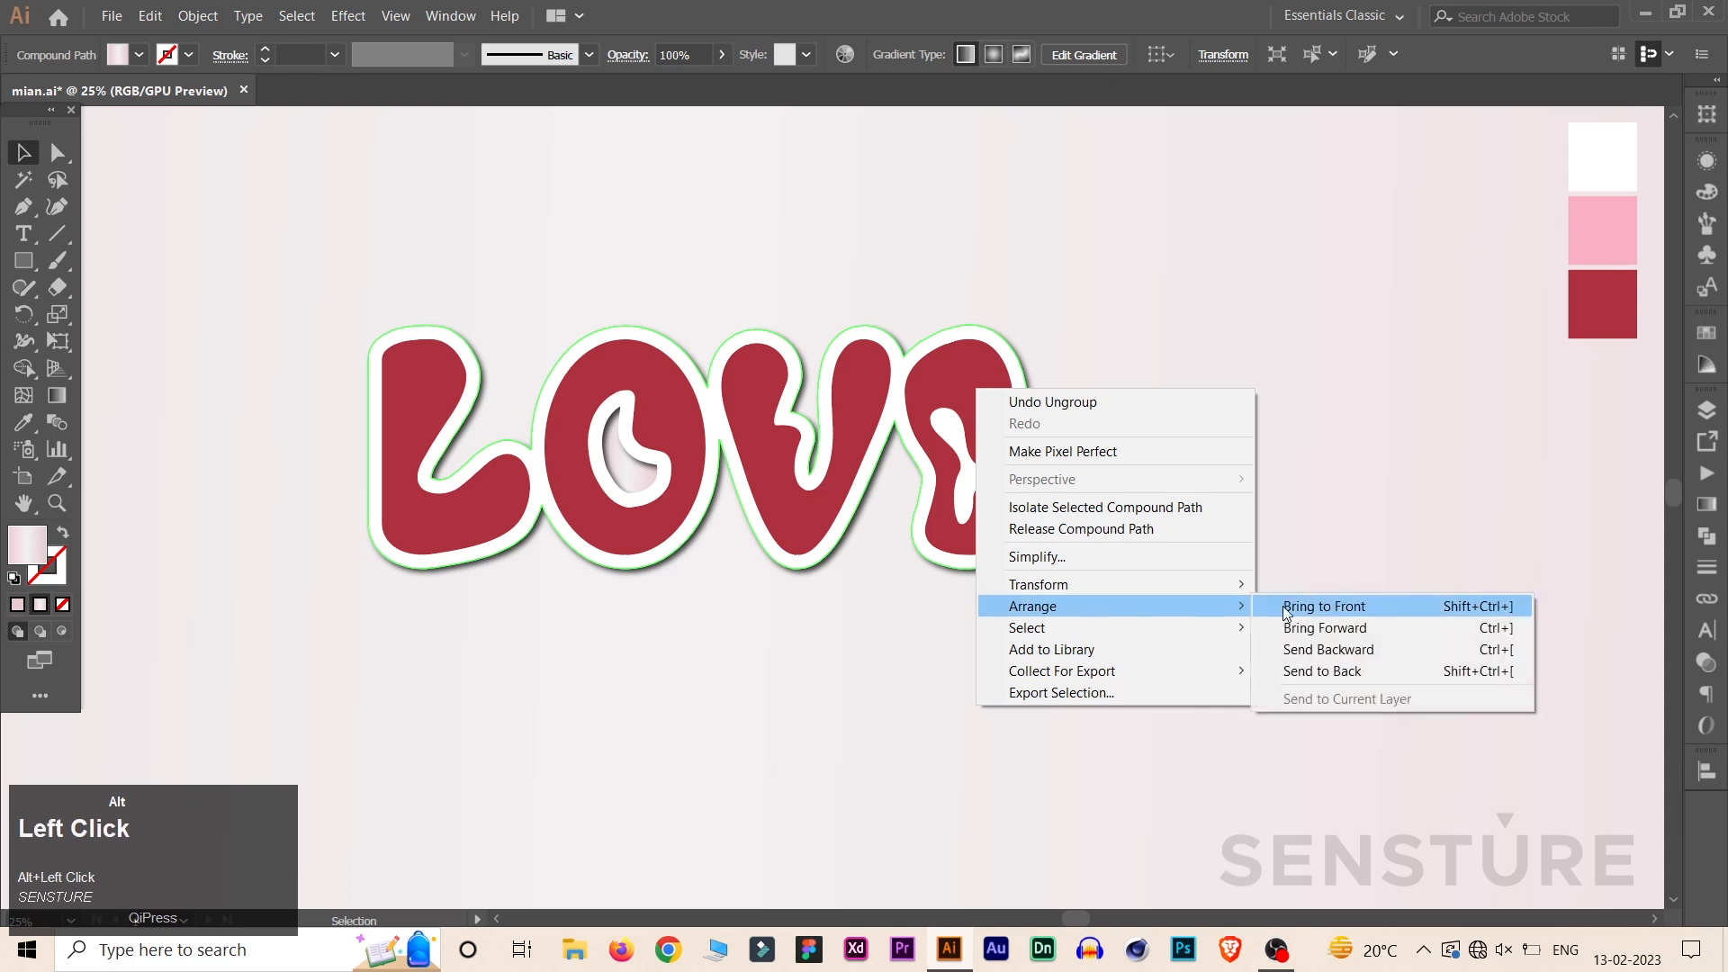
pyautogui.click(1284, 608)
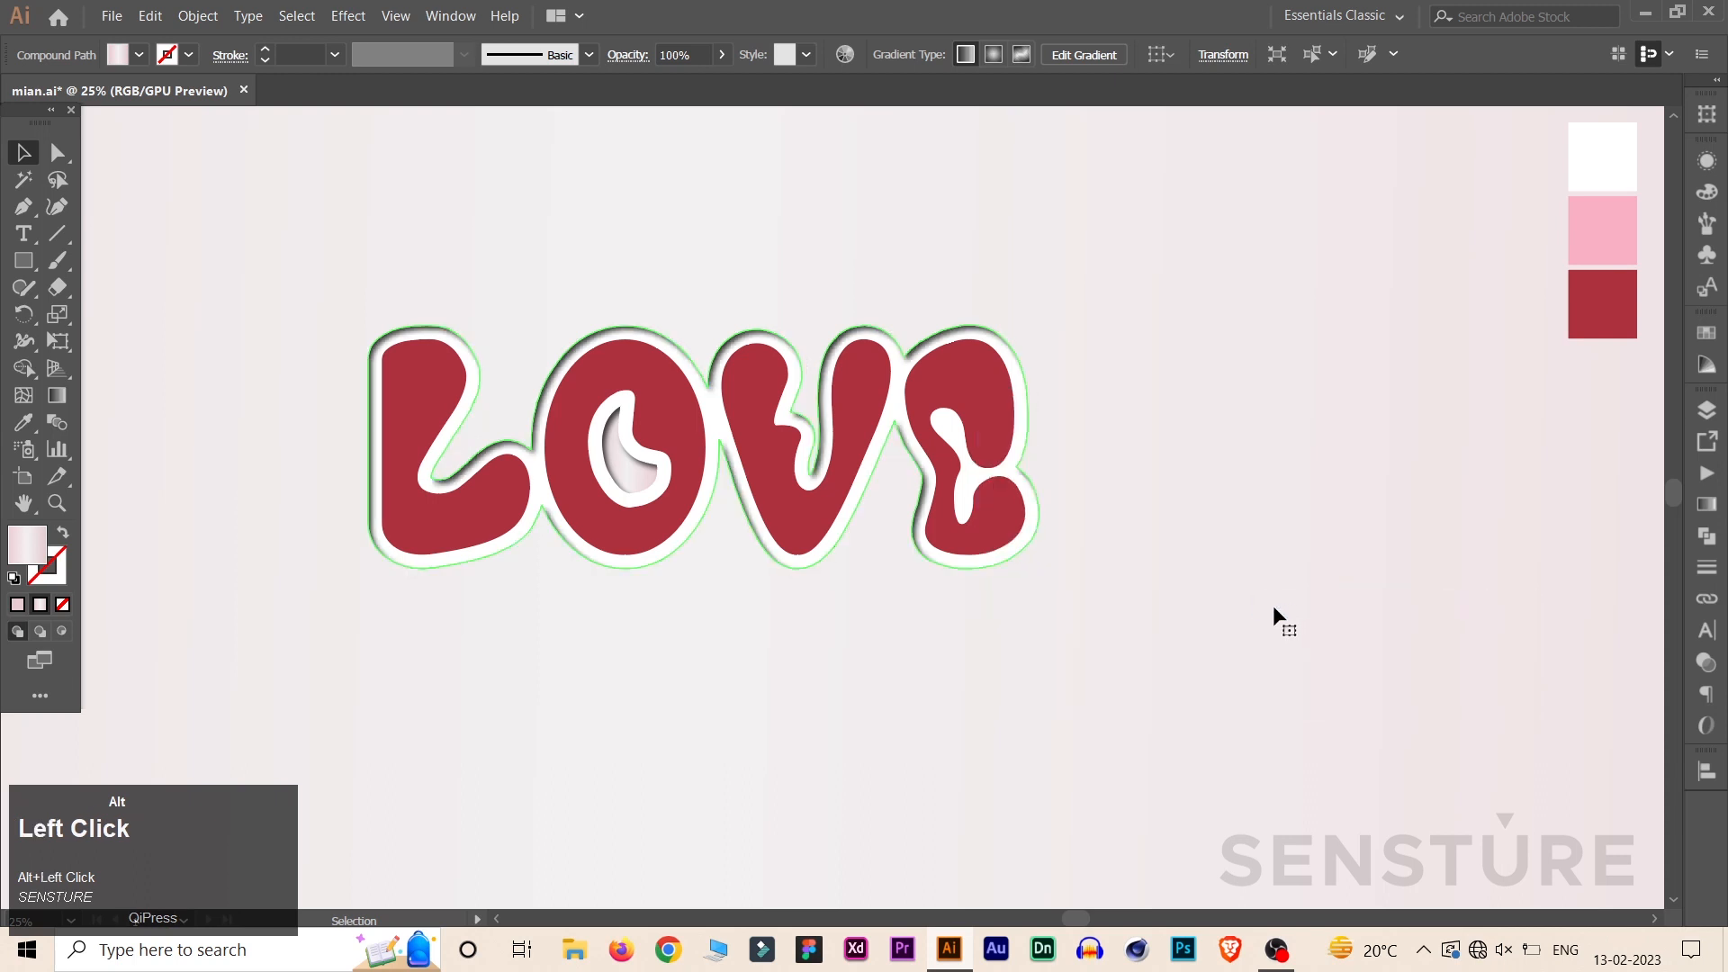
# Send the four red letter pieces L, O, V and E to the back of the stacking order
pyautogui.click(980, 410)
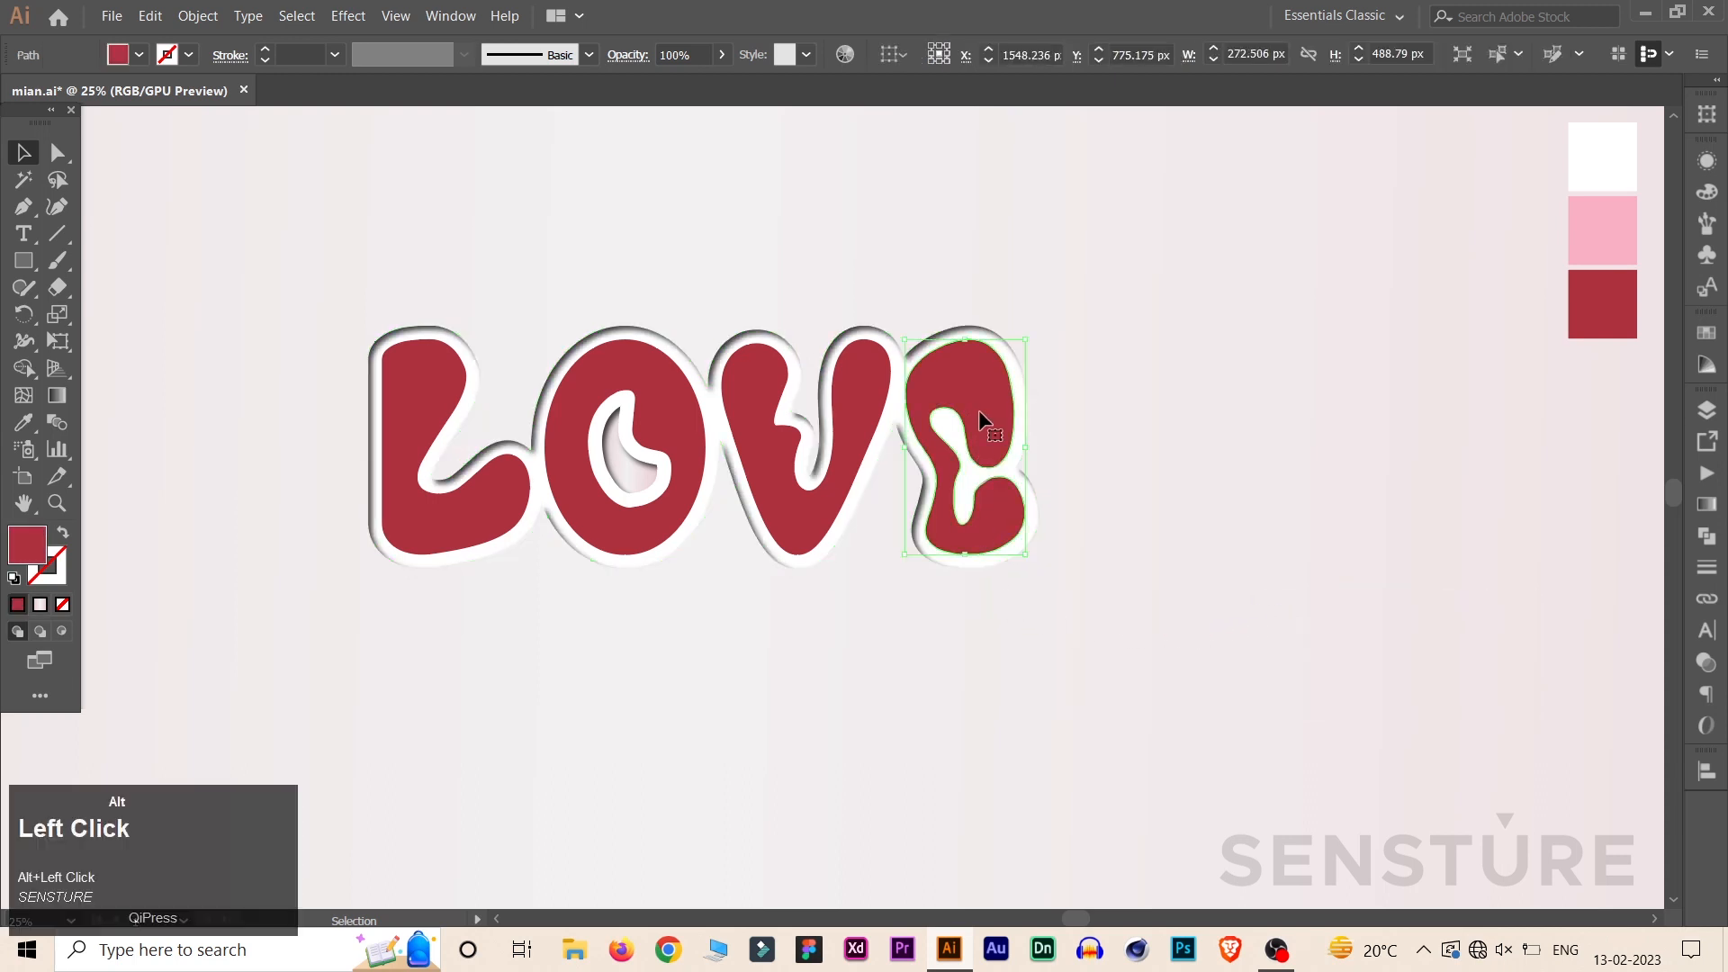
pyautogui.keyDown('shift'); pyautogui.click(785, 514); pyautogui.keyUp('shift')
pyautogui.keyDown('shift'); pyautogui.click(654, 532); pyautogui.keyUp('shift')
pyautogui.keyDown('shift'); pyautogui.click(409, 504); pyautogui.keyUp('shift')
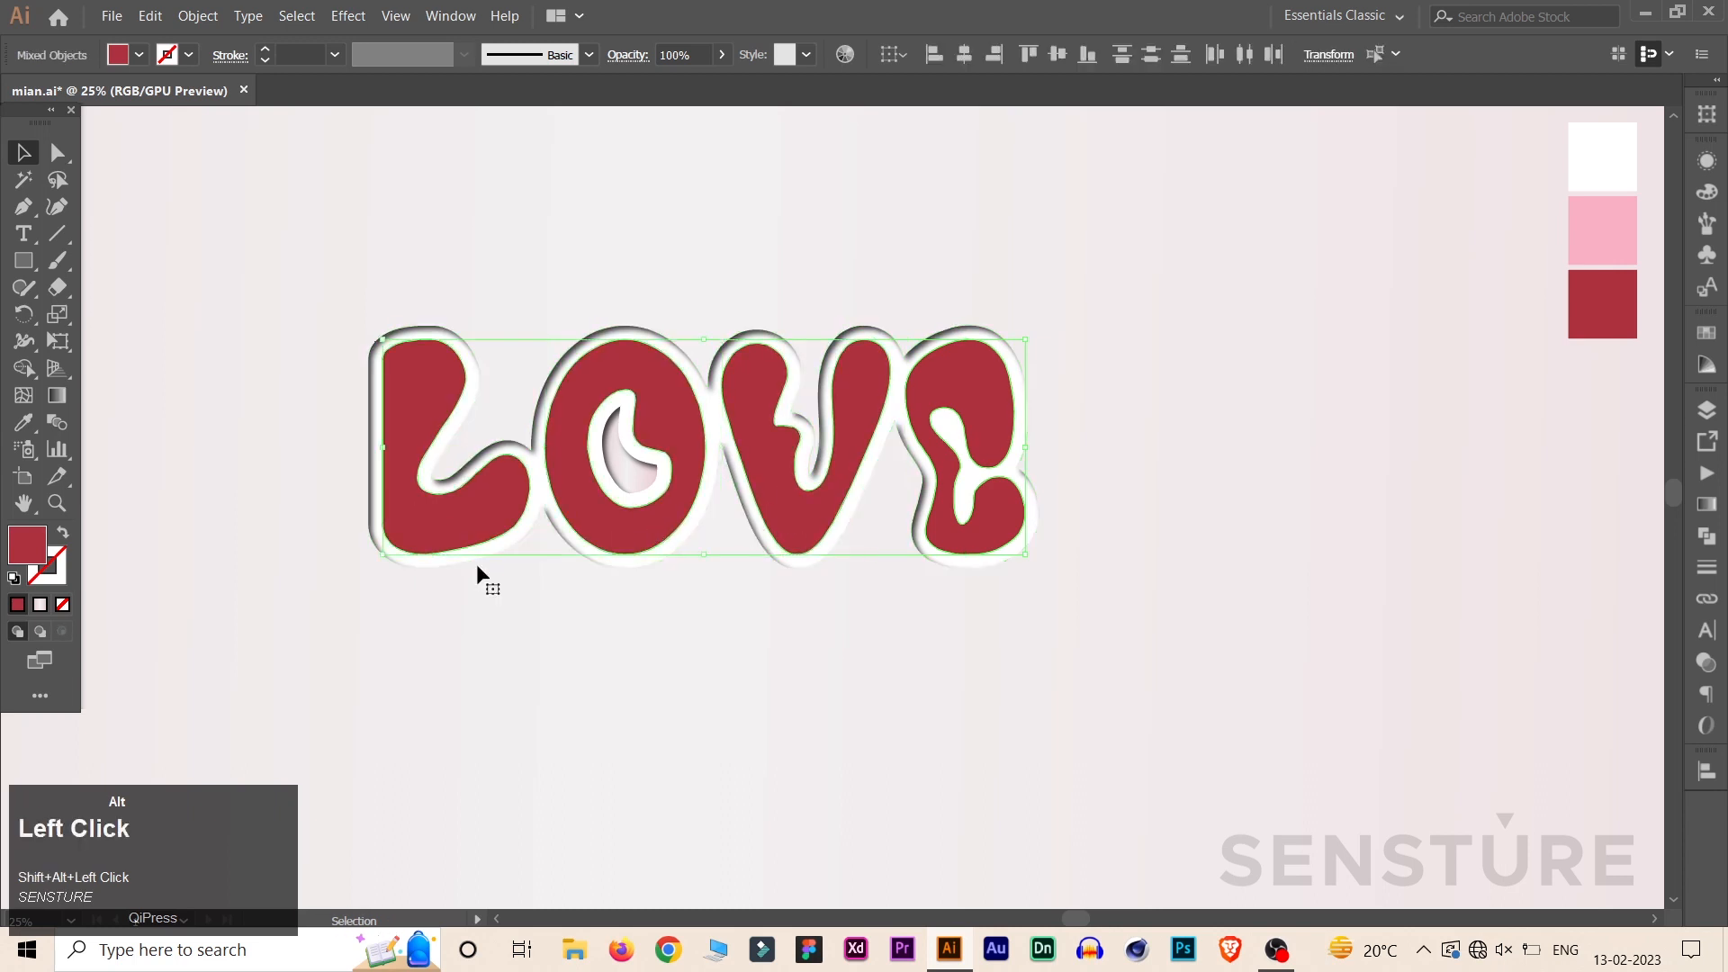
pyautogui.rightClick(636, 532)
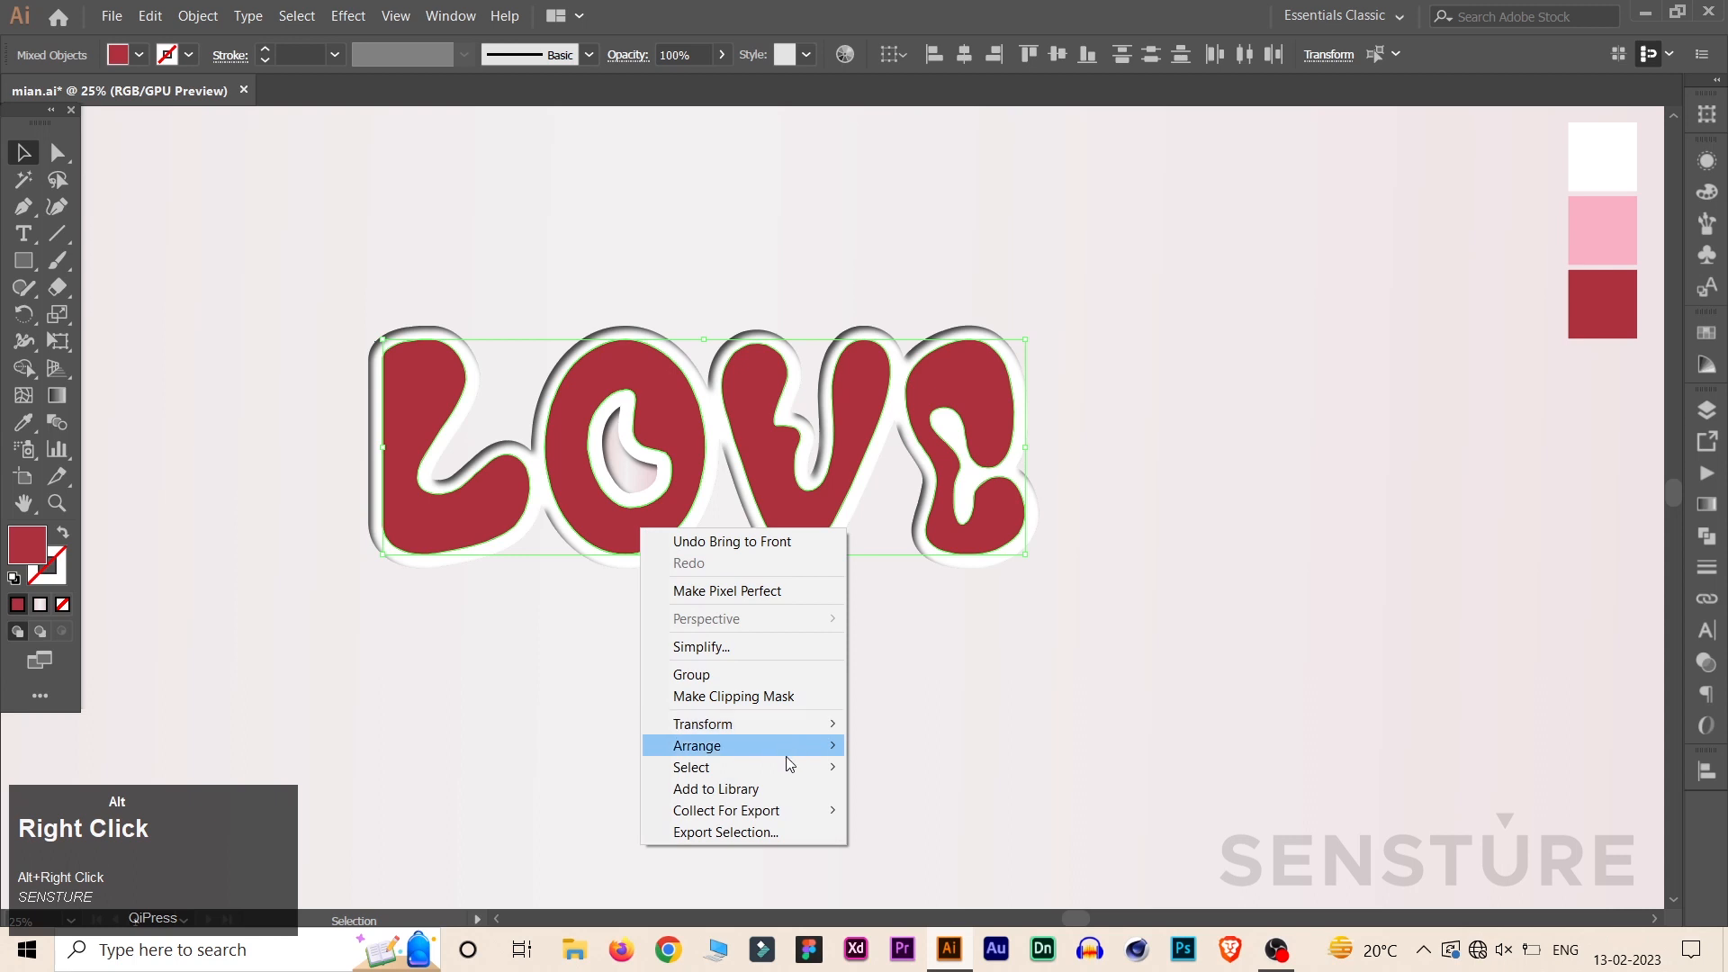
pyautogui.moveTo(788, 747)
pyautogui.click(937, 810)
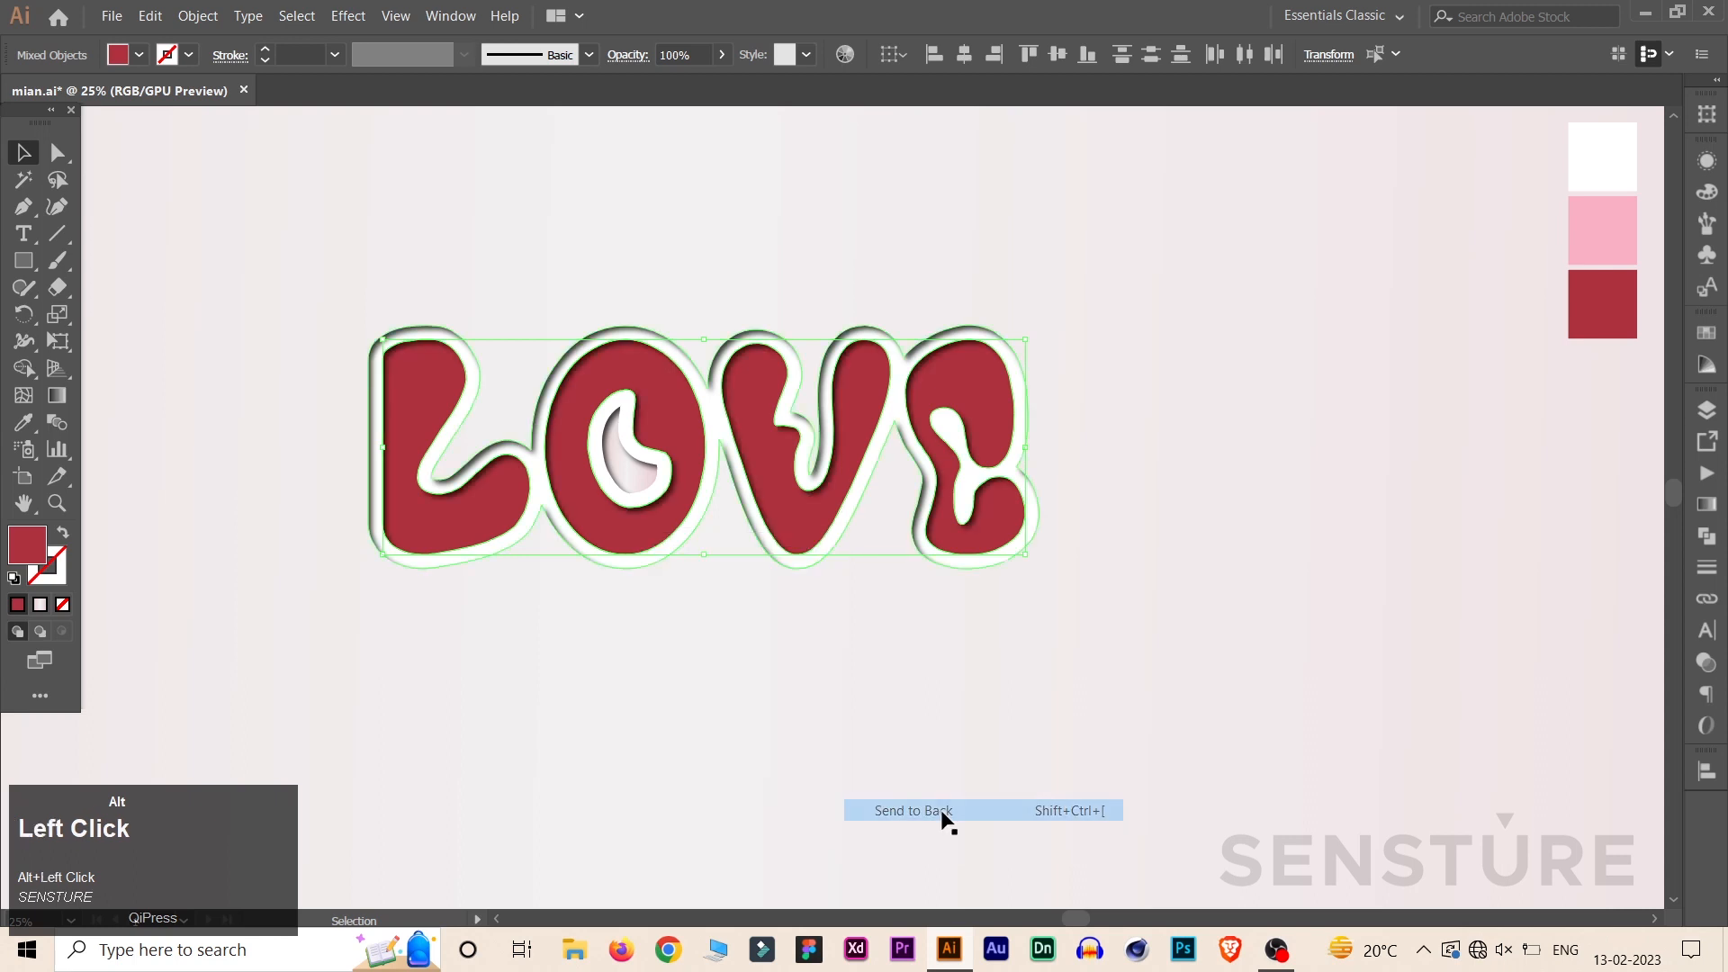
pyautogui.click(941, 813)
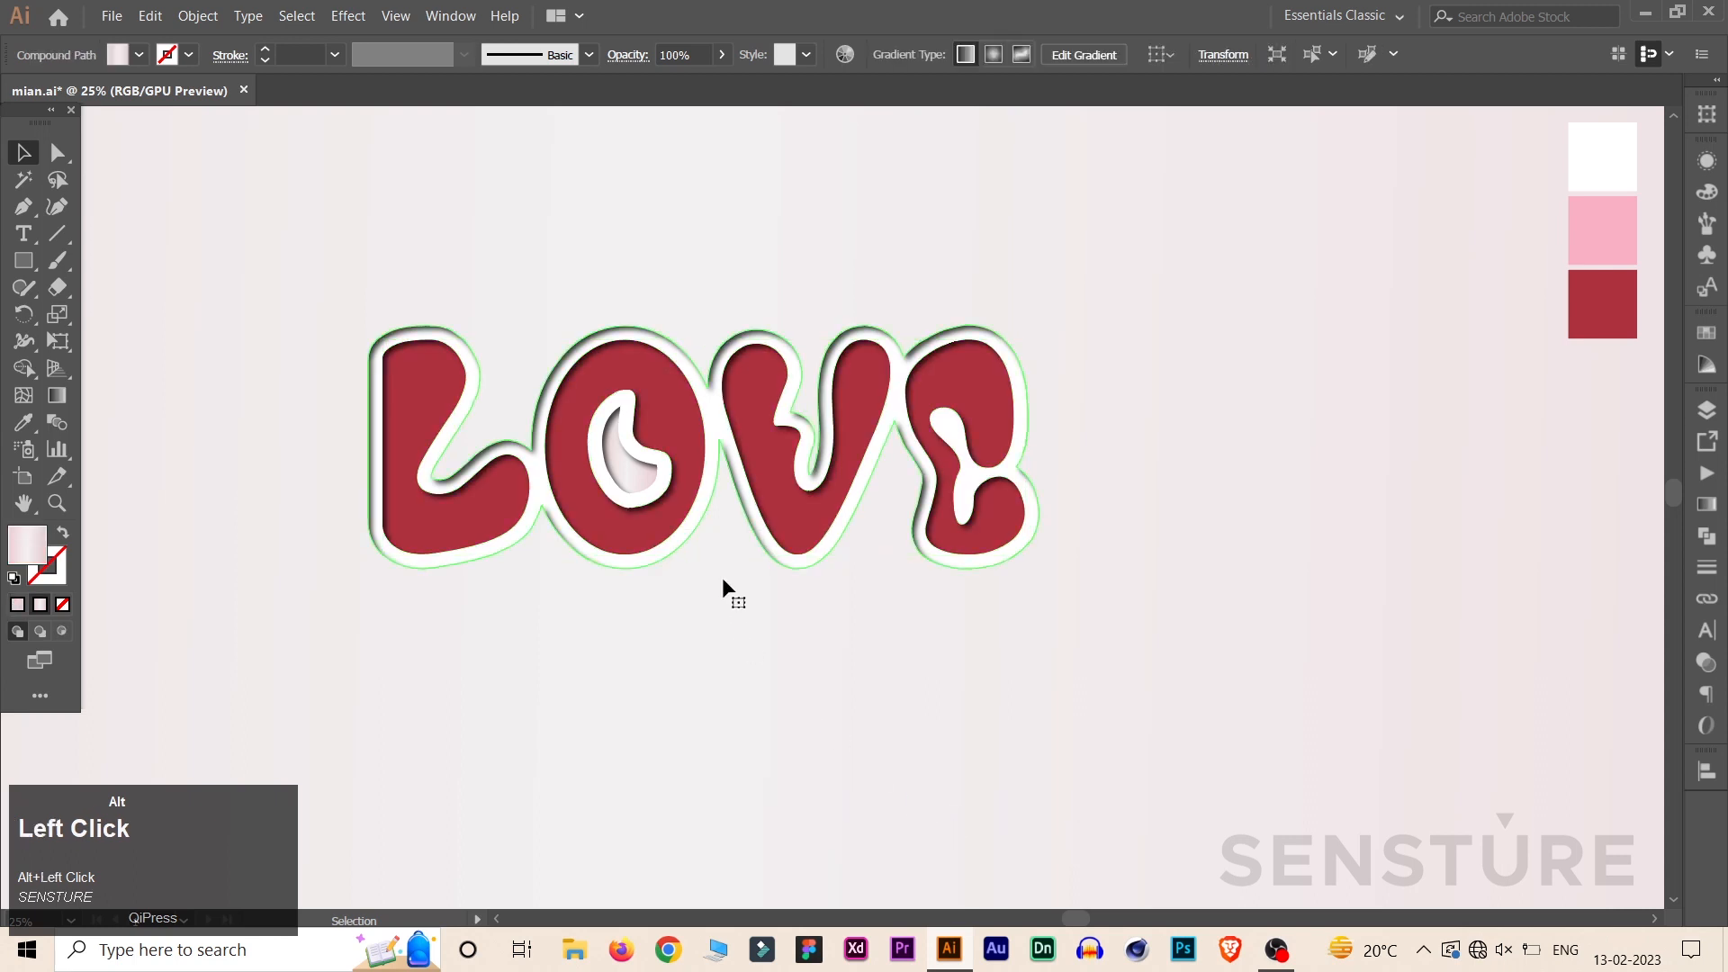
# Bring the small background piece inside the O to the front
pyautogui.click(630, 468)
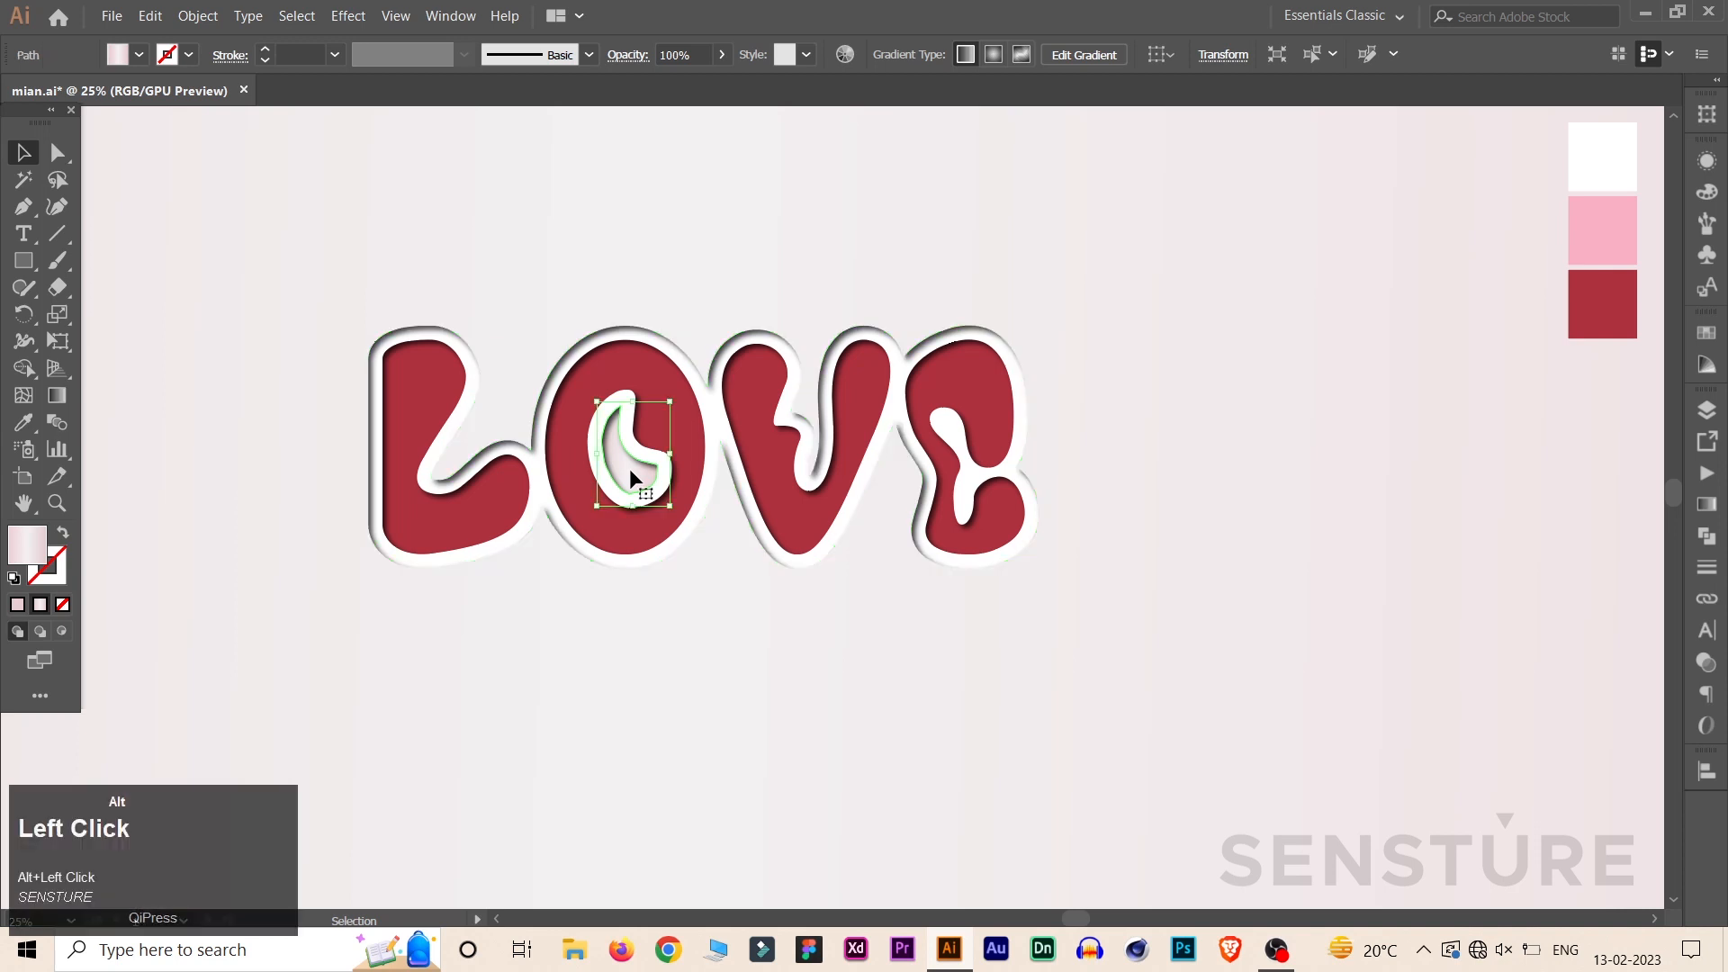
pyautogui.rightClick(630, 470)
pyautogui.moveTo(693, 797)
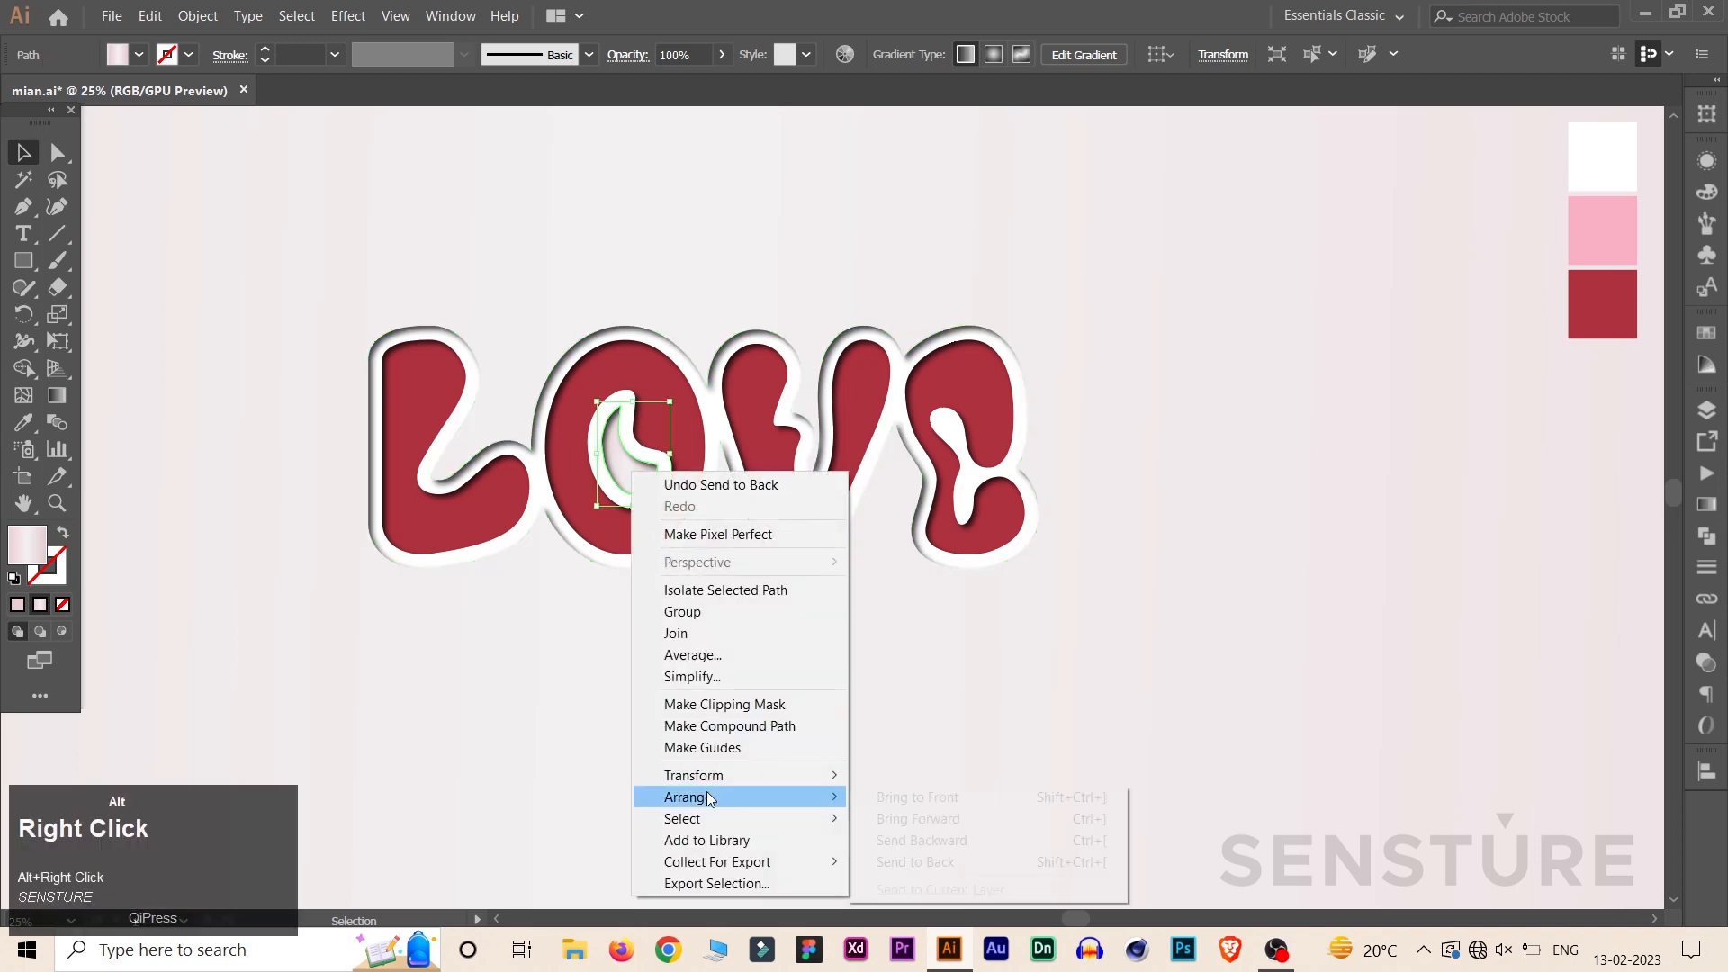
pyautogui.click(884, 799)
pyautogui.click(881, 800)
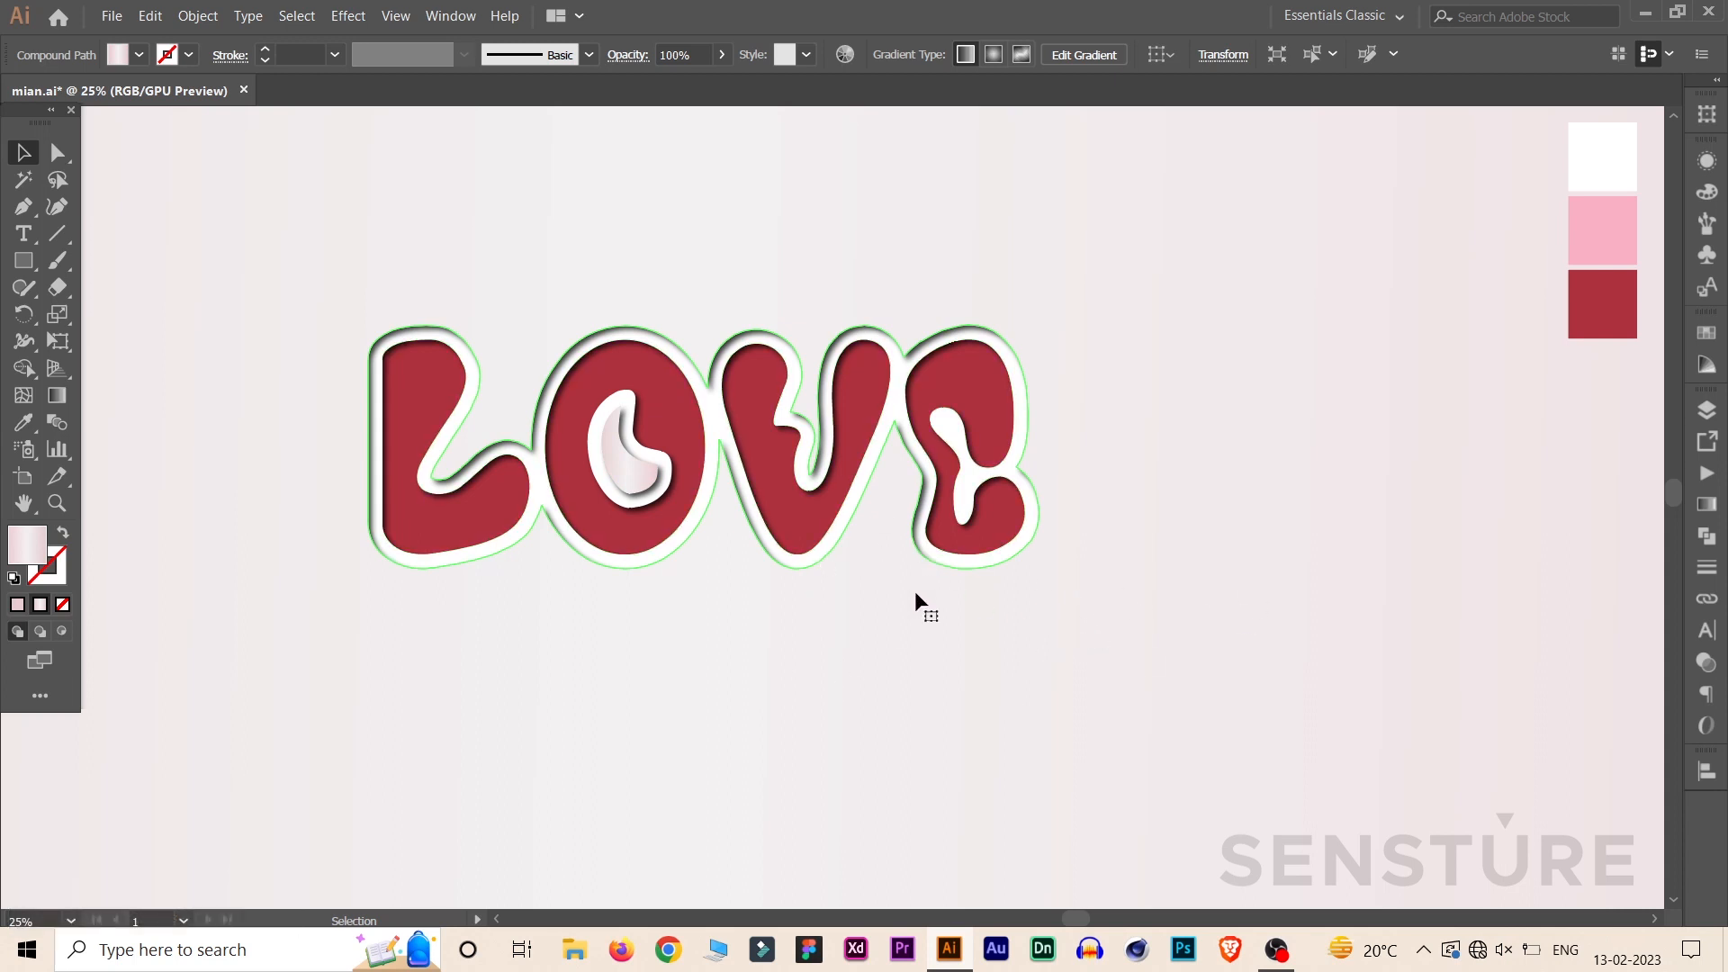
# Fill the four red letters with the pale pink gradient and remove its middle colour stop
pyautogui.keyDown('alt'); pyautogui.click(502, 528); pyautogui.keyUp('alt')
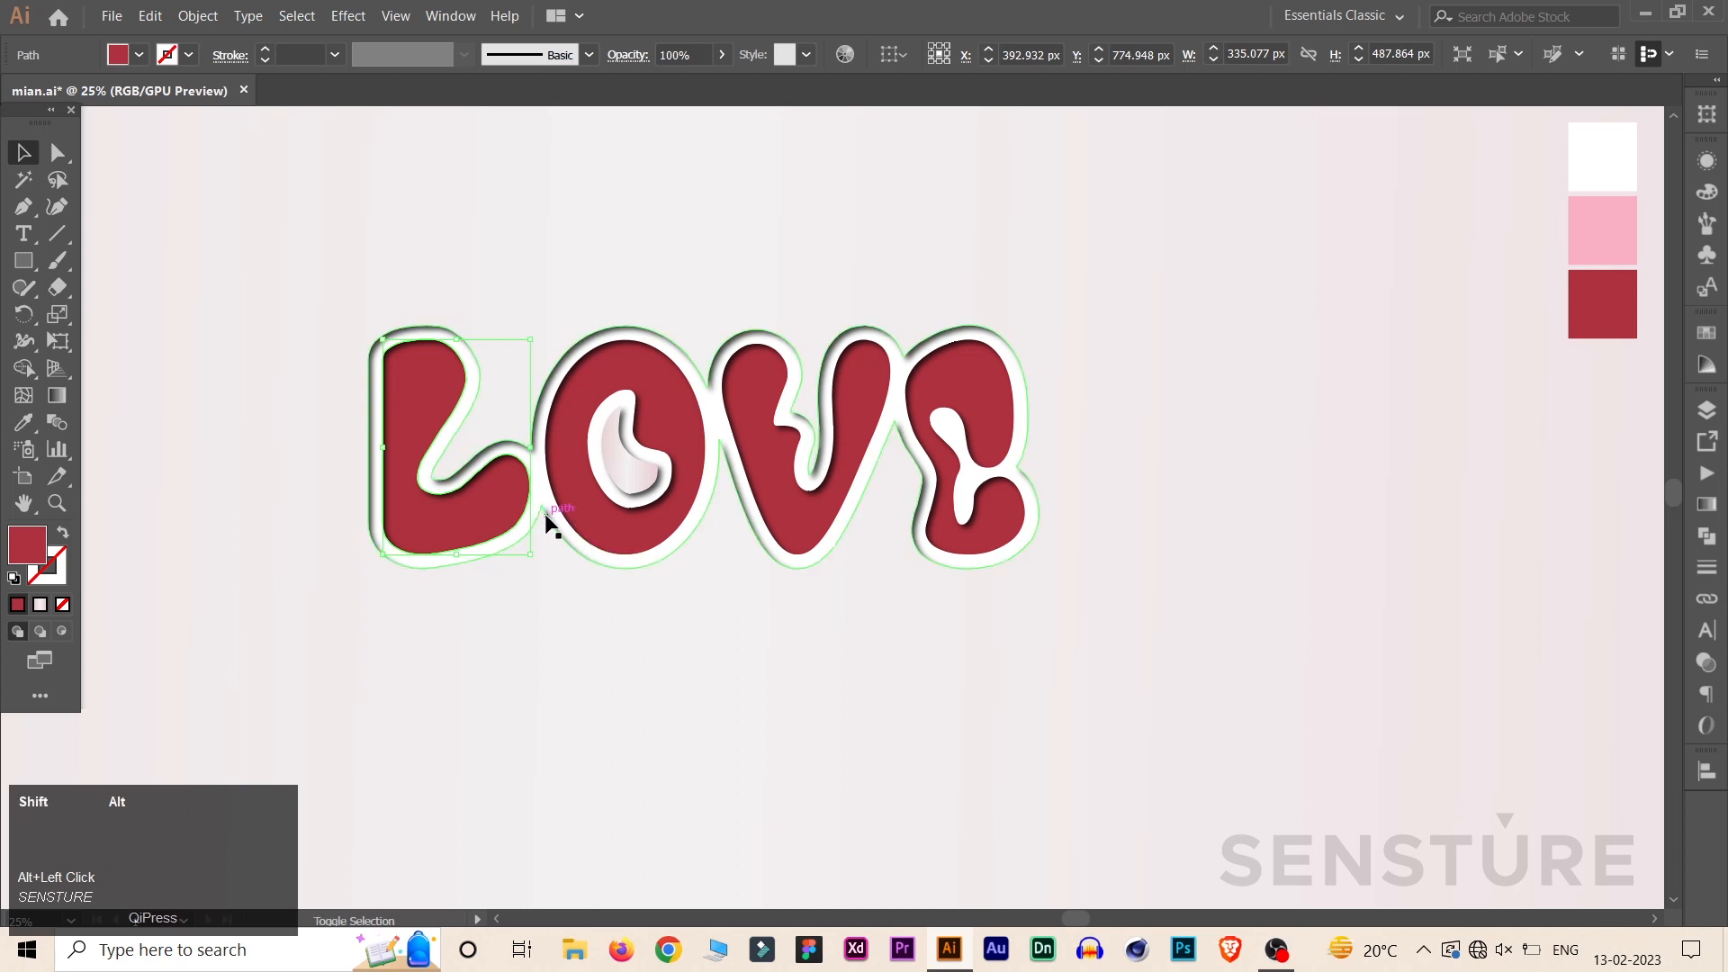
pyautogui.keyDown('alt'); pyautogui.keyDown('shift'); pyautogui.click(632, 523); pyautogui.keyUp('shift'); pyautogui.keyUp('alt')
pyautogui.keyDown('alt'); pyautogui.keyDown('shift'); pyautogui.click(787, 520); pyautogui.keyUp('shift'); pyautogui.keyUp('alt')
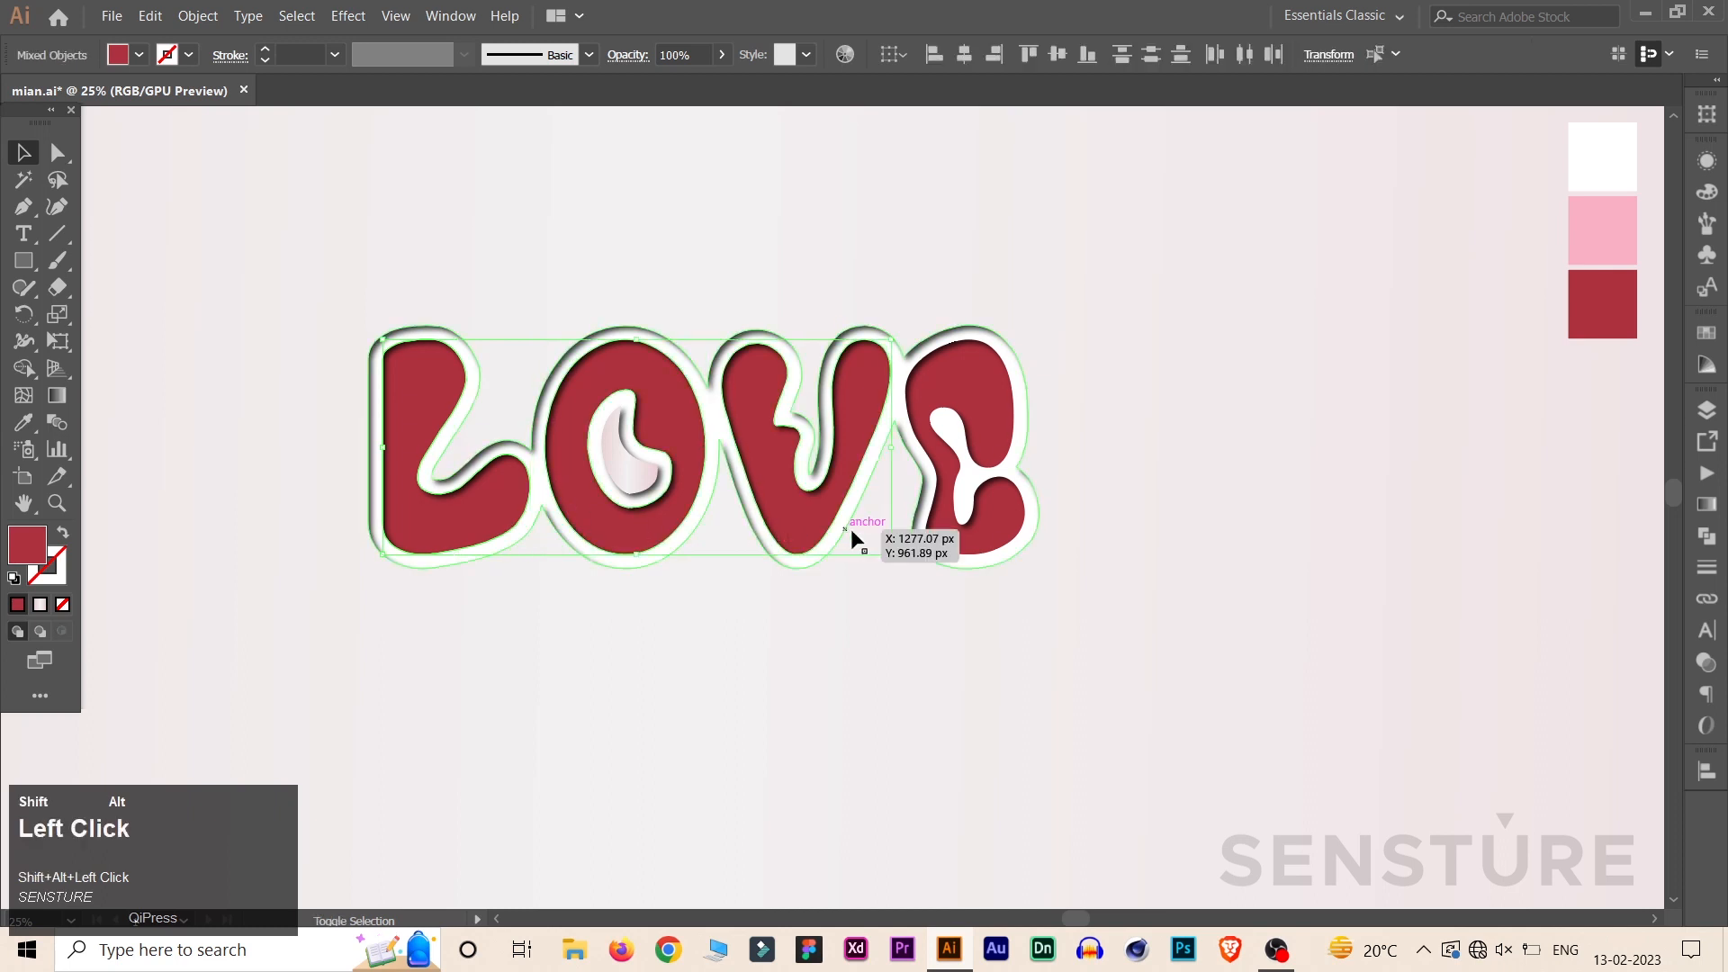
pyautogui.keyDown('alt'); pyautogui.keyDown('shift'); pyautogui.click(996, 535); pyautogui.keyUp('shift'); pyautogui.keyUp('alt')
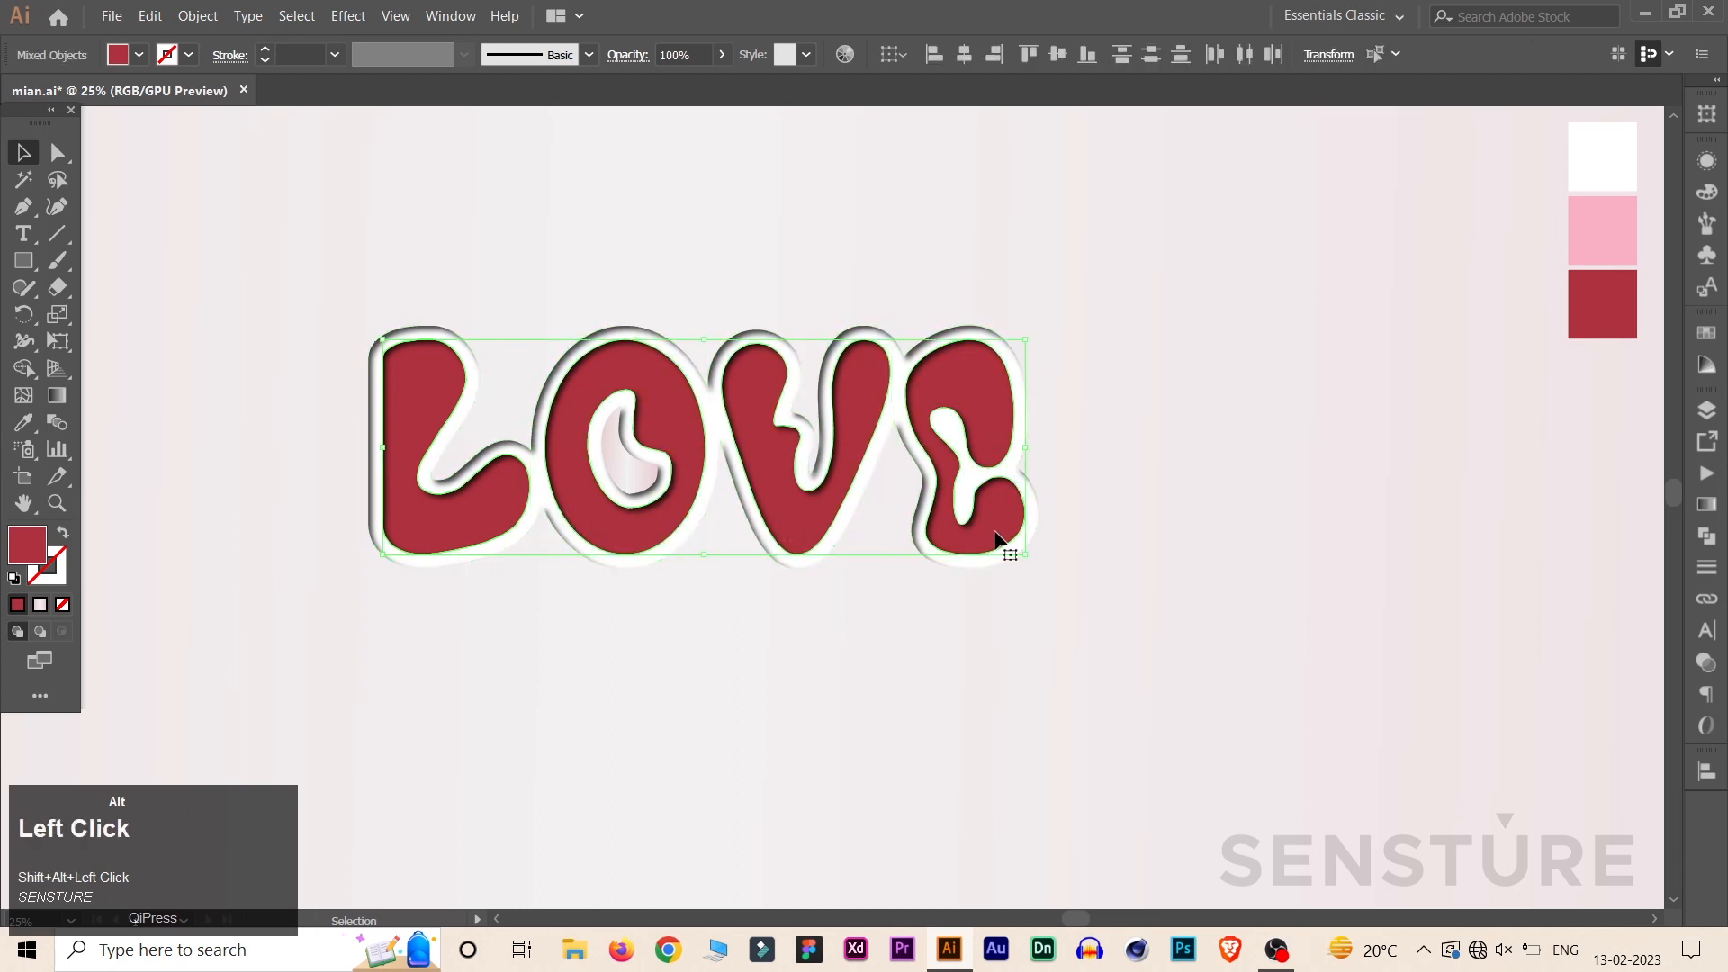
pyautogui.click(40, 603)
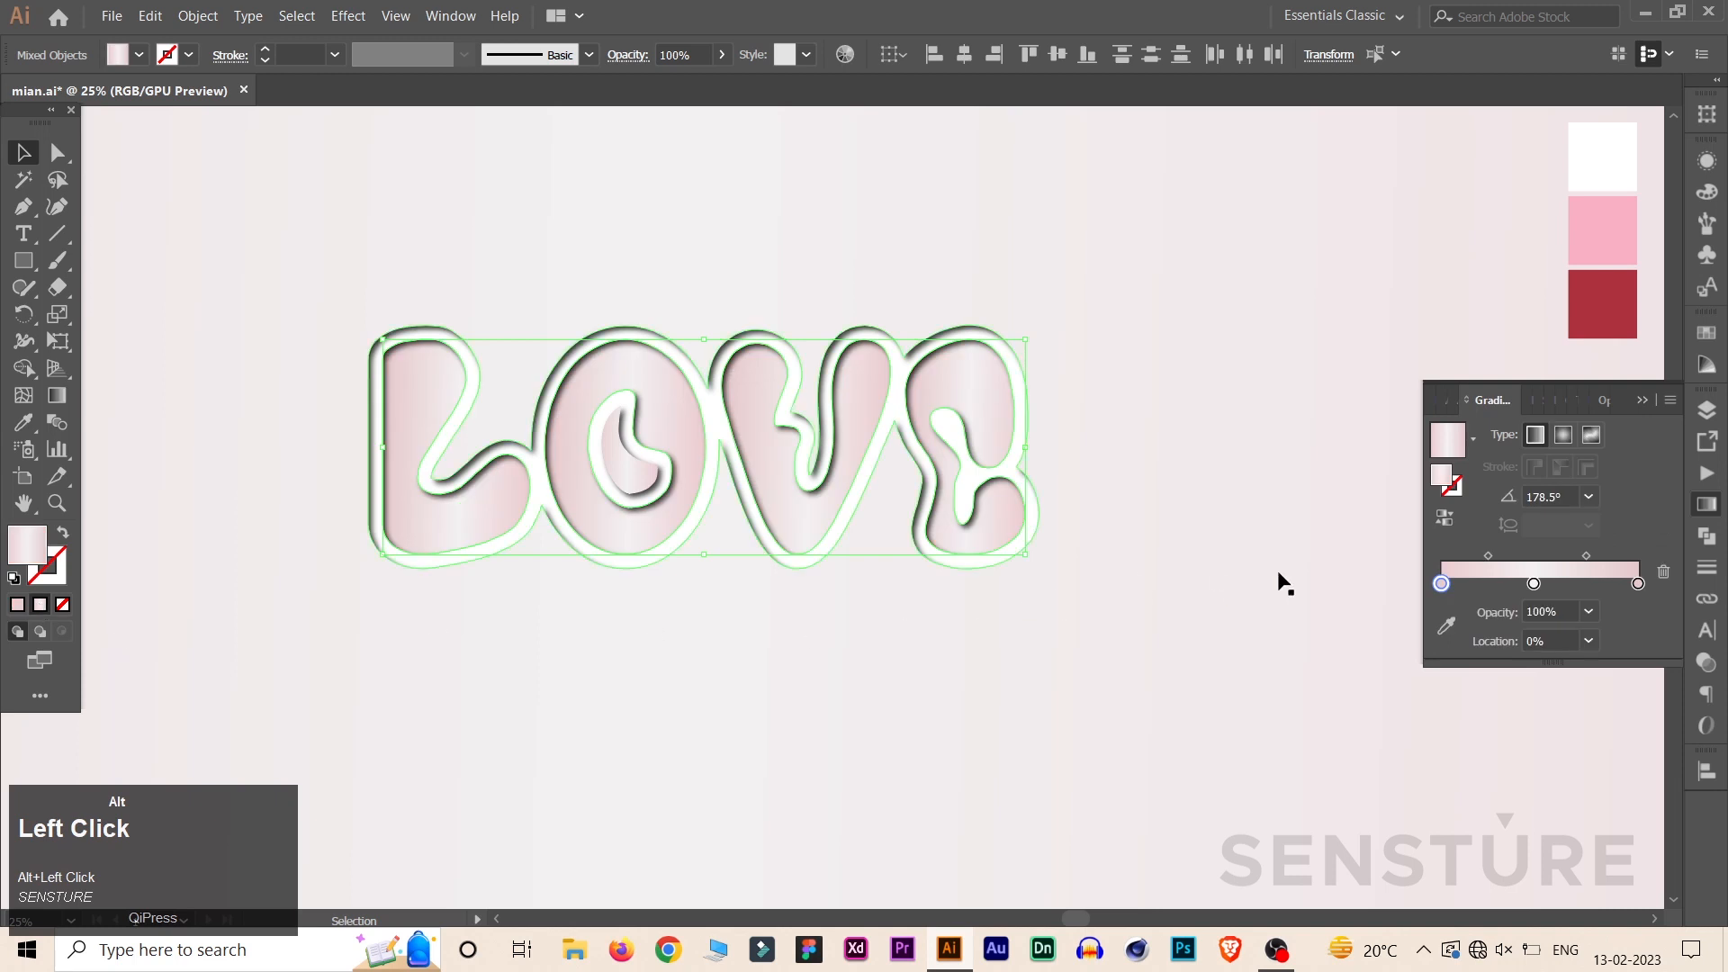
pyautogui.moveTo(1533, 584); pyautogui.dragTo(1533, 607)
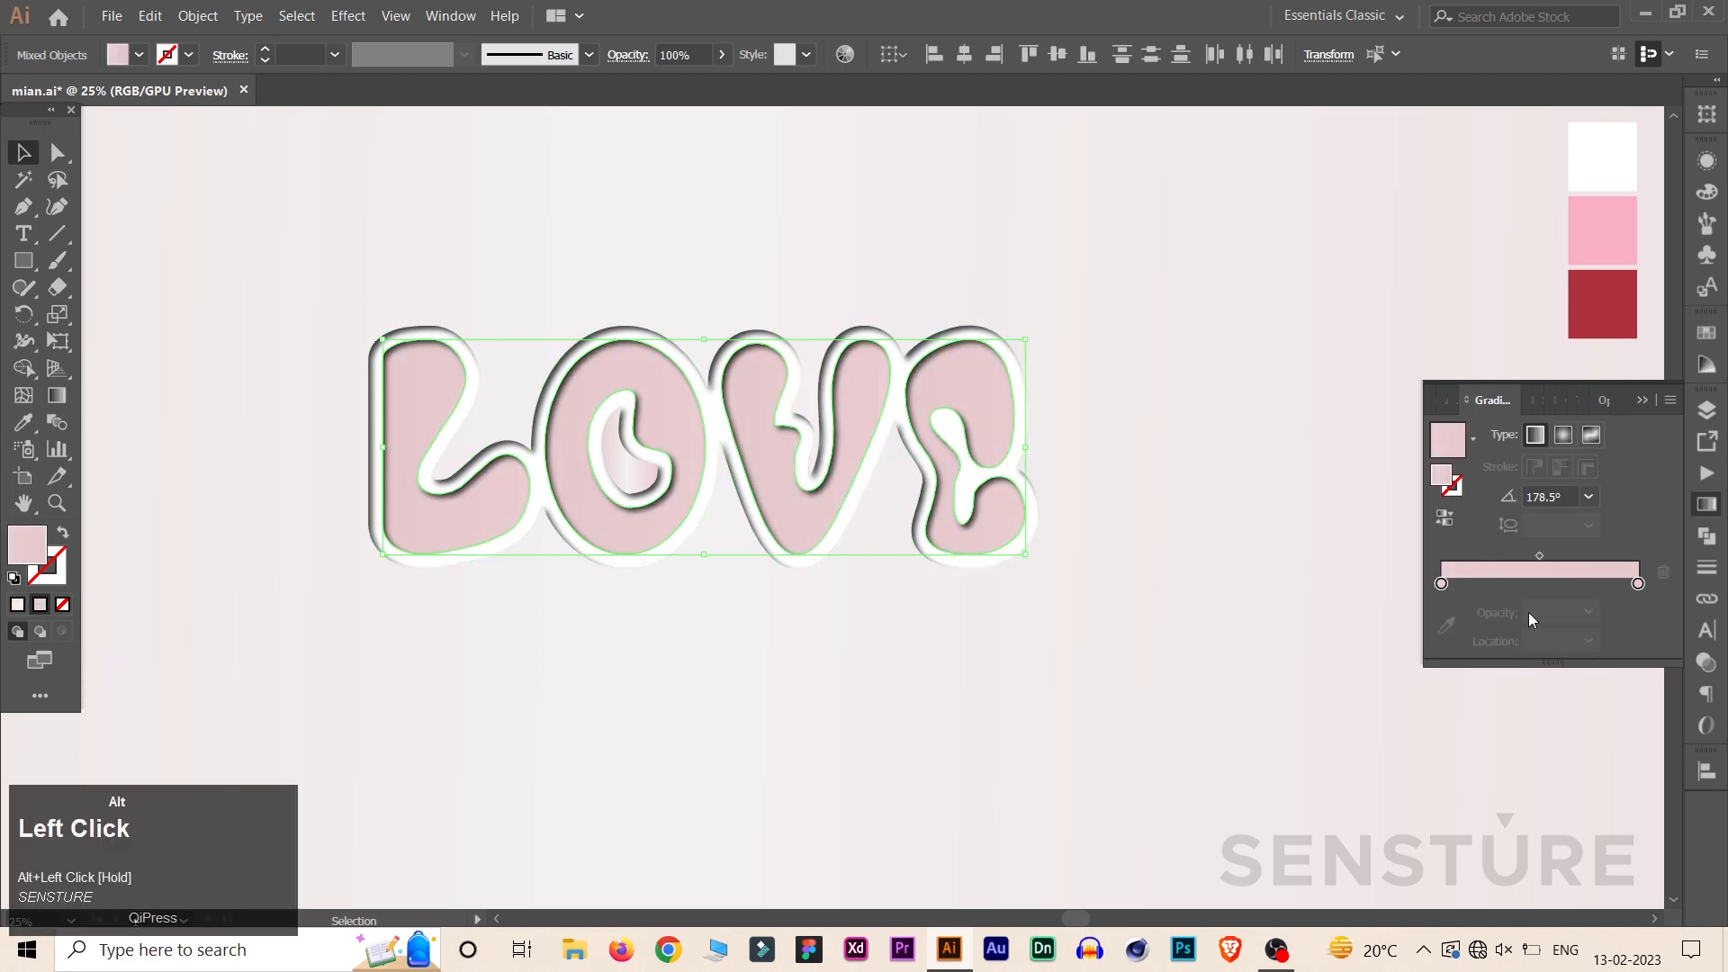
# Set the gradient's first colour stop to the dark red sampled from the palette swatch
pyautogui.click(1441, 584)
pyautogui.click(1445, 625)
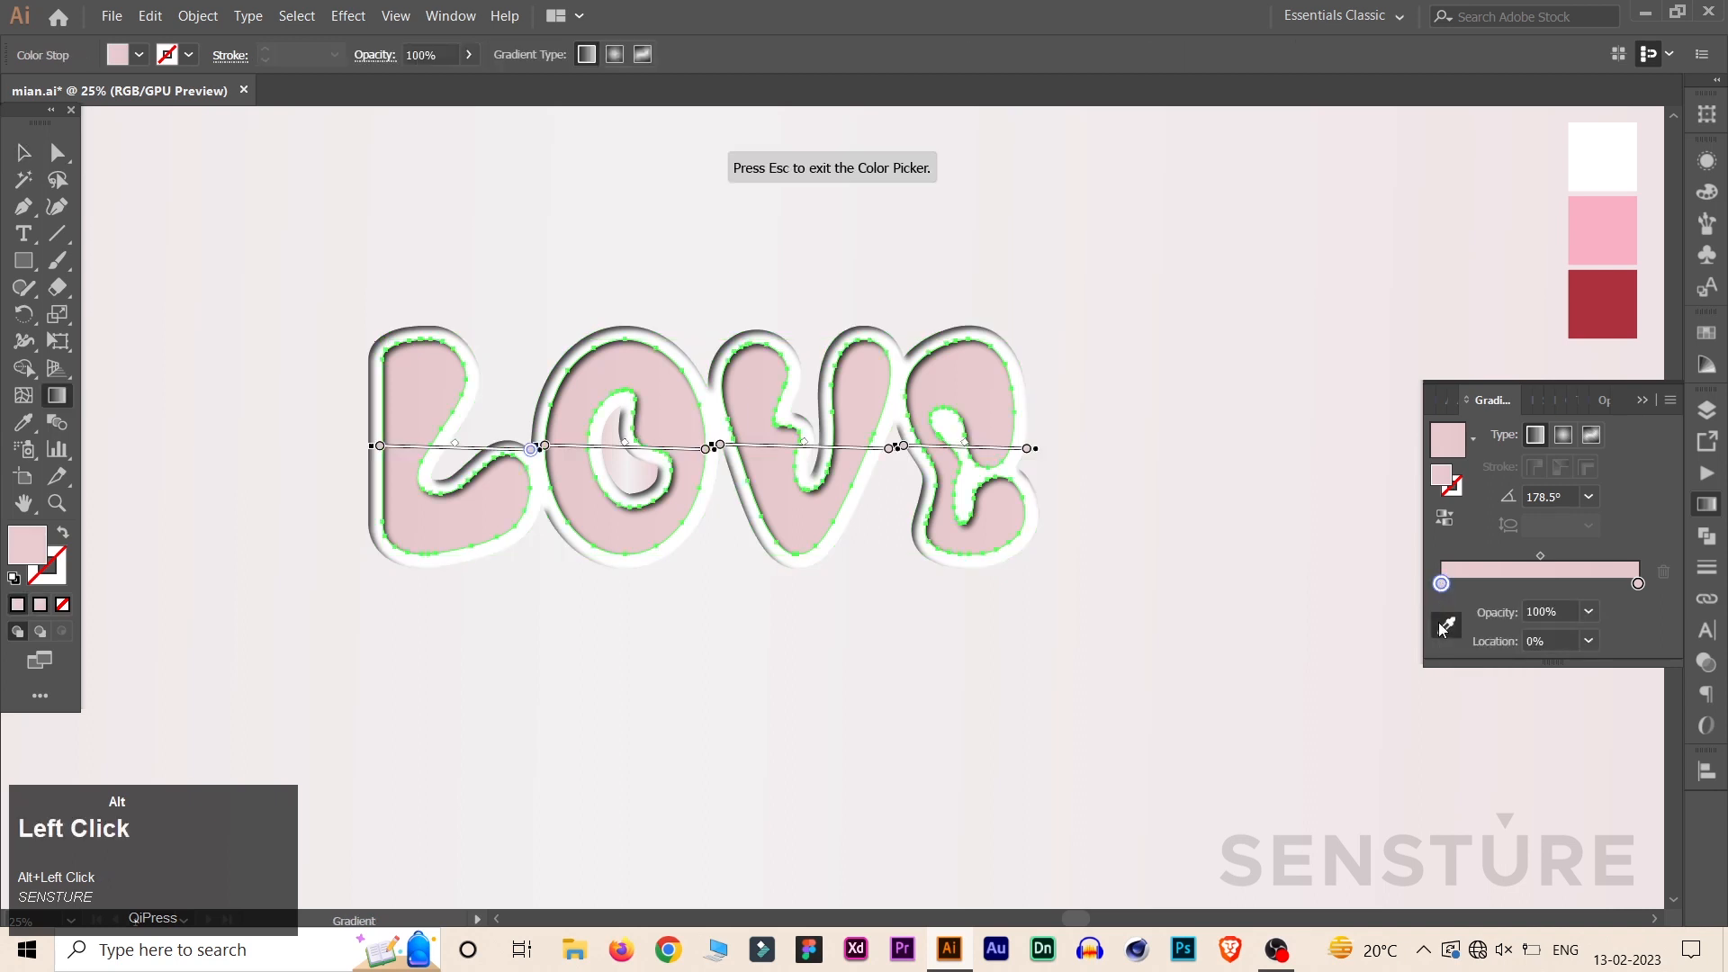
pyautogui.click(1585, 308)
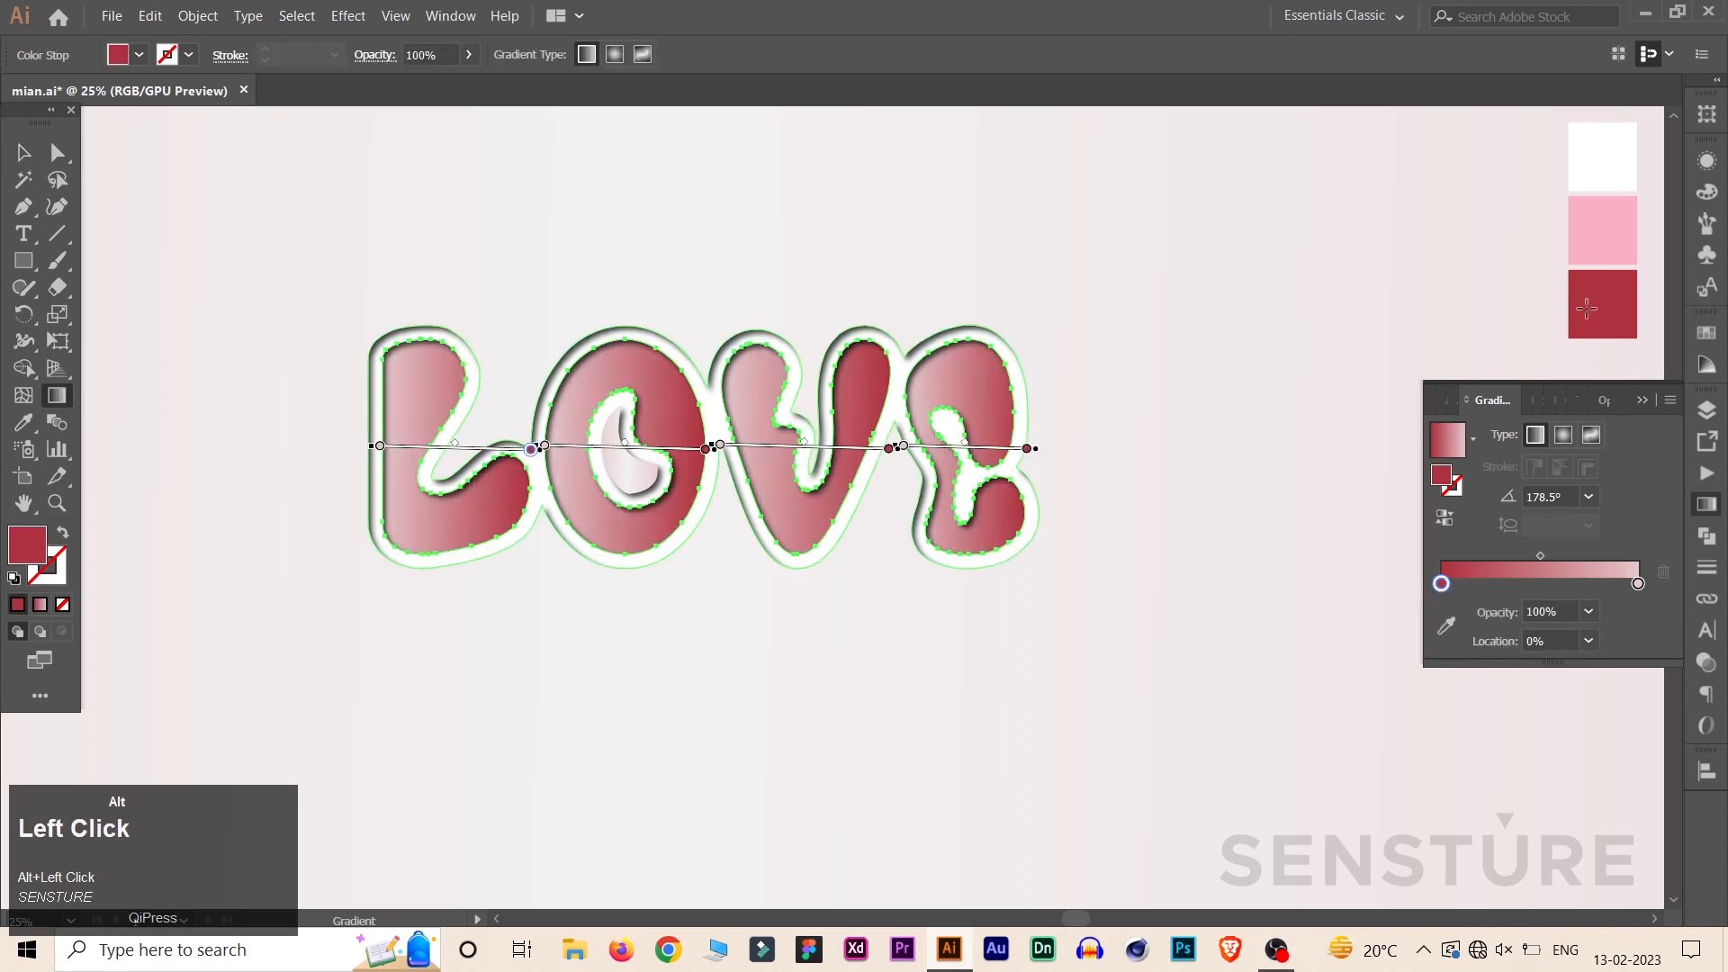
pyautogui.click(1641, 400)
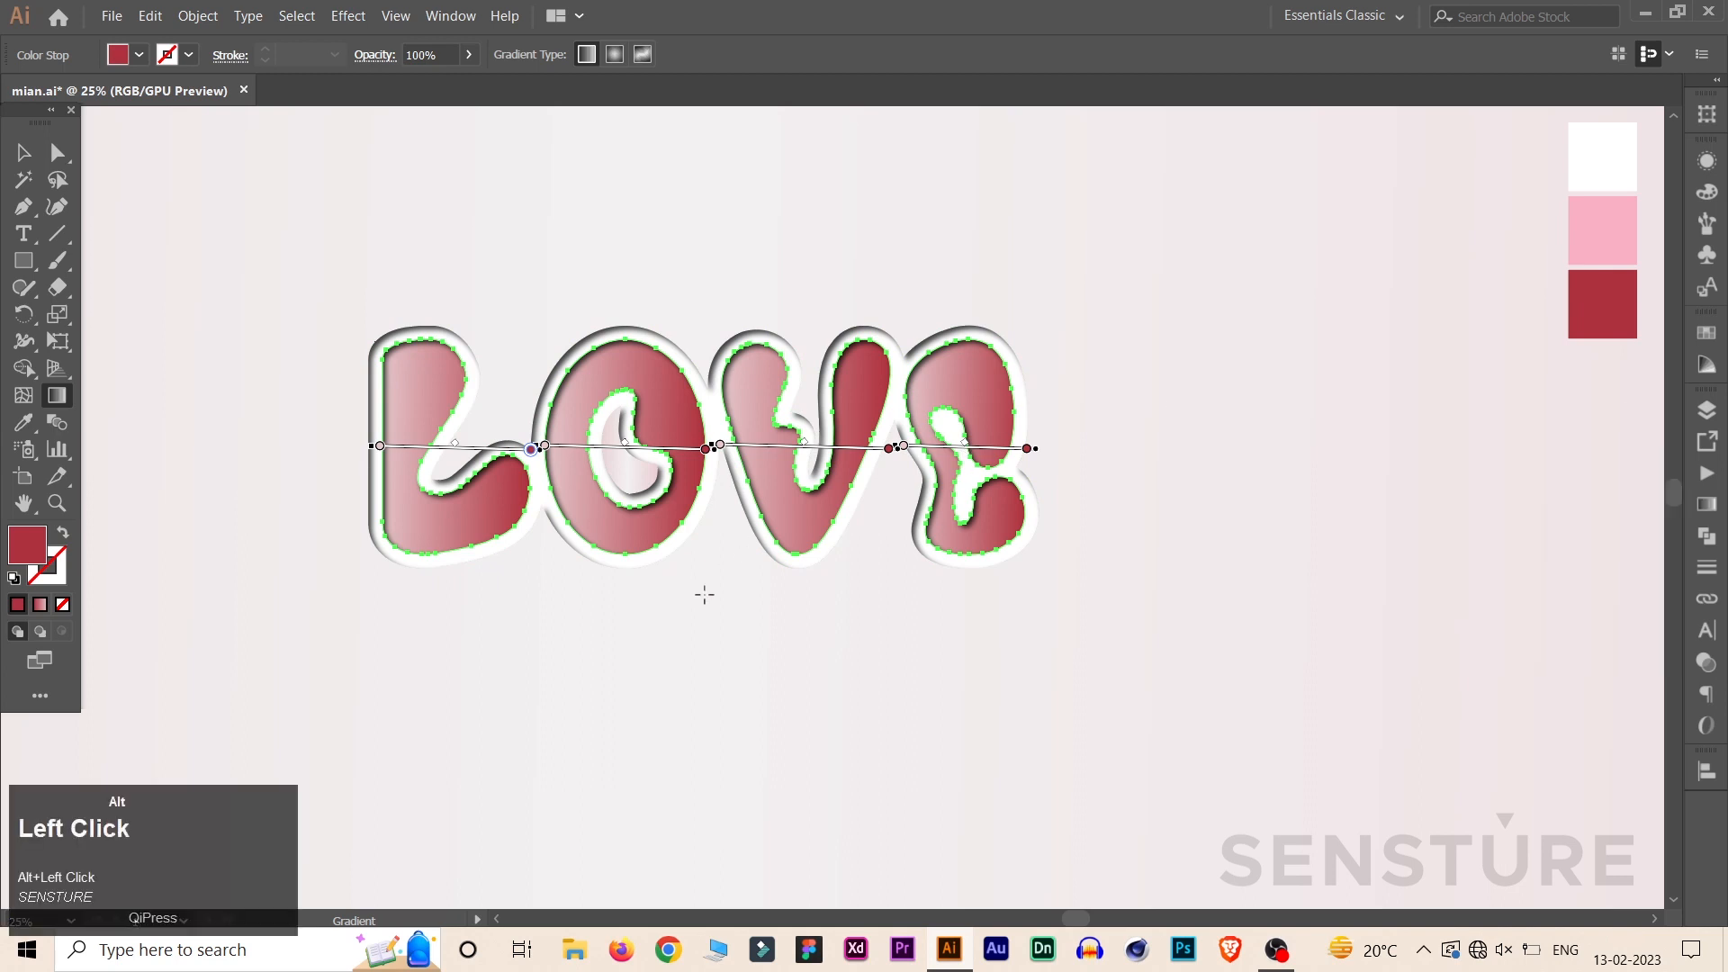
# Redirect the gradient vertically across all four letters, from dark red at the top to pale pink at the bottom, and deselect the artwork
pyautogui.moveTo(710, 300); pyautogui.dragTo(710, 532)
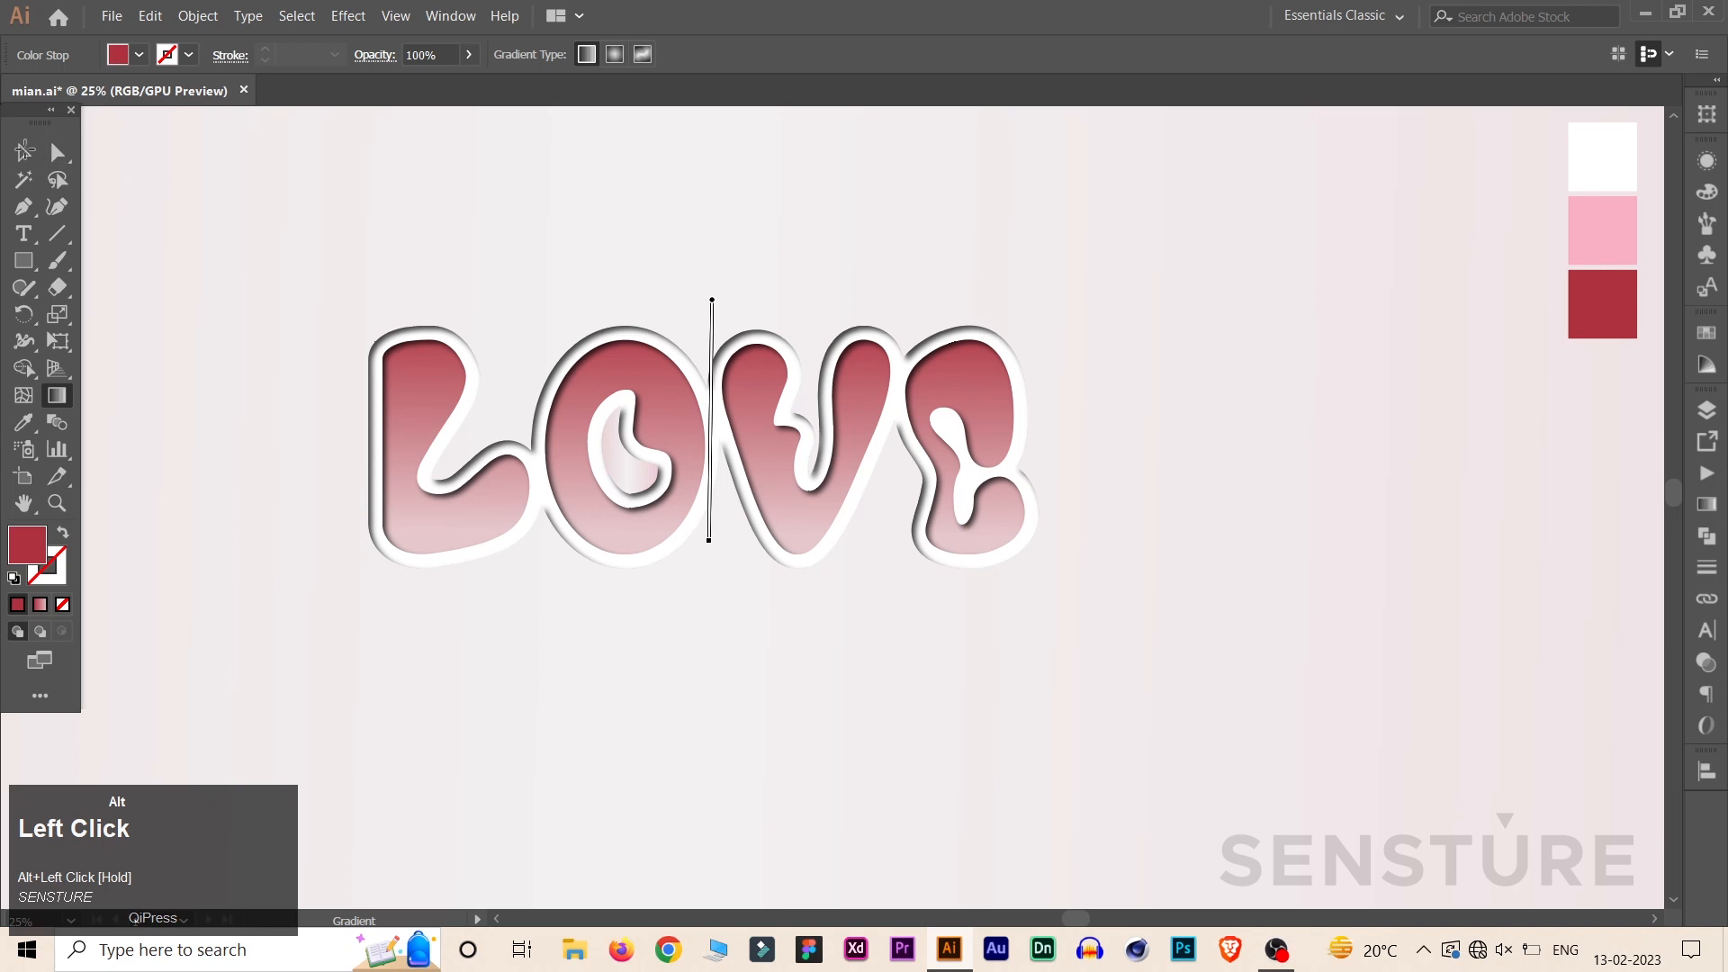
pyautogui.moveTo(709, 538); pyautogui.dragTo(710, 541)
pyautogui.press('v')
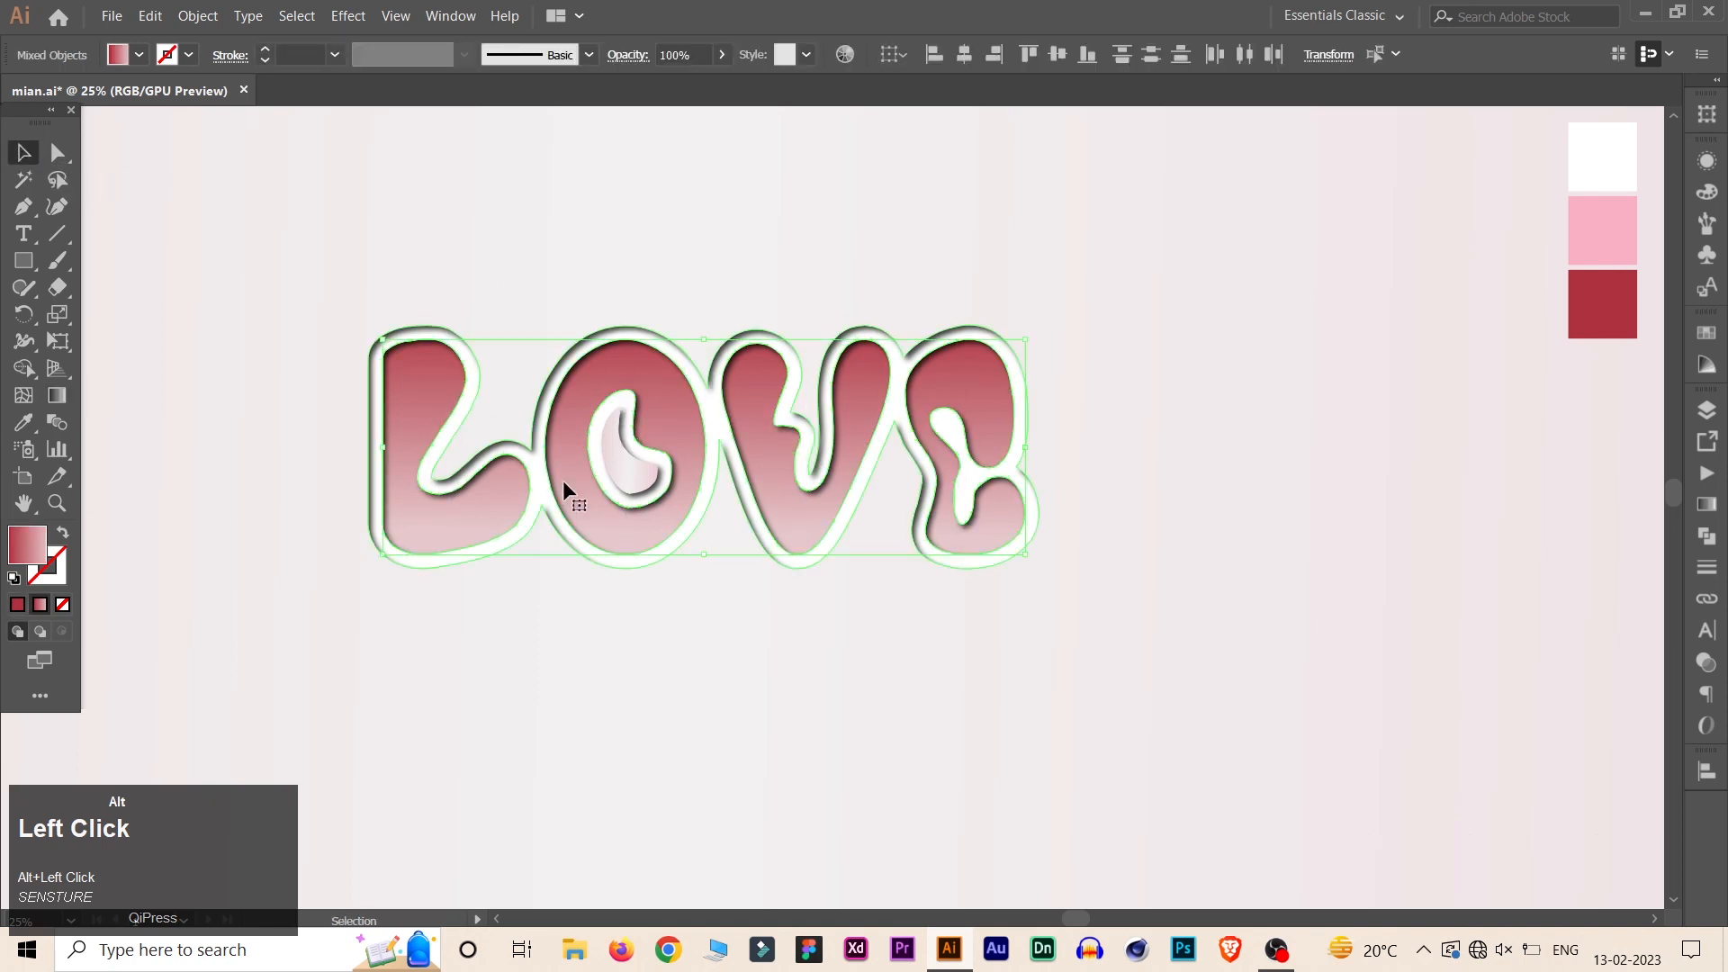
pyautogui.click(695, 657)
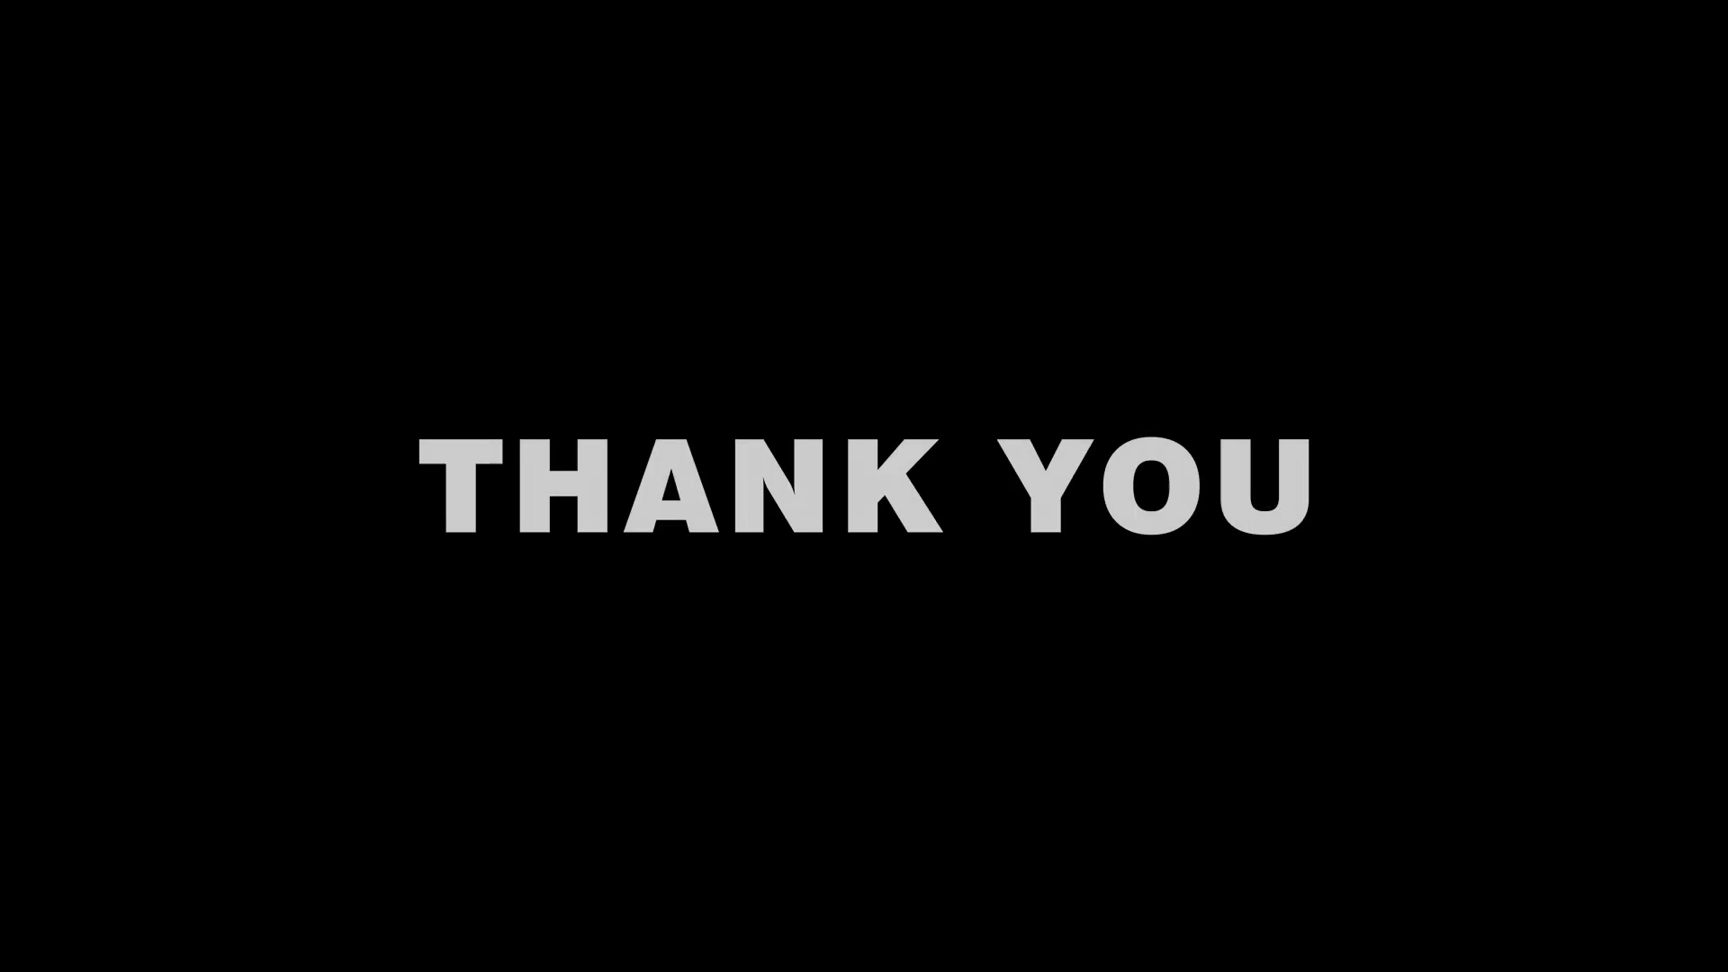